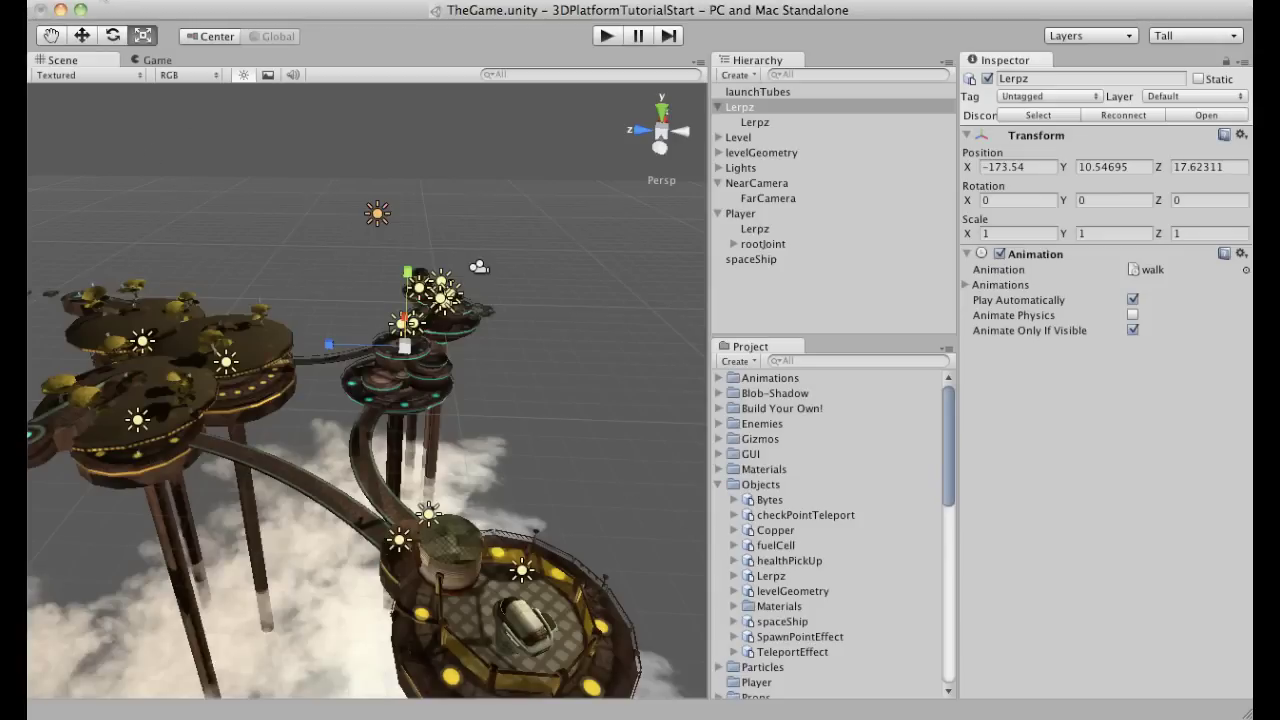
Load the scene TheGame.unity from the 3DPlatformTutorialStart project's Assets/Scenes folder, discarding the unsaved changes to the current scene
click(170, 32)
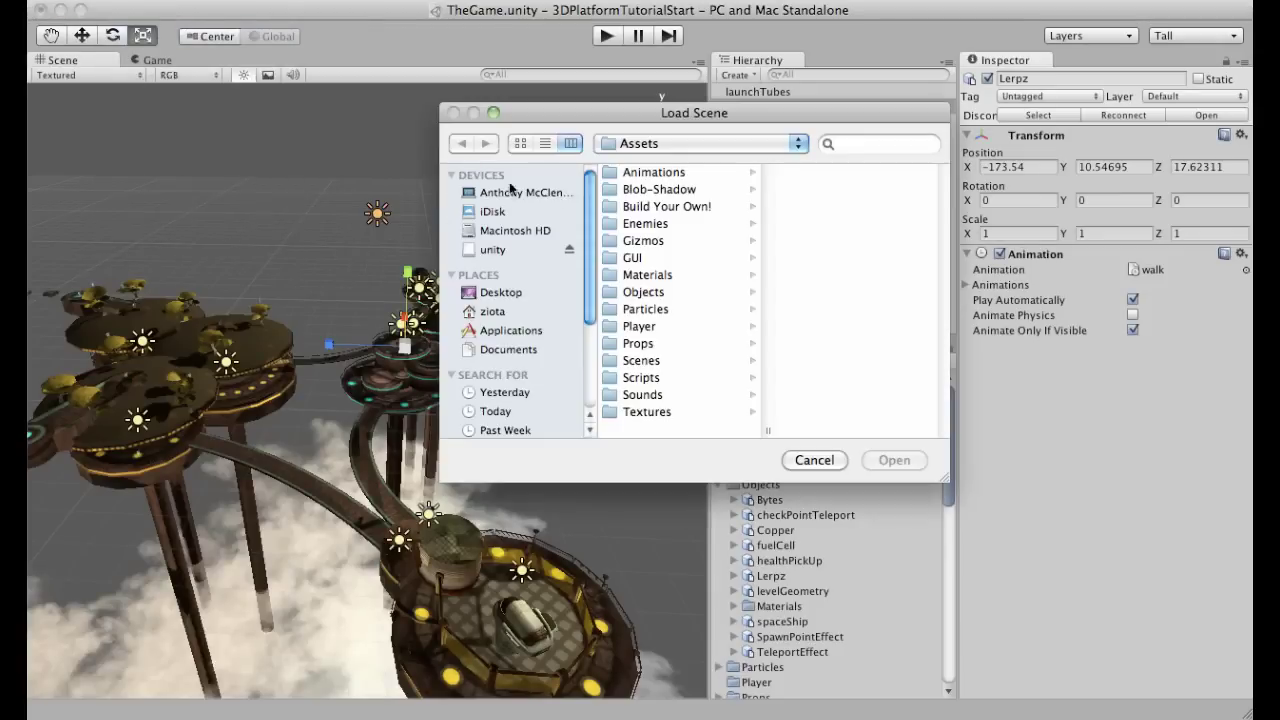
click(515, 230)
scroll(755, 408, down, 4)
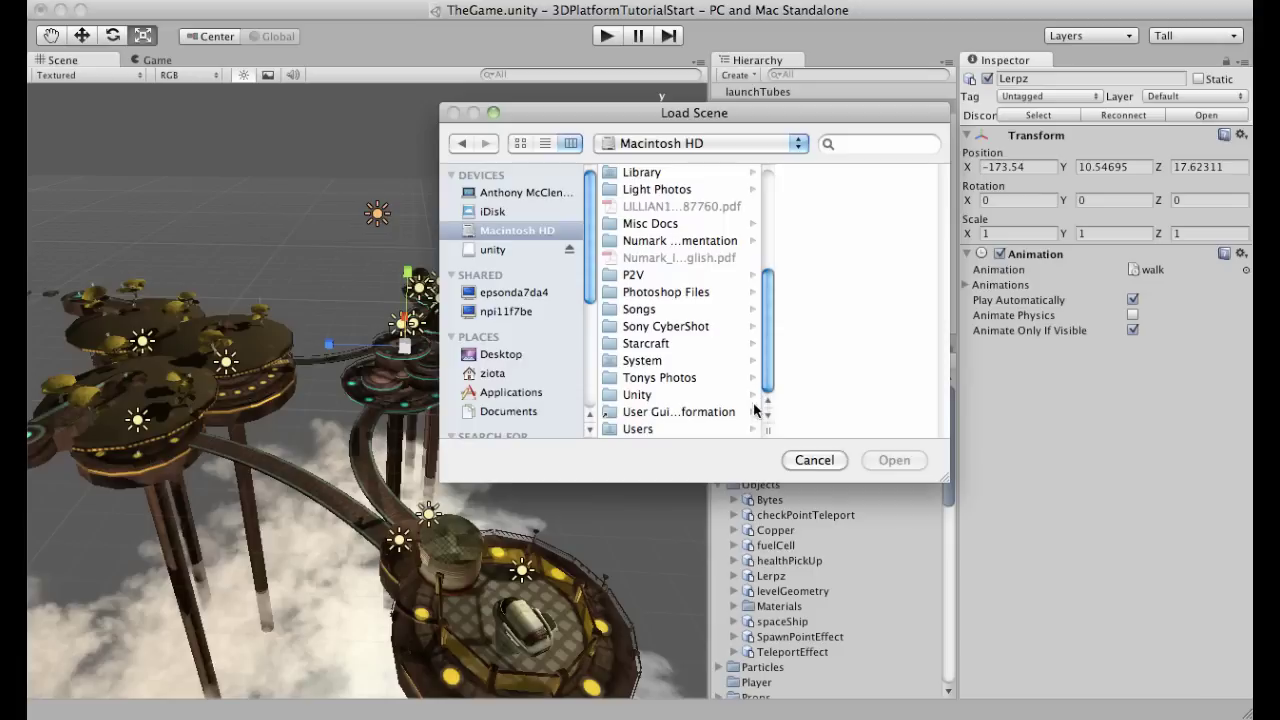
click(646, 396)
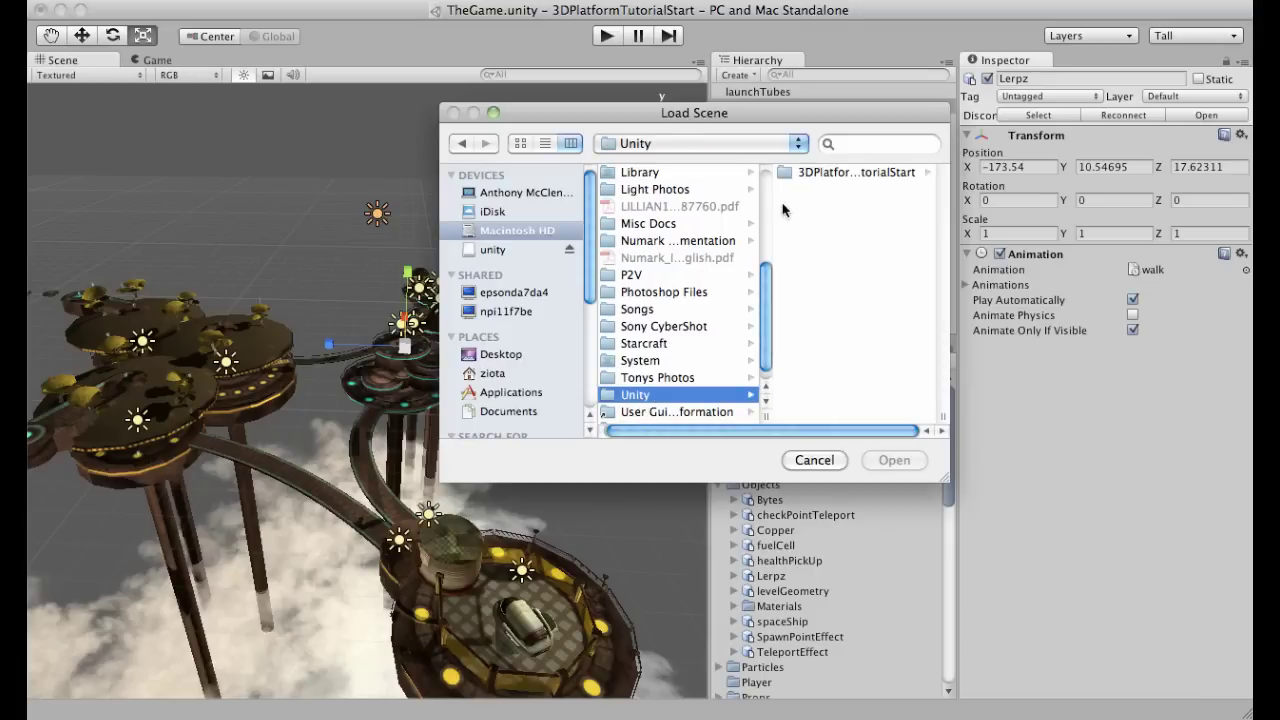
double_click(834, 174)
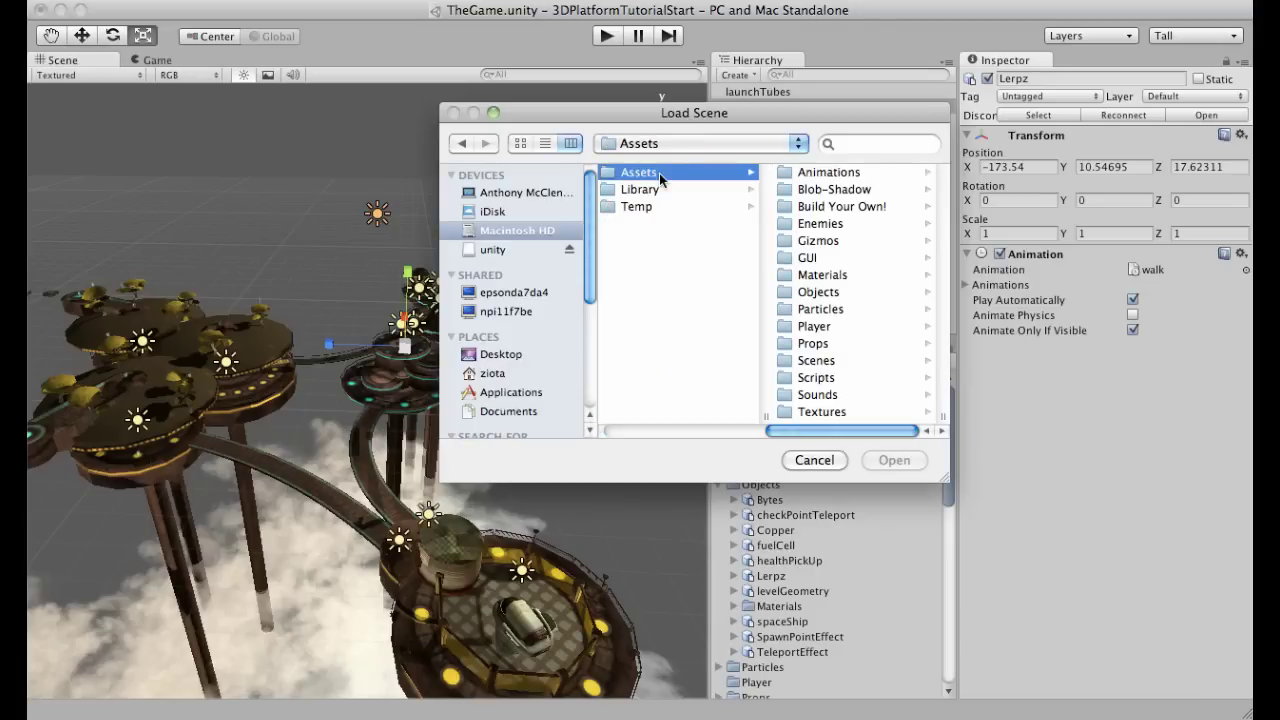
click(818, 361)
click(834, 190)
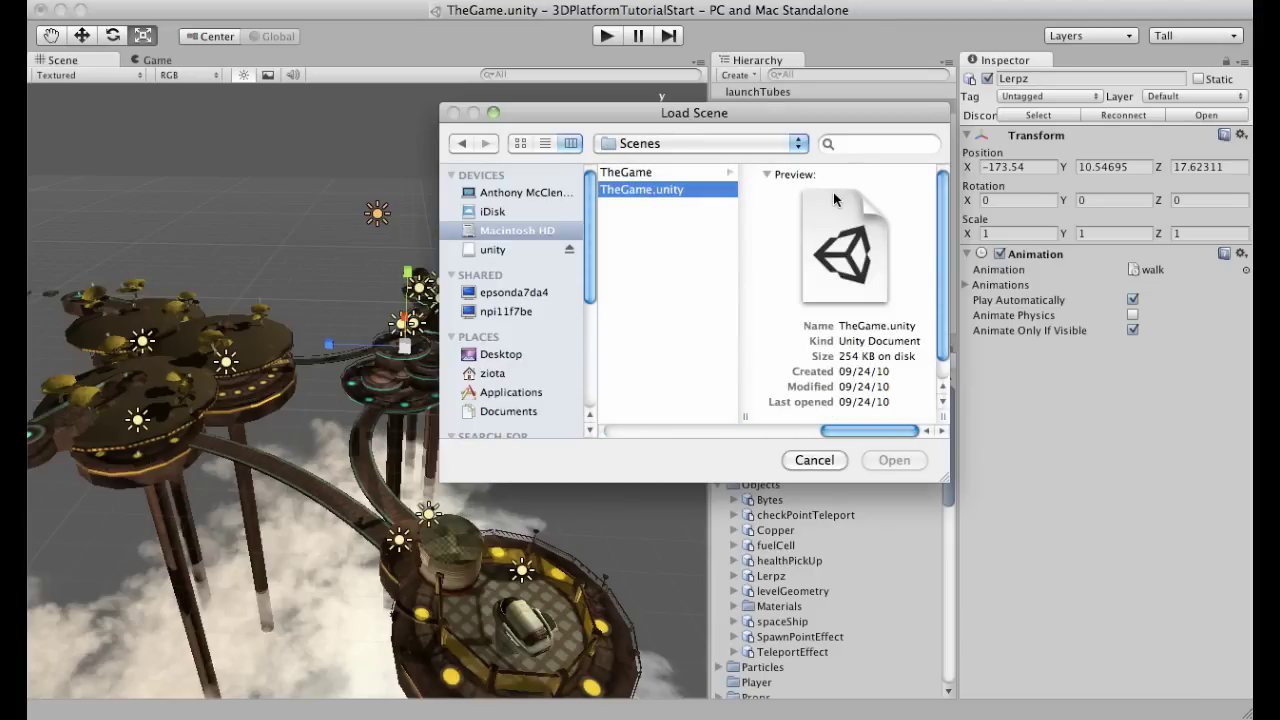
click(884, 461)
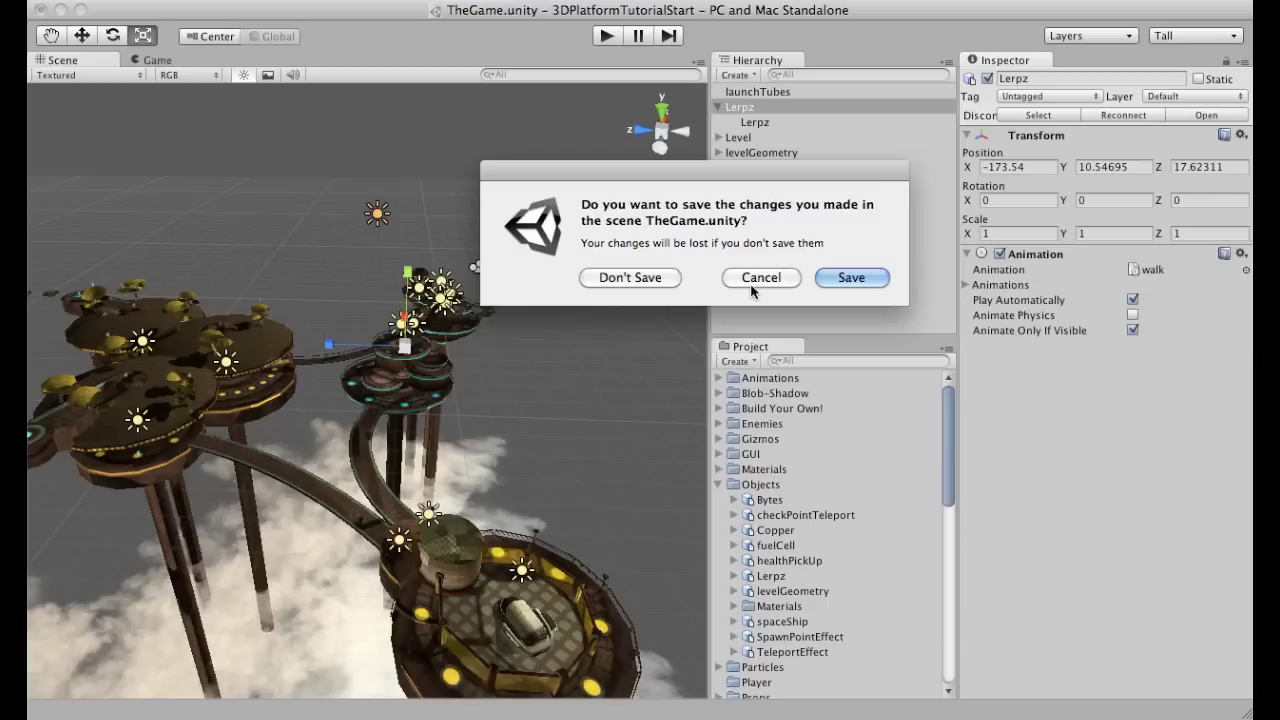
click(600, 278)
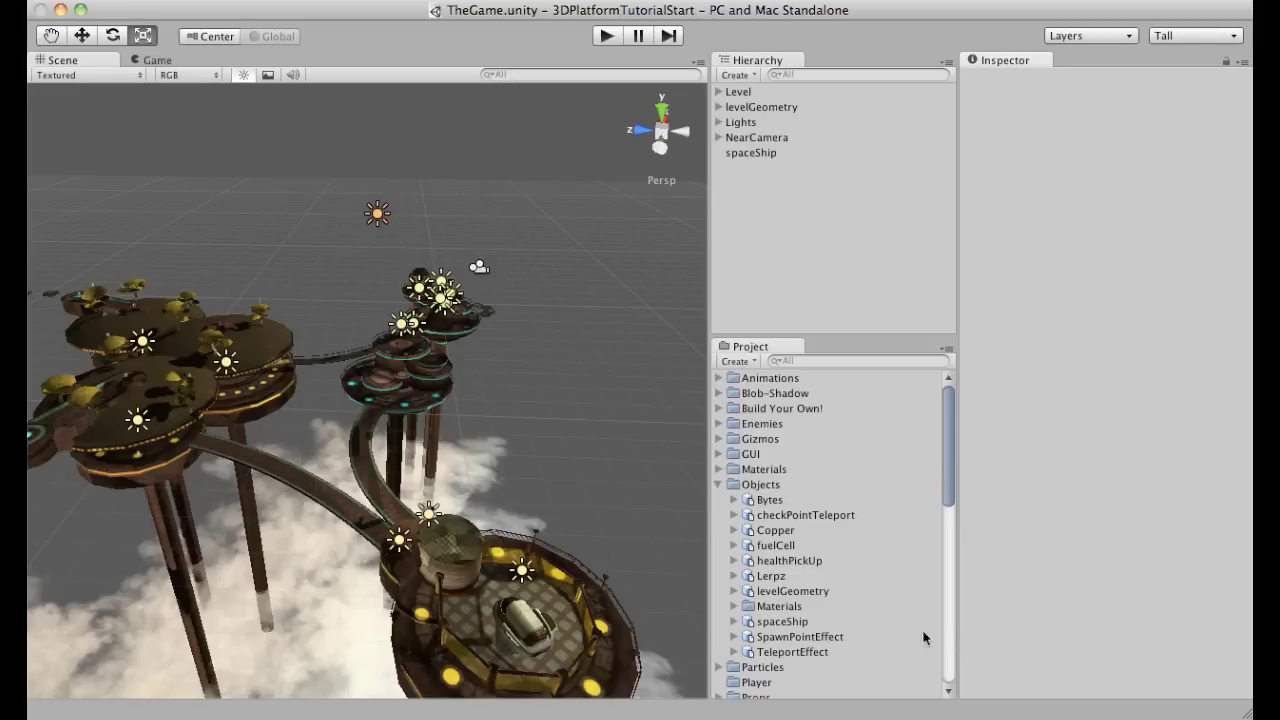
Switch to 3DPlatformTutorial.pdf, read the First Steps chapter through the Introducing Lerpz instructions, and return to Unity
key(super+Tab)
scroll(850, 573, down, 1)
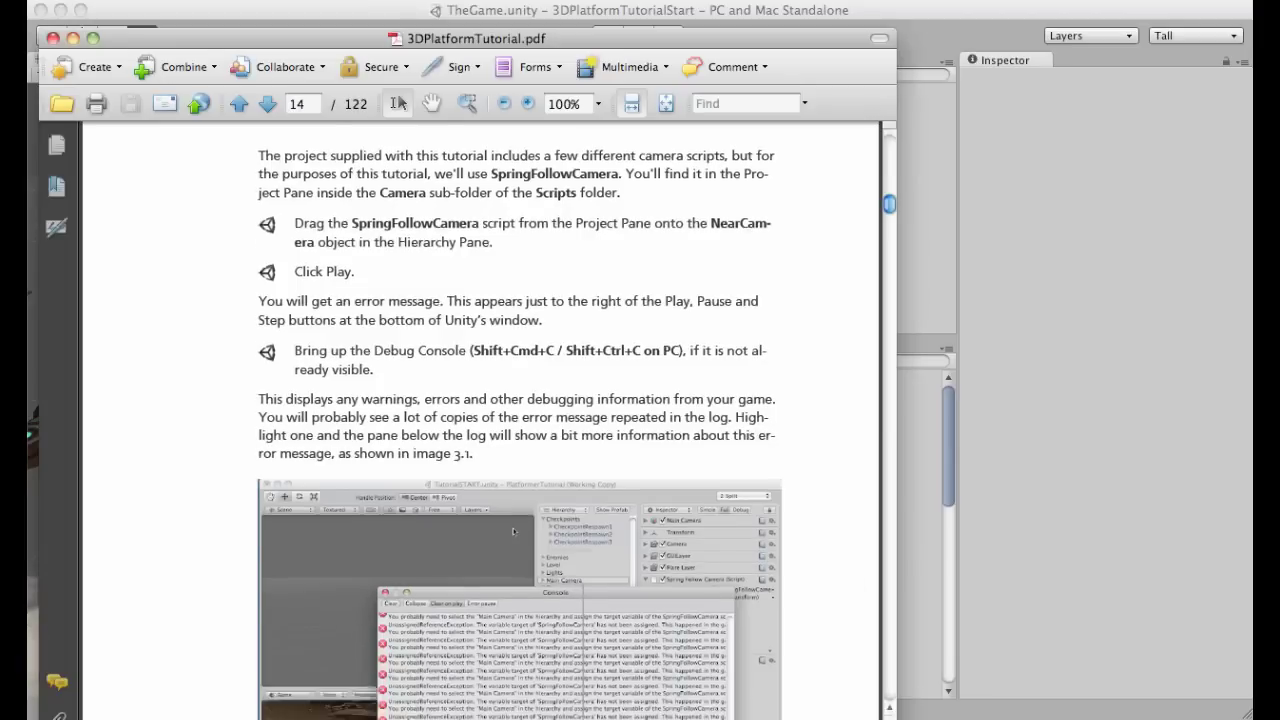
scroll(738, 341, up, 10)
scroll(735, 344, up, 20)
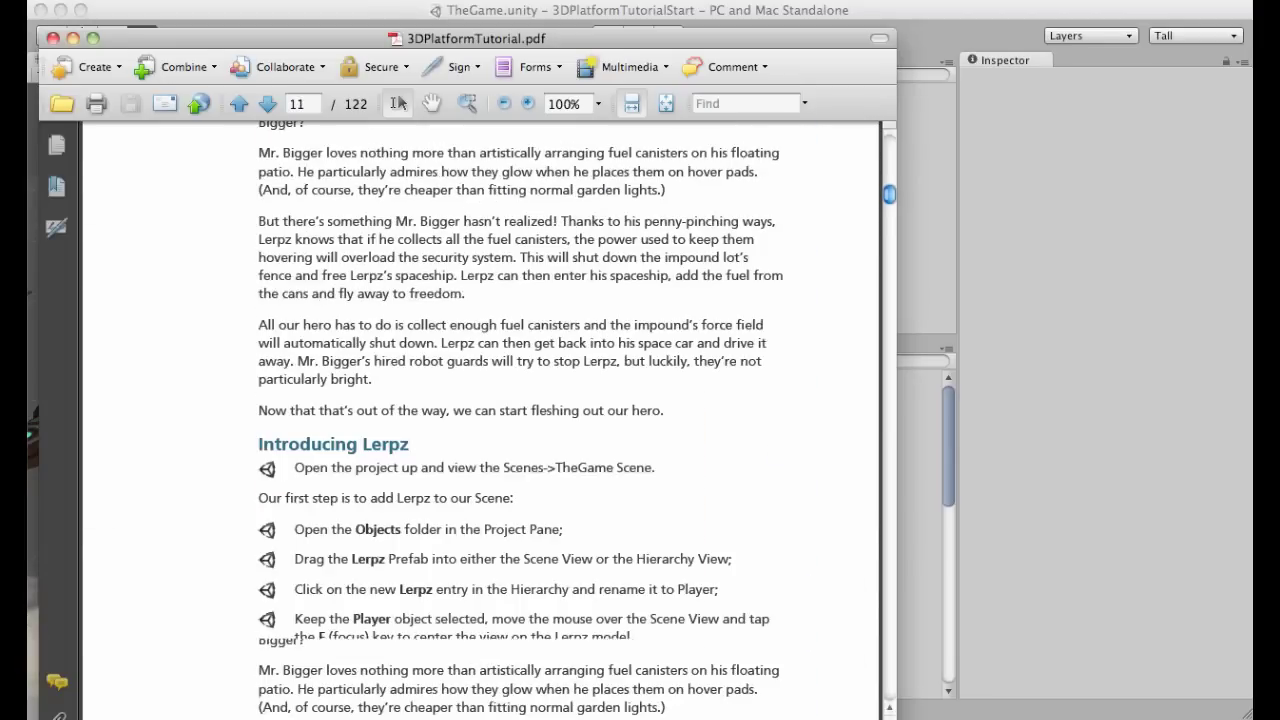
scroll(725, 345, down, 10)
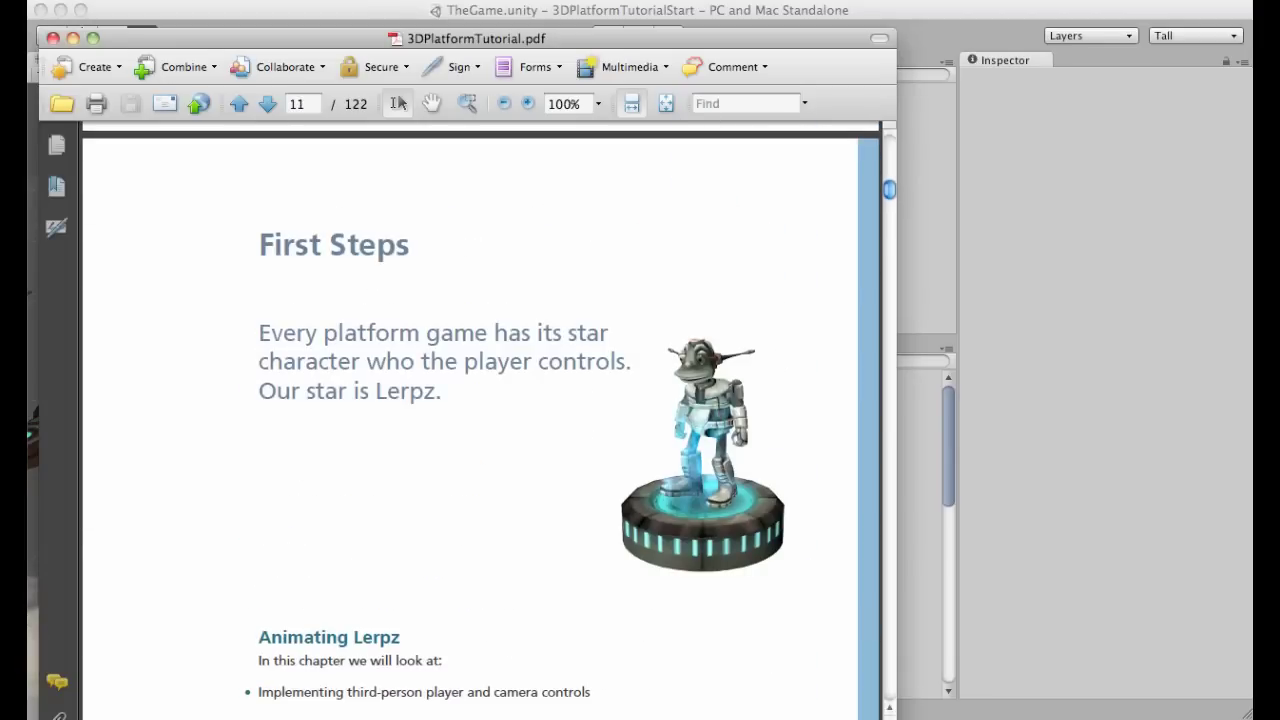
scroll(640, 301, down, 15)
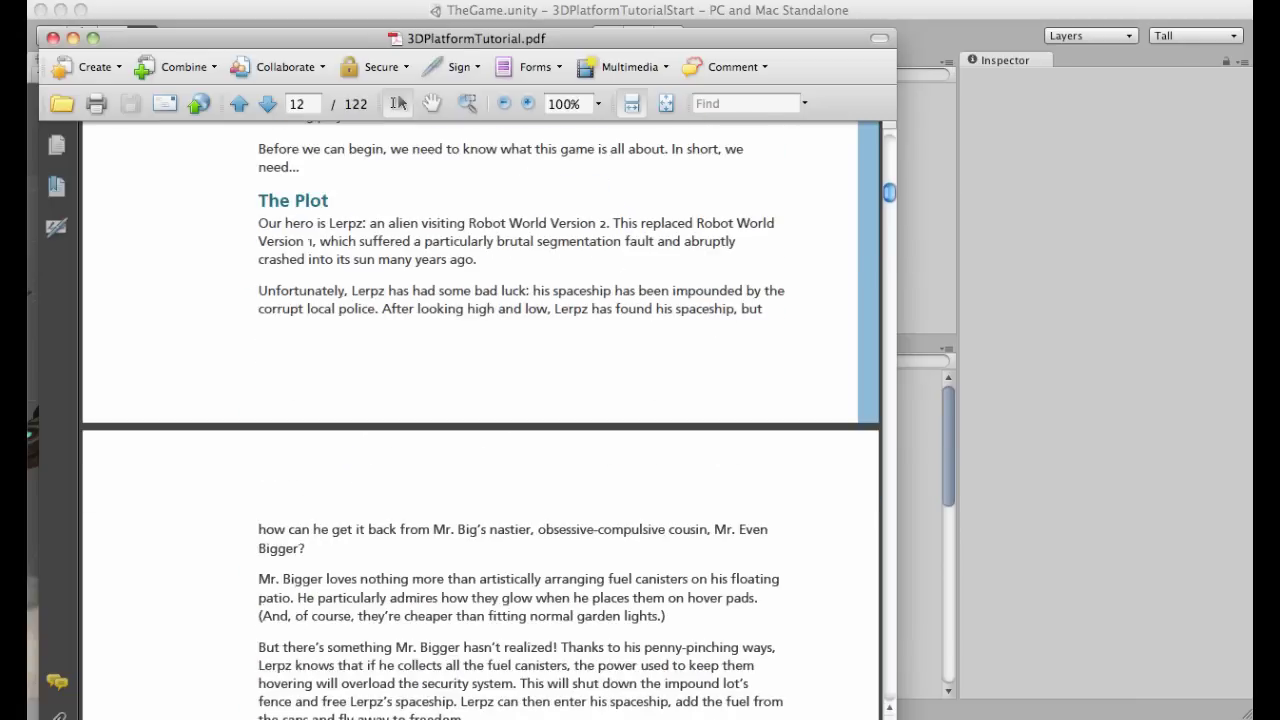
scroll(481, 423, down, 3)
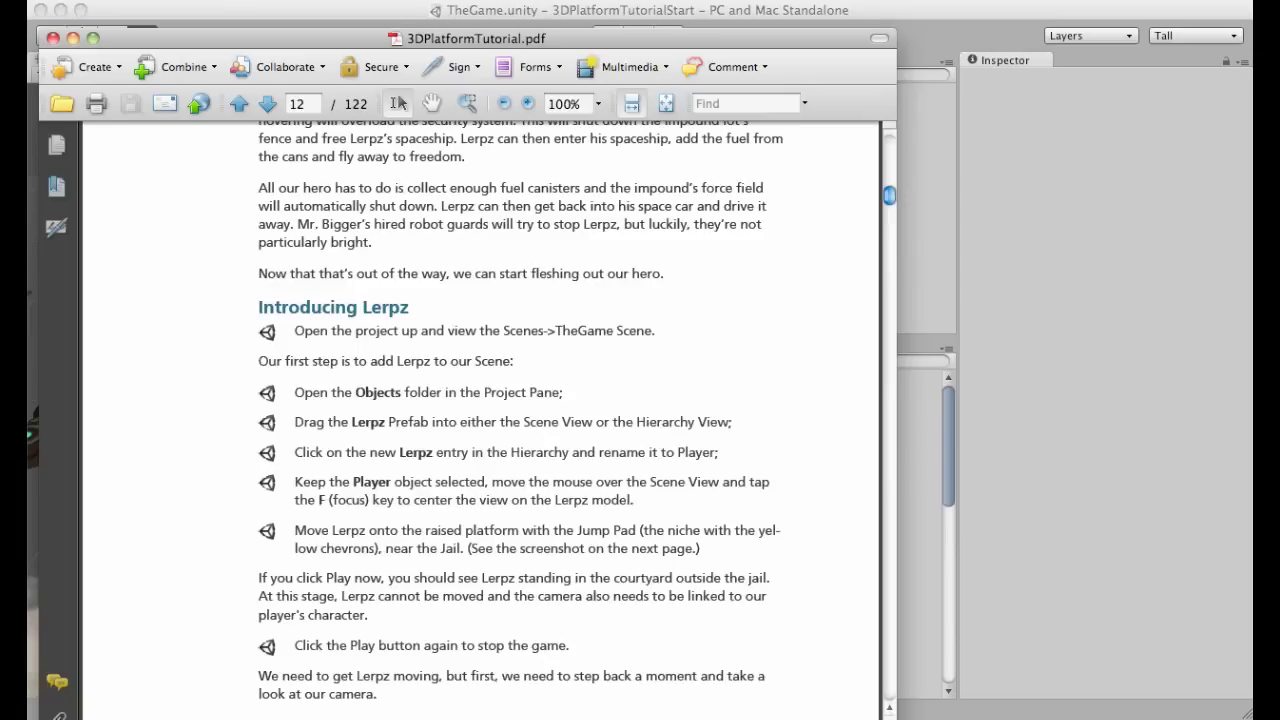
click(982, 240)
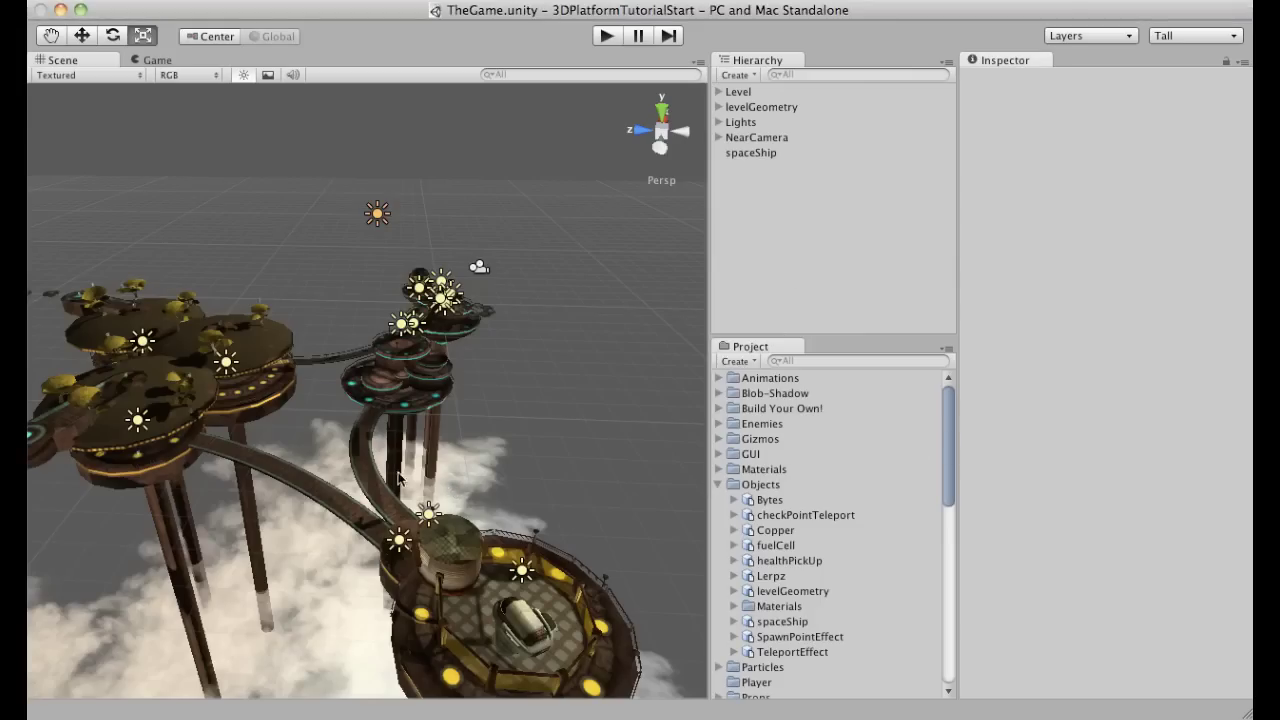
Place the Lerpz prefab from the Objects folder onto the round raised platform at the end of the teal-edged ramp
scroll(515, 530, down, 2)
scroll(506, 554, up, 4)
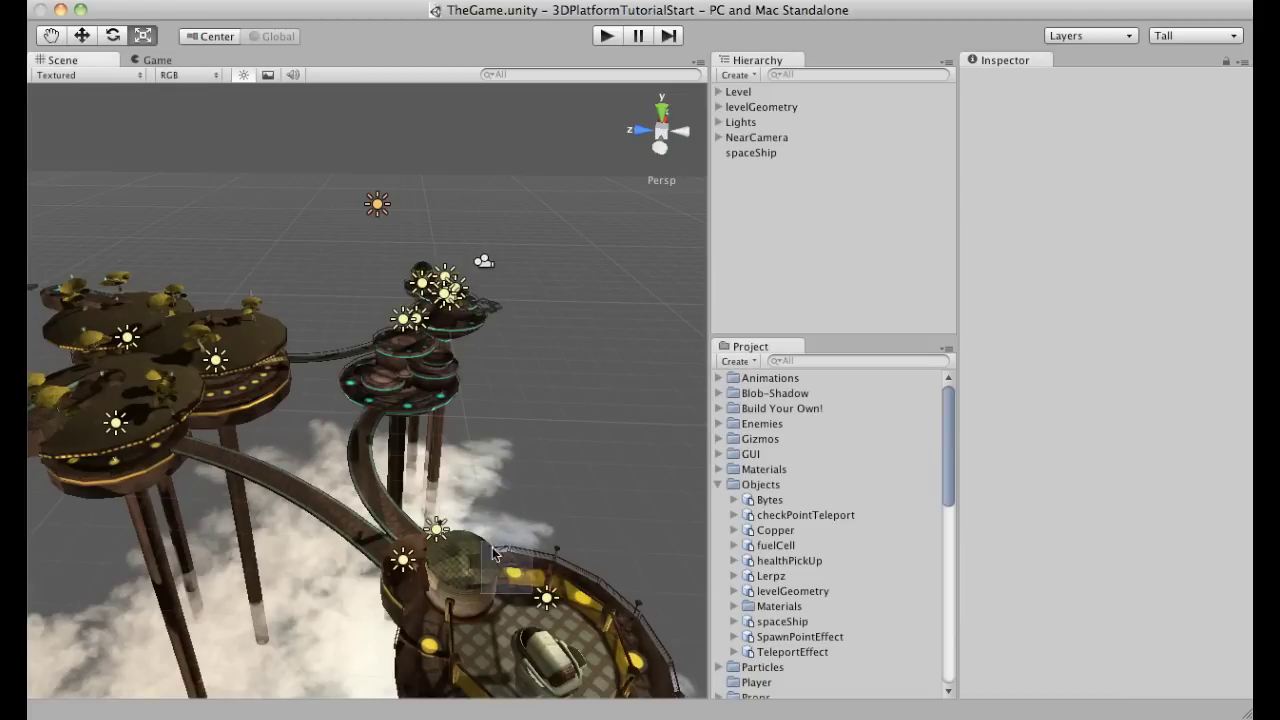
scroll(530, 580, up, 5)
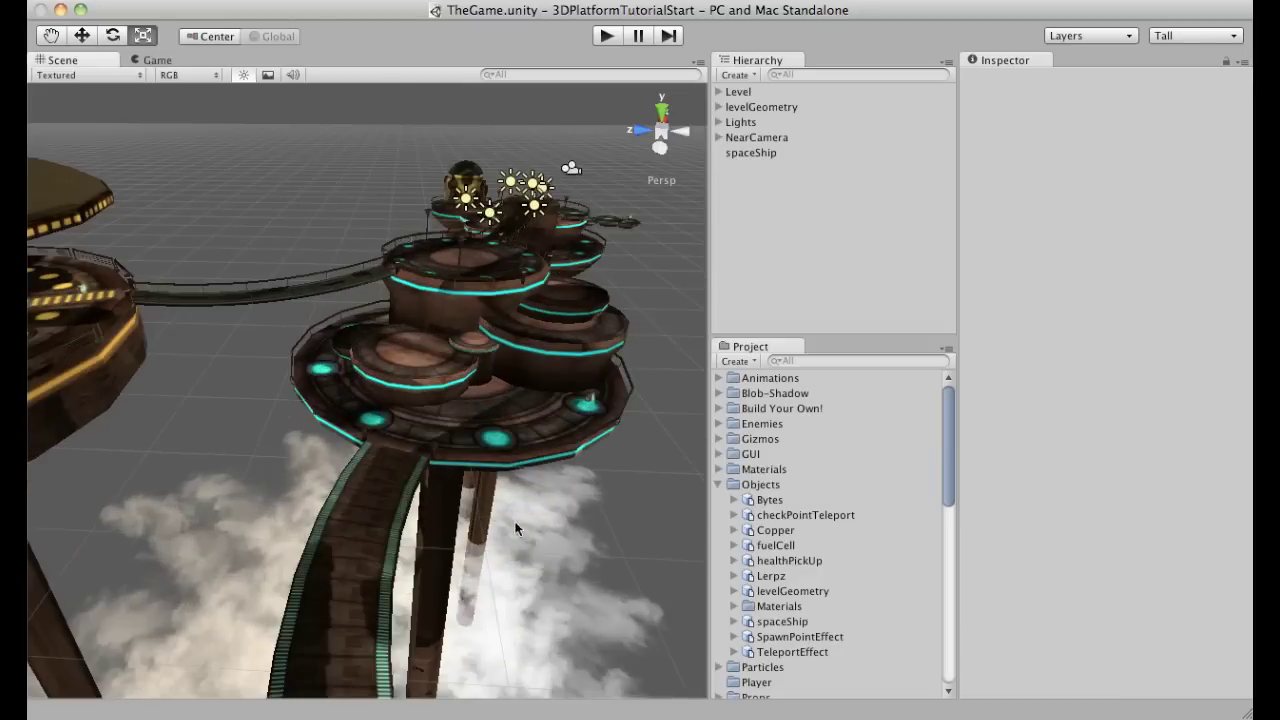
scroll(440, 388, up, 5)
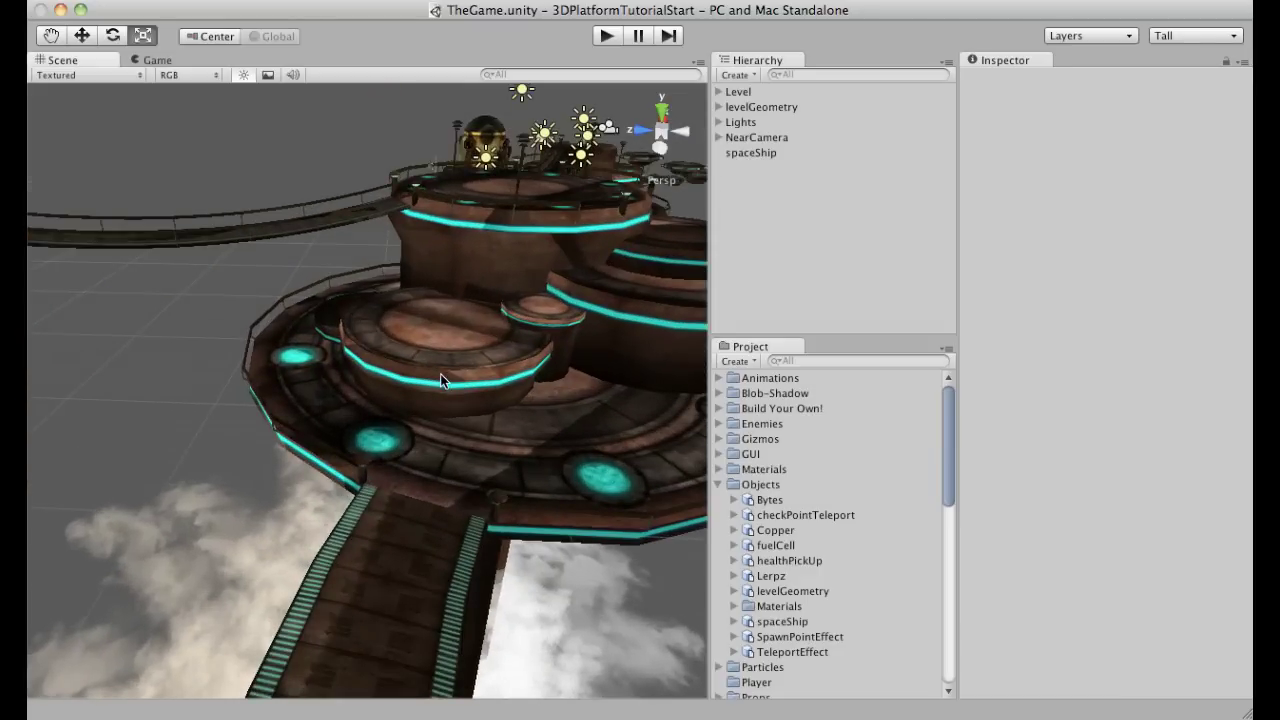
scroll(445, 368, up, 5)
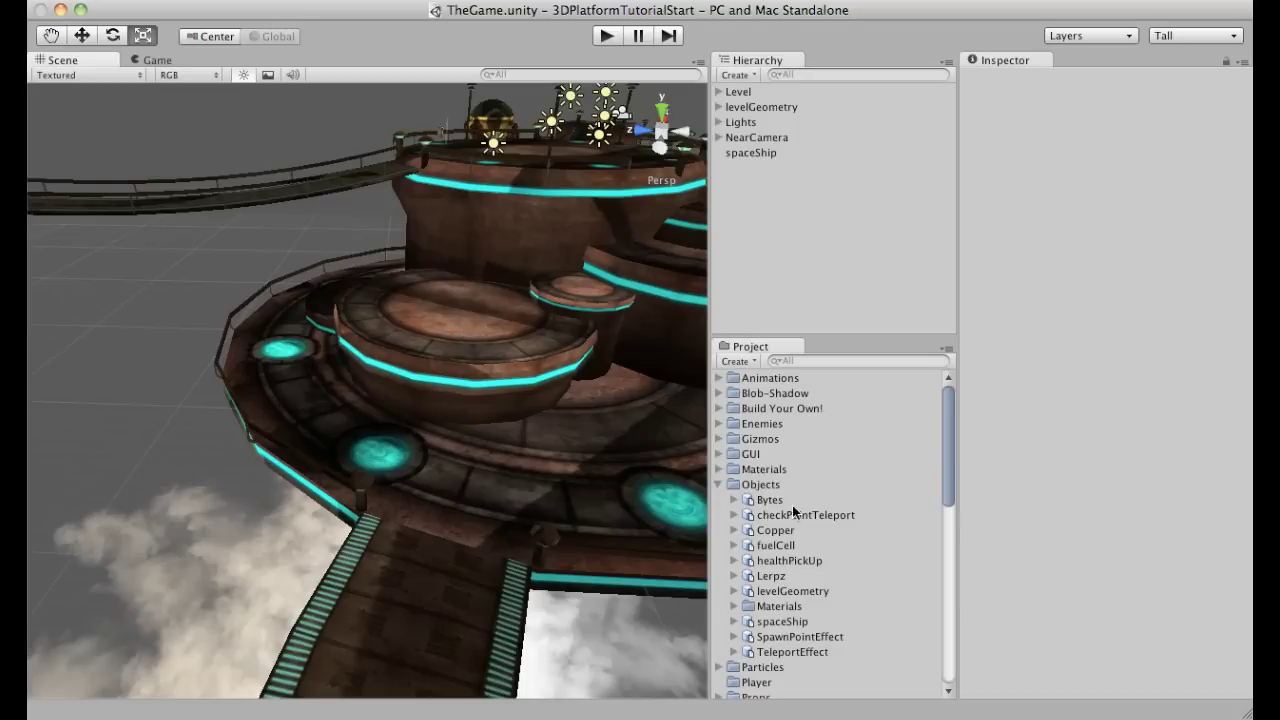
click(720, 485)
click(720, 485)
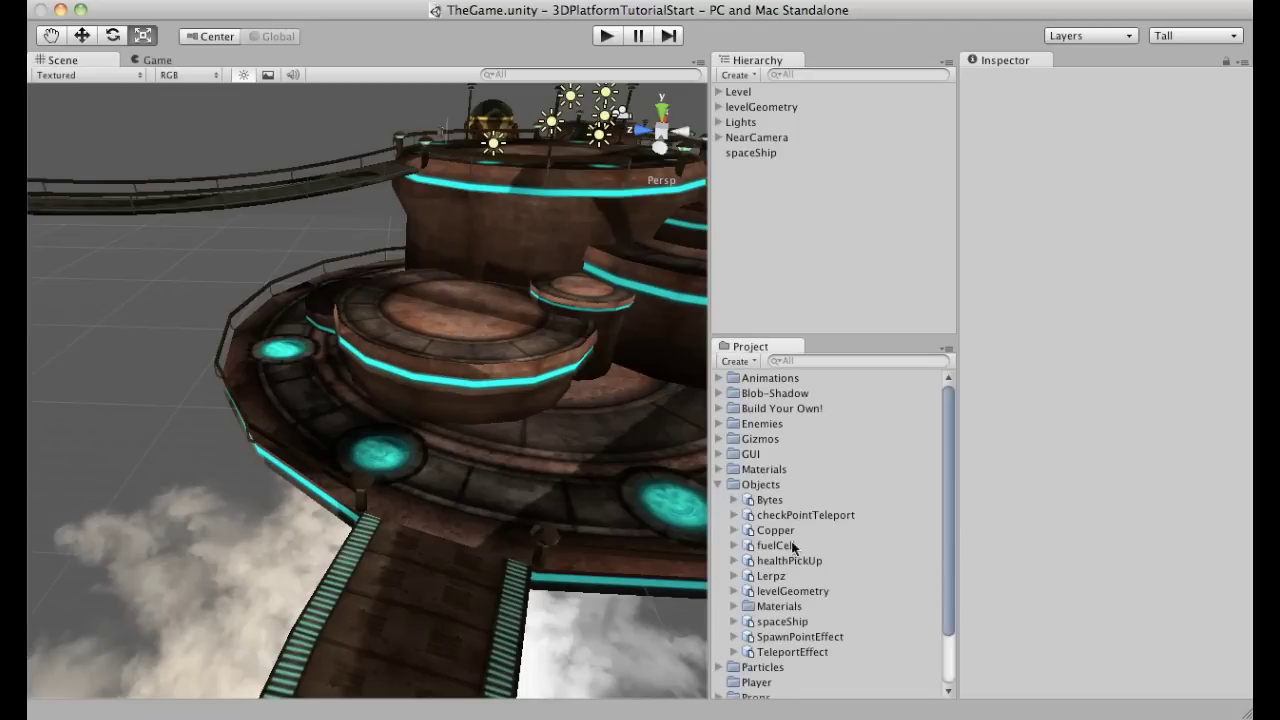
drag(775, 578, 466, 315)
Examine the placed Lerpz character up close on the platform in the scene
scroll(472, 316, up, 3)
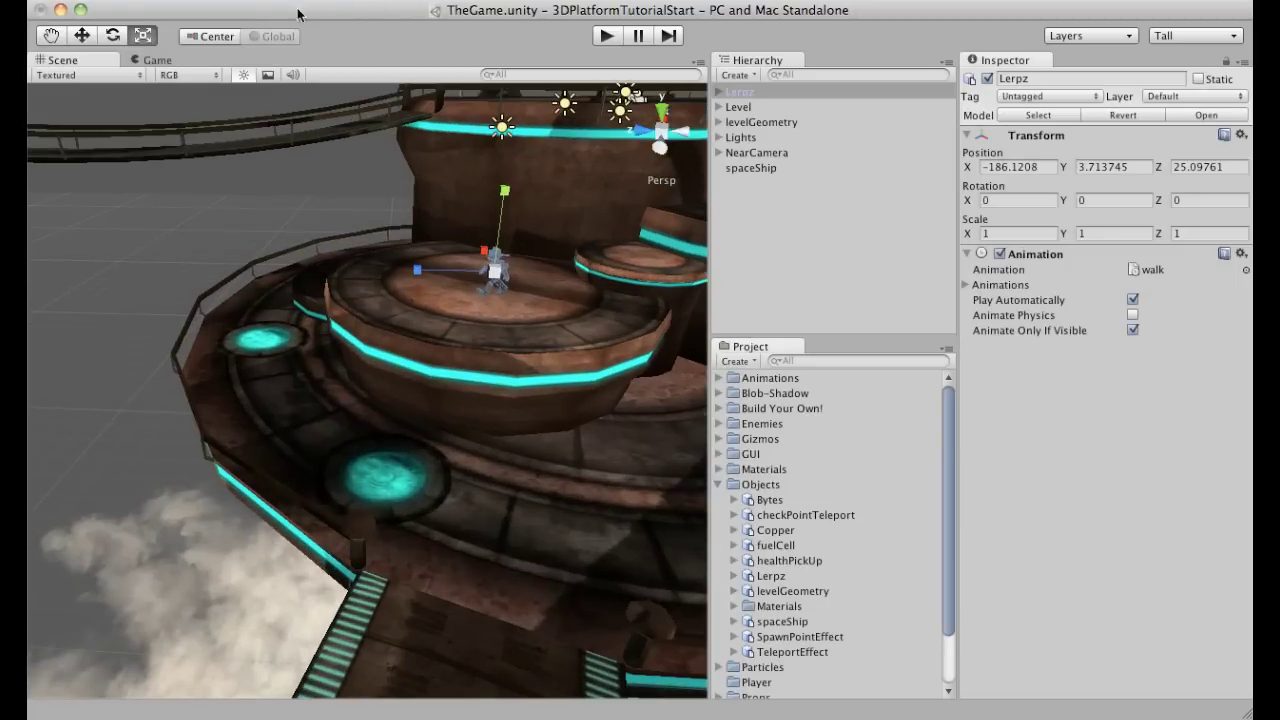
click(51, 36)
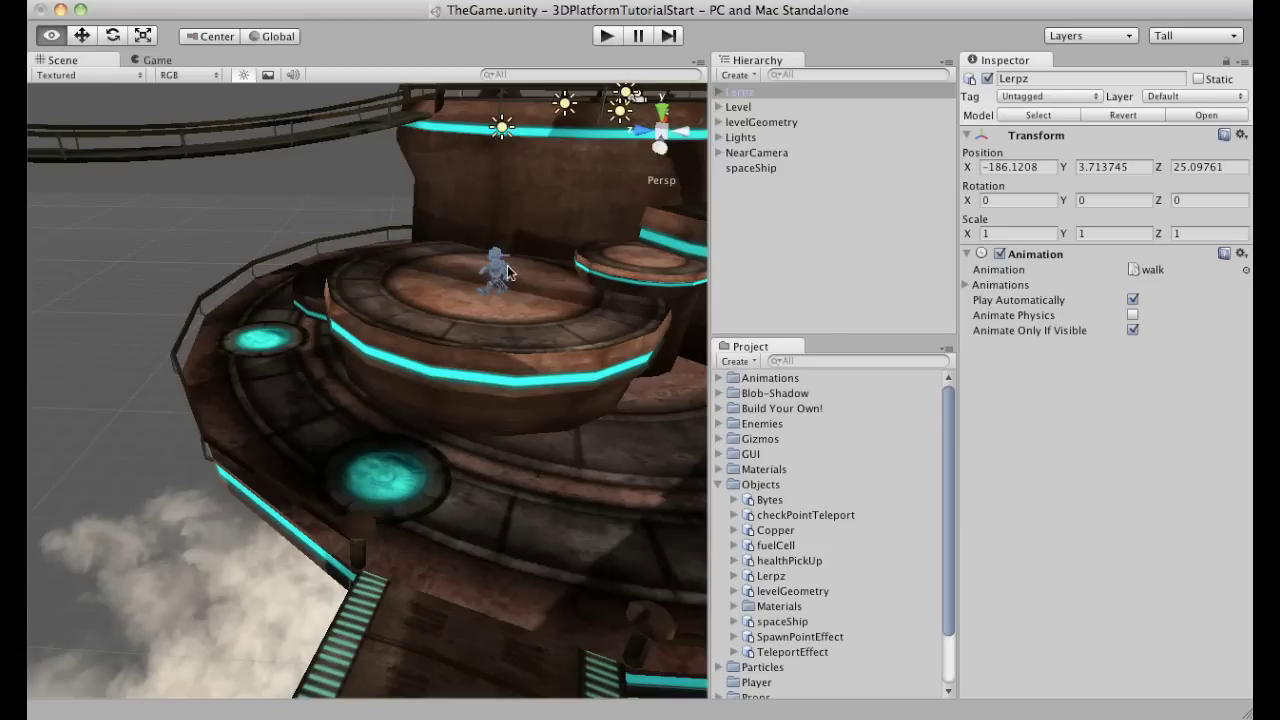
alt+drag(514, 283, 500, 577)
scroll(501, 572, up, 8)
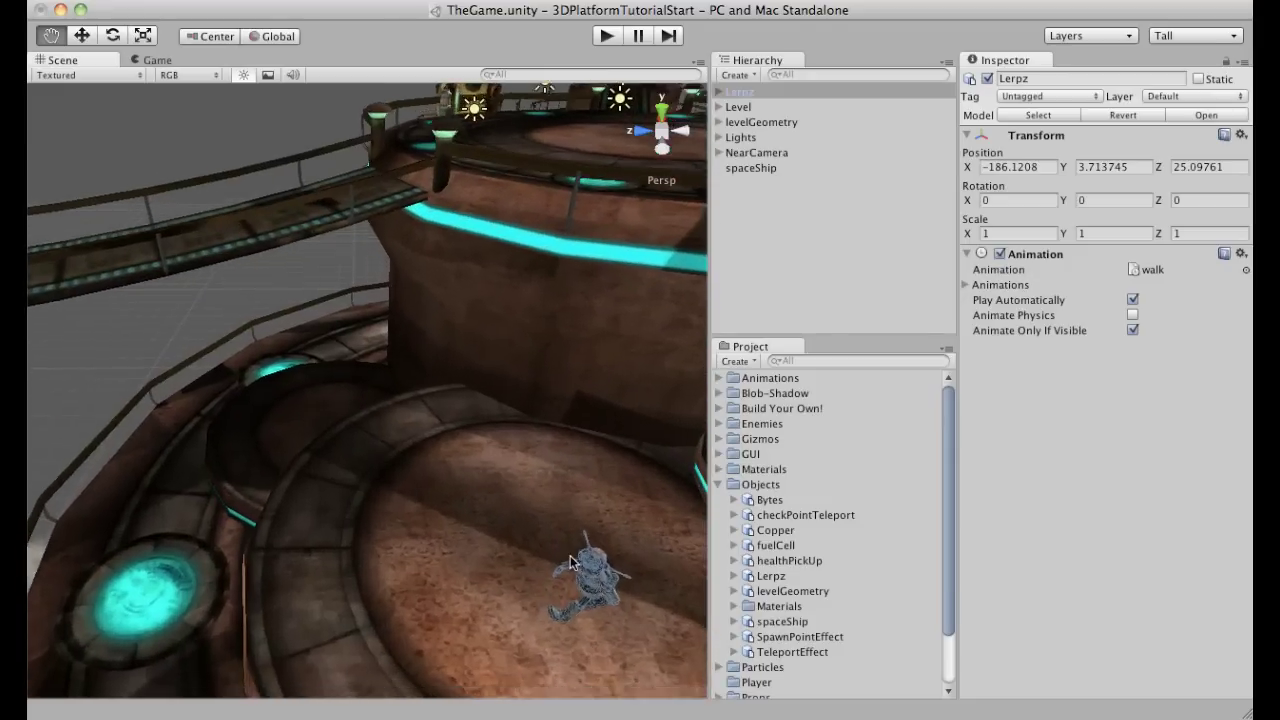
drag(513, 485, 383, 333)
scroll(477, 435, up, 5)
drag(526, 477, 459, 403)
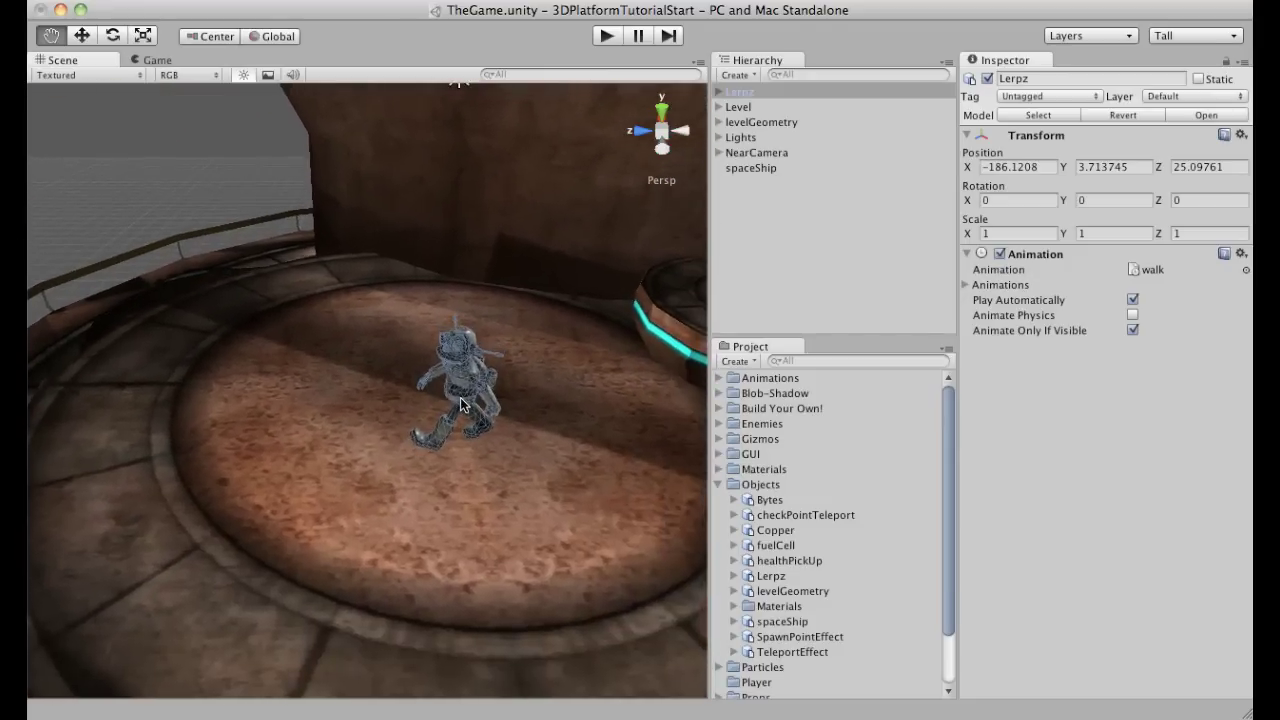
scroll(462, 401, up, 8)
scroll(486, 399, up, 3)
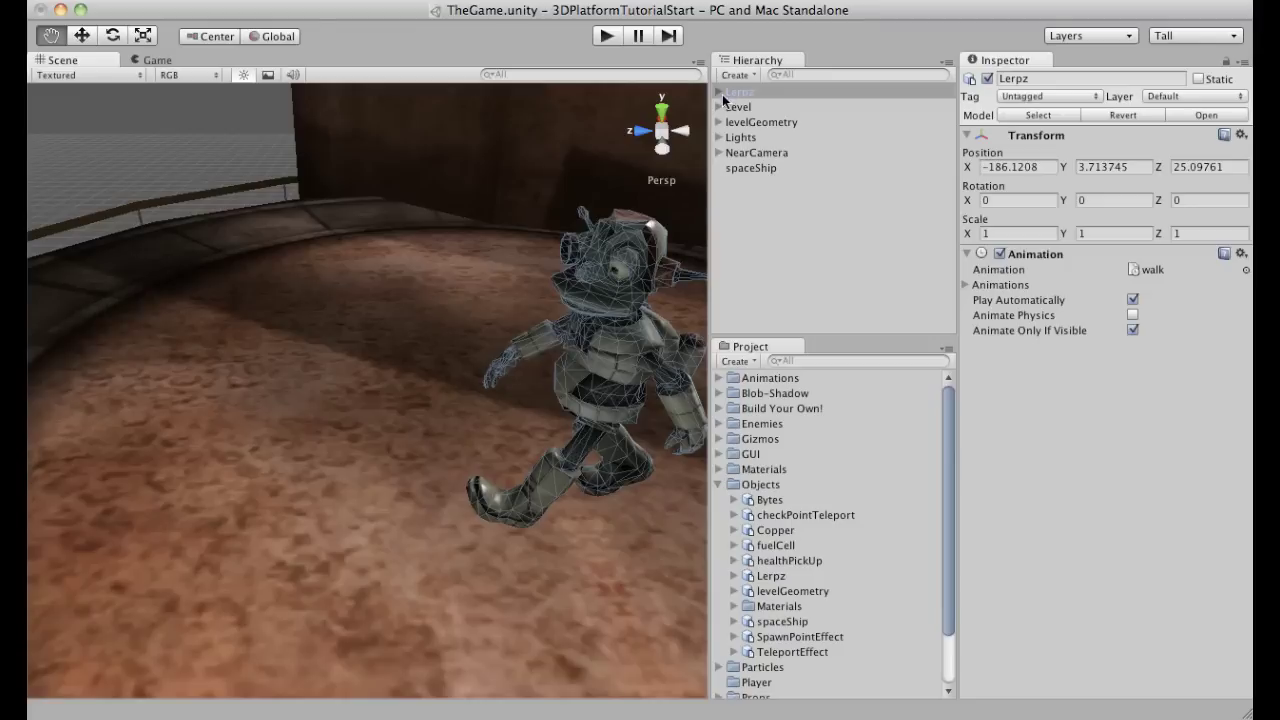
Expand the top-level Lerpz object in the scene hierarchy and rename it to Player
click(719, 92)
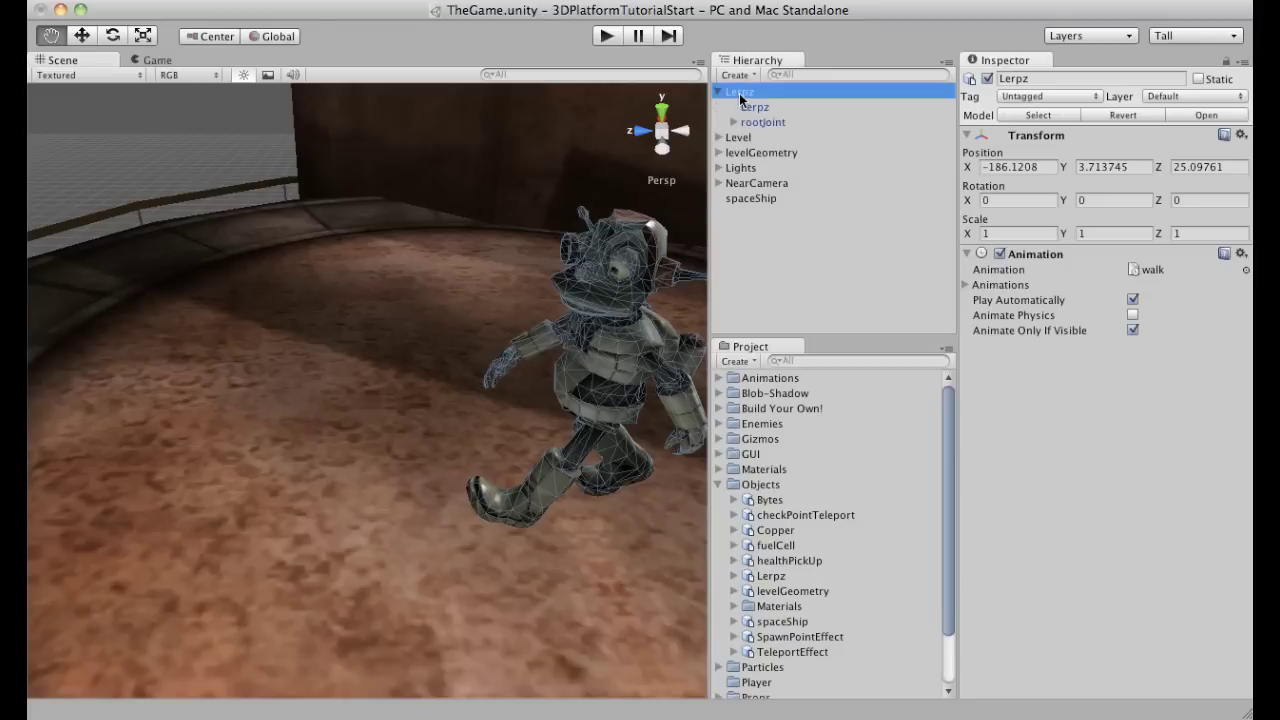
right_click(740, 92)
click(785, 168)
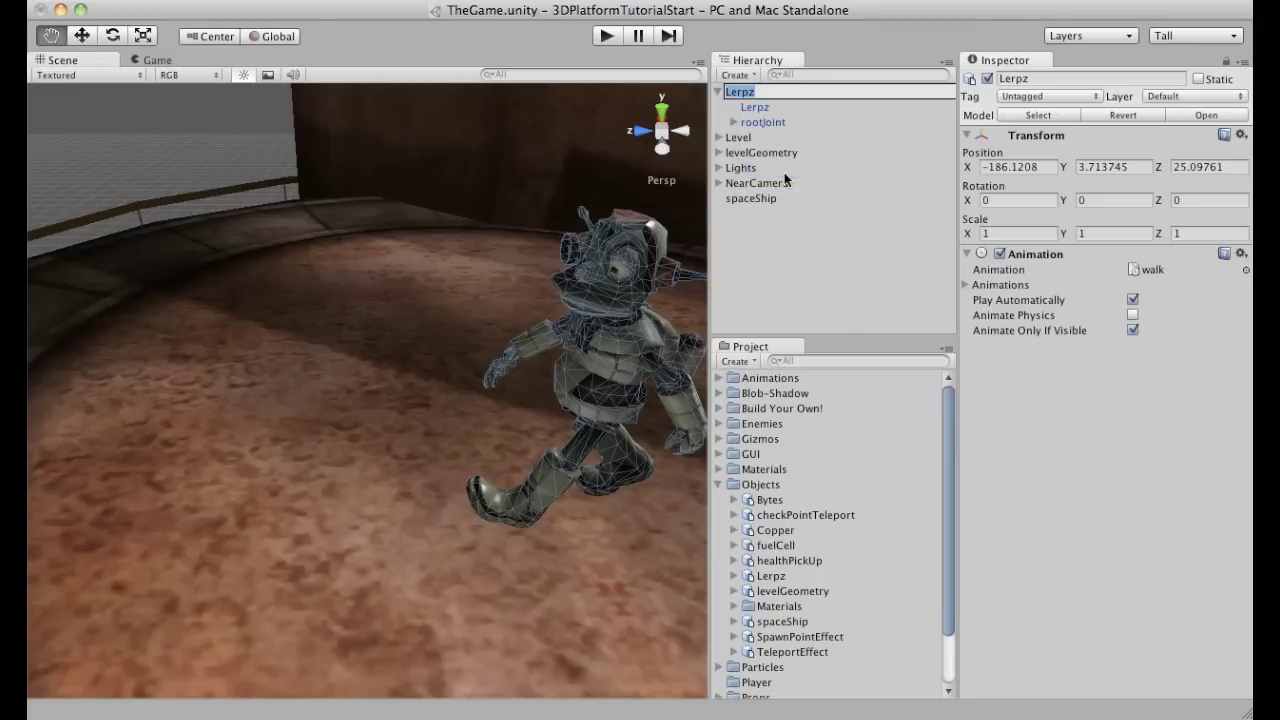
text(Player)
click(843, 227)
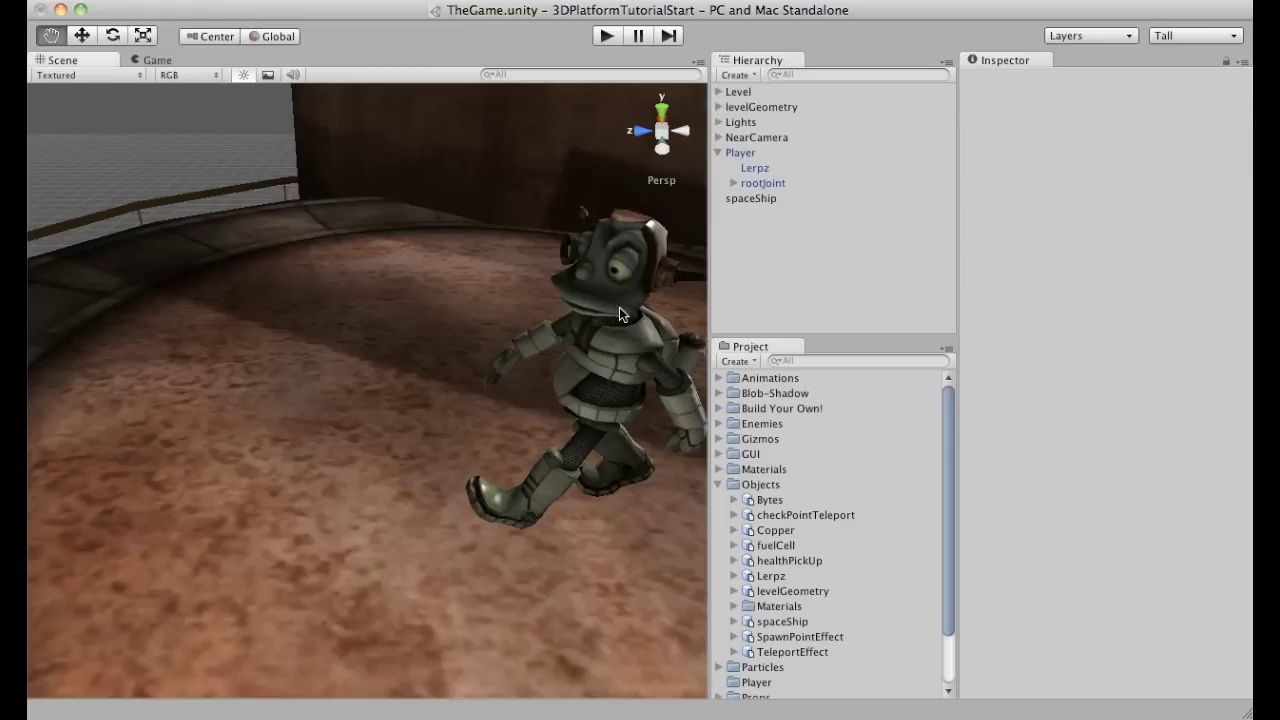
Expand NearCamera in the scene hierarchy to show its child camera, and inspect NearCamera's settings and preview
scroll(619, 307, down, 3)
scroll(572, 314, up, 3)
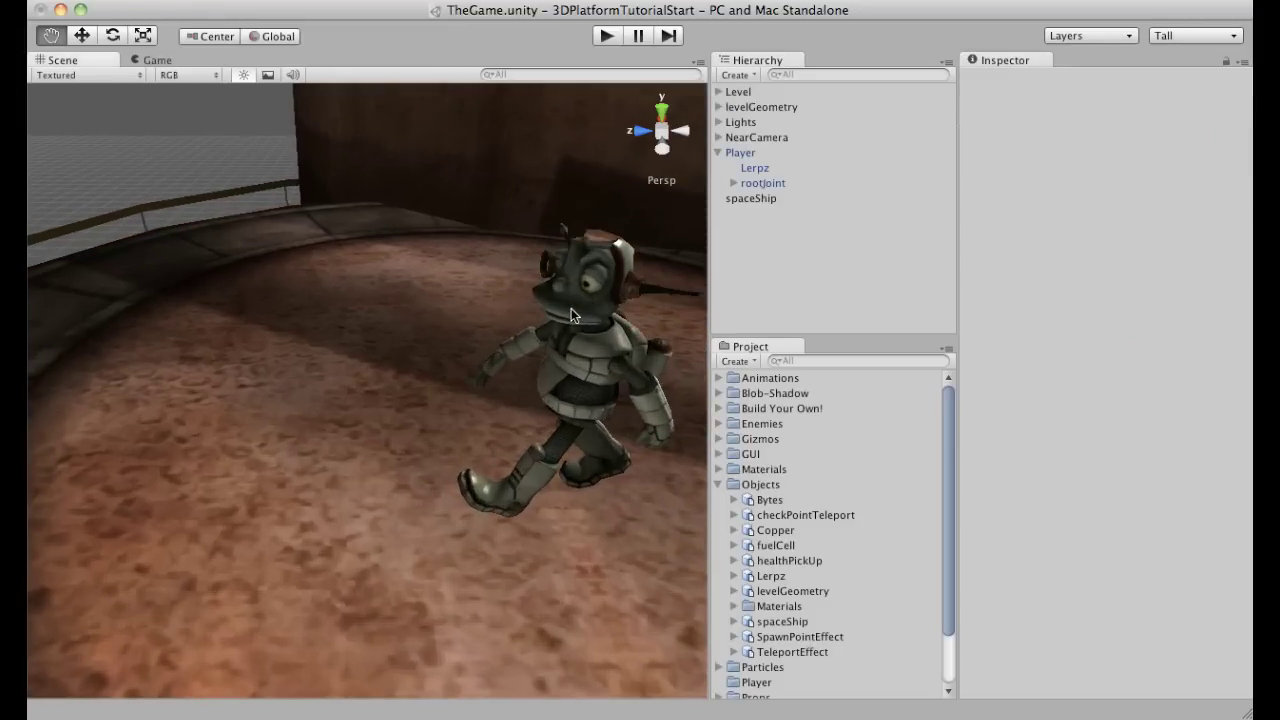
scroll(571, 308, down, 2)
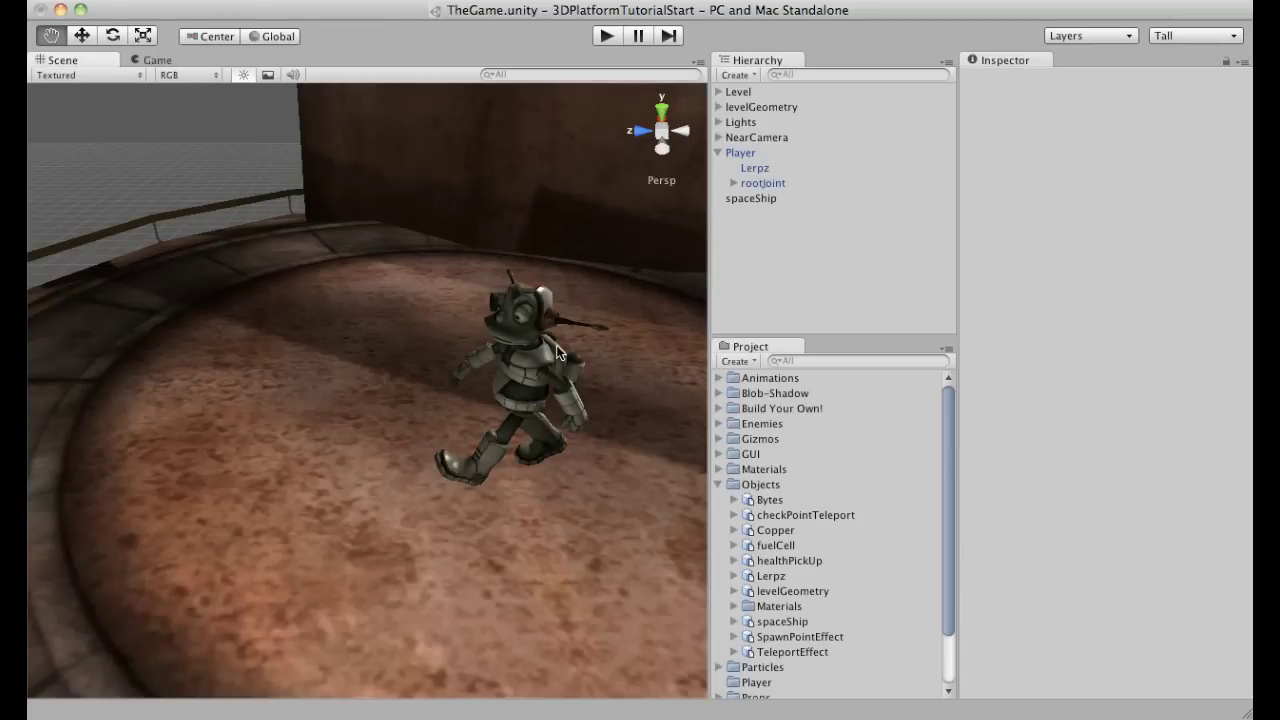
click(718, 137)
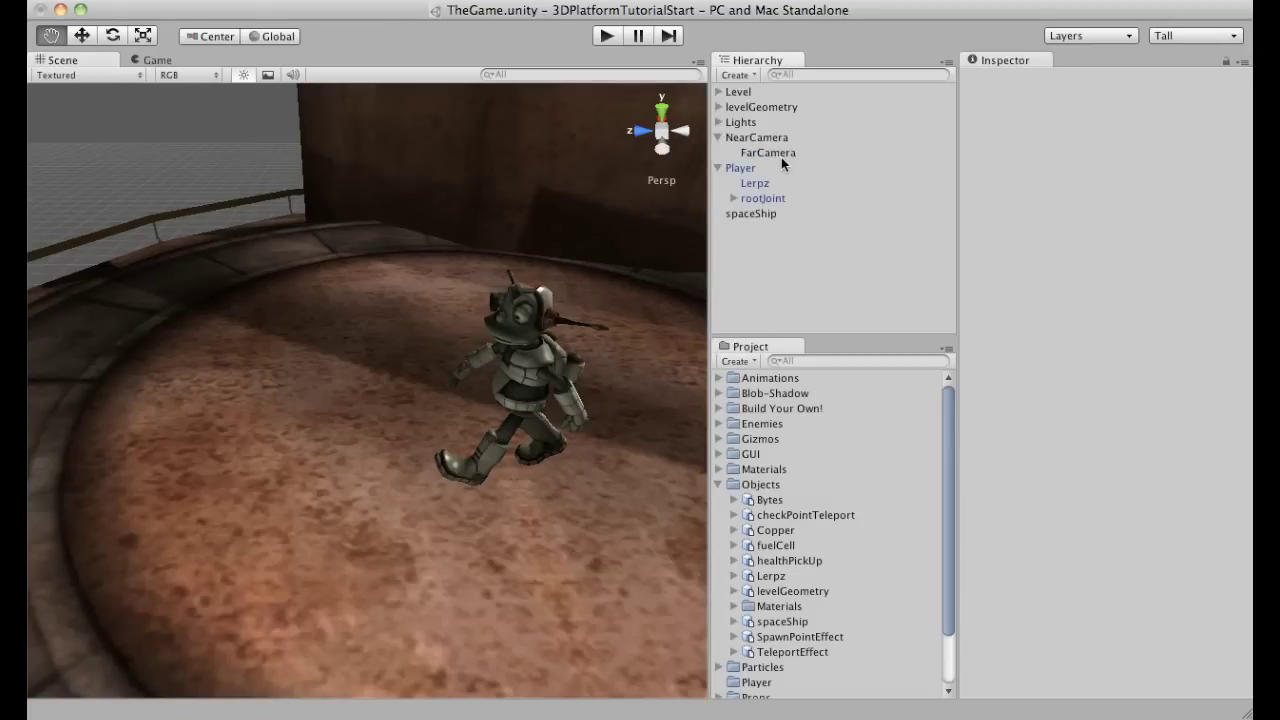
click(757, 137)
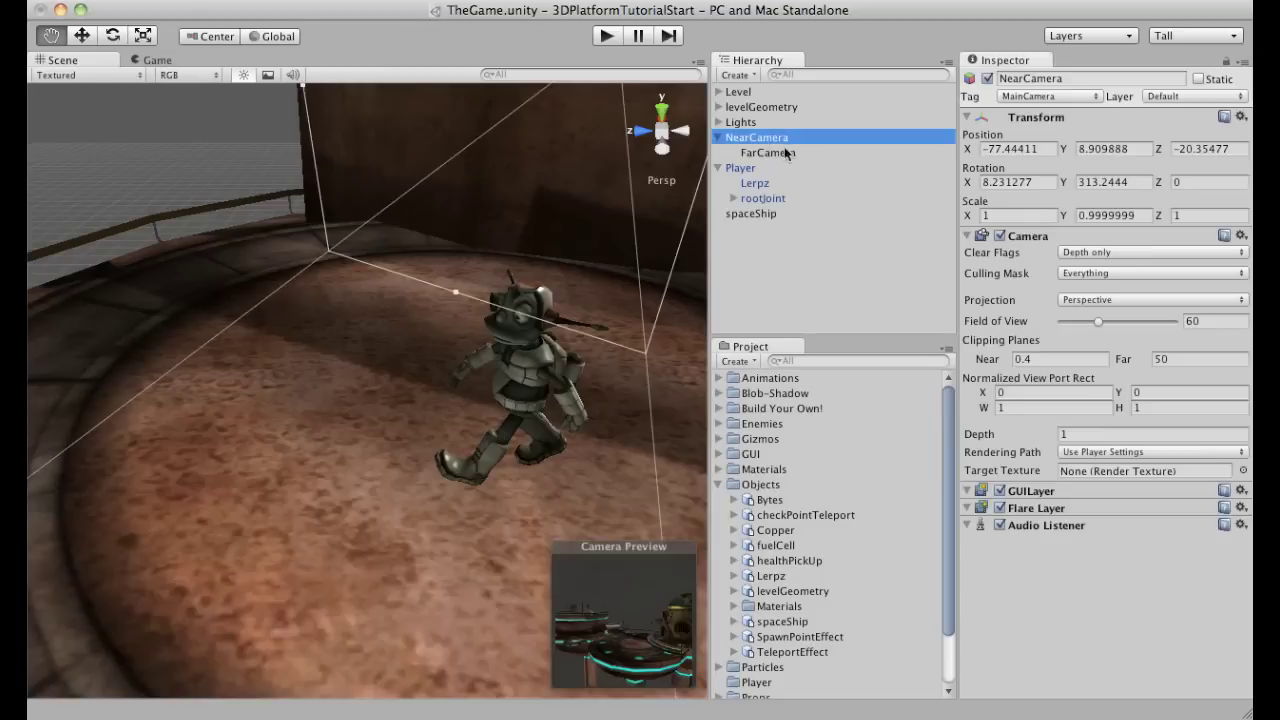
scroll(688, 222, down, 4)
scroll(692, 214, up, 2)
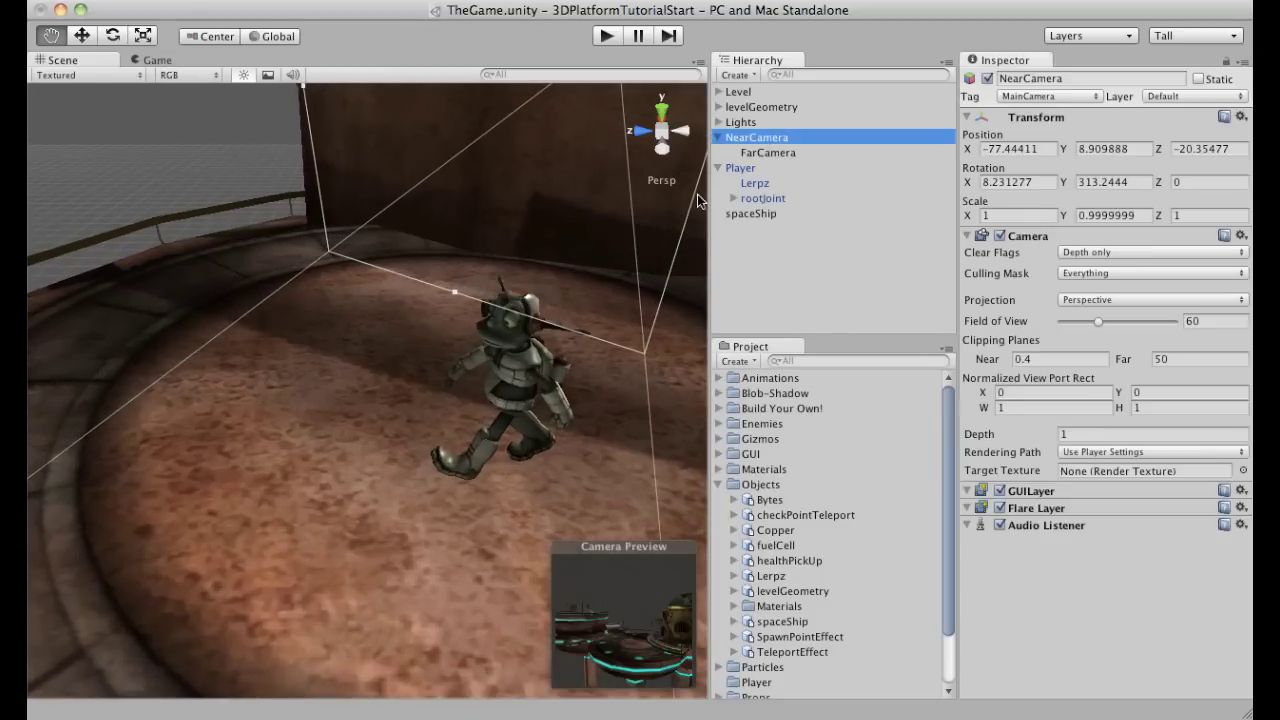
Attach the SpringFollowCamera script from the Scripts > Camera folder to NearCamera and display NearCamera's components
drag(949, 472, 938, 553)
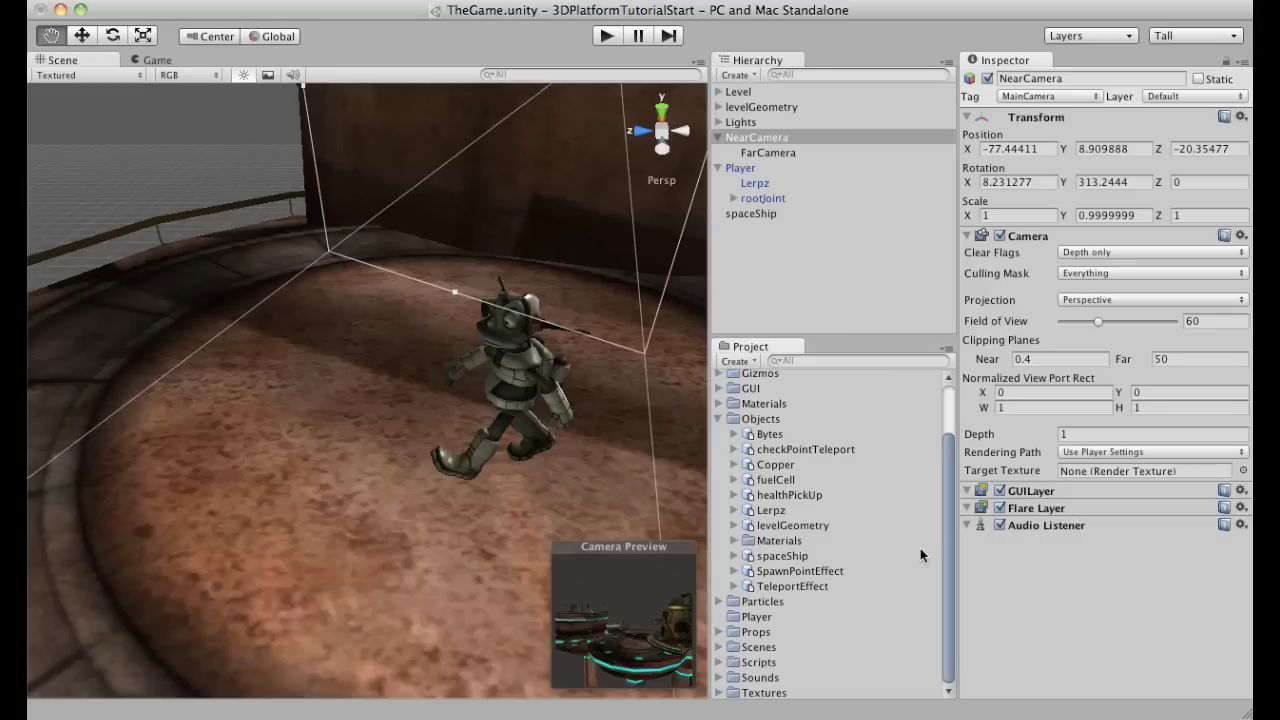
click(720, 662)
scroll(785, 664, down, 5)
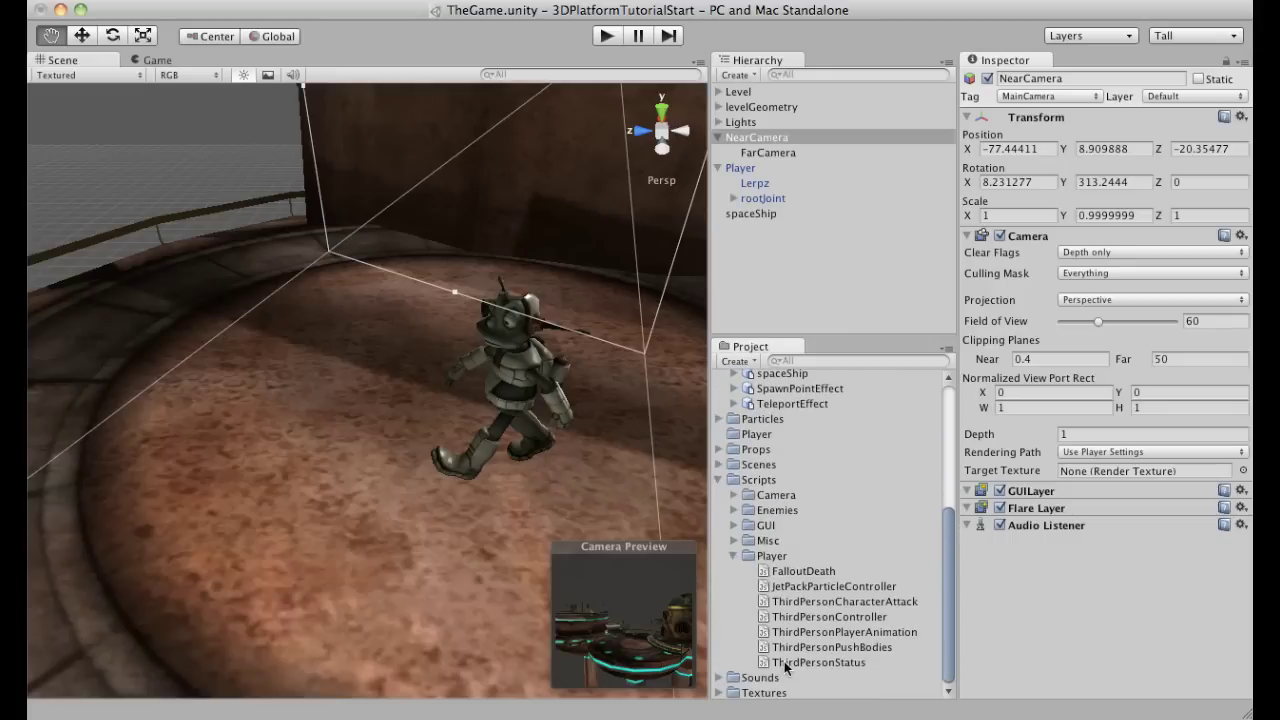
click(735, 482)
click(734, 496)
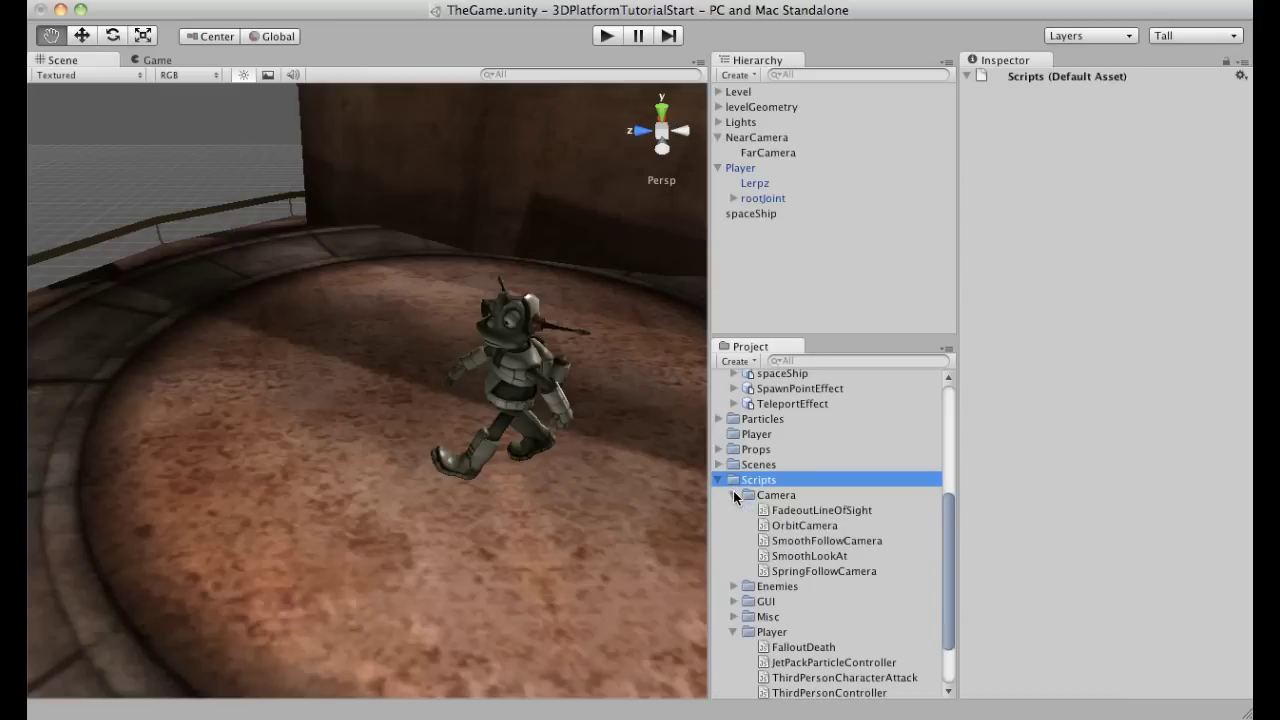
click(818, 573)
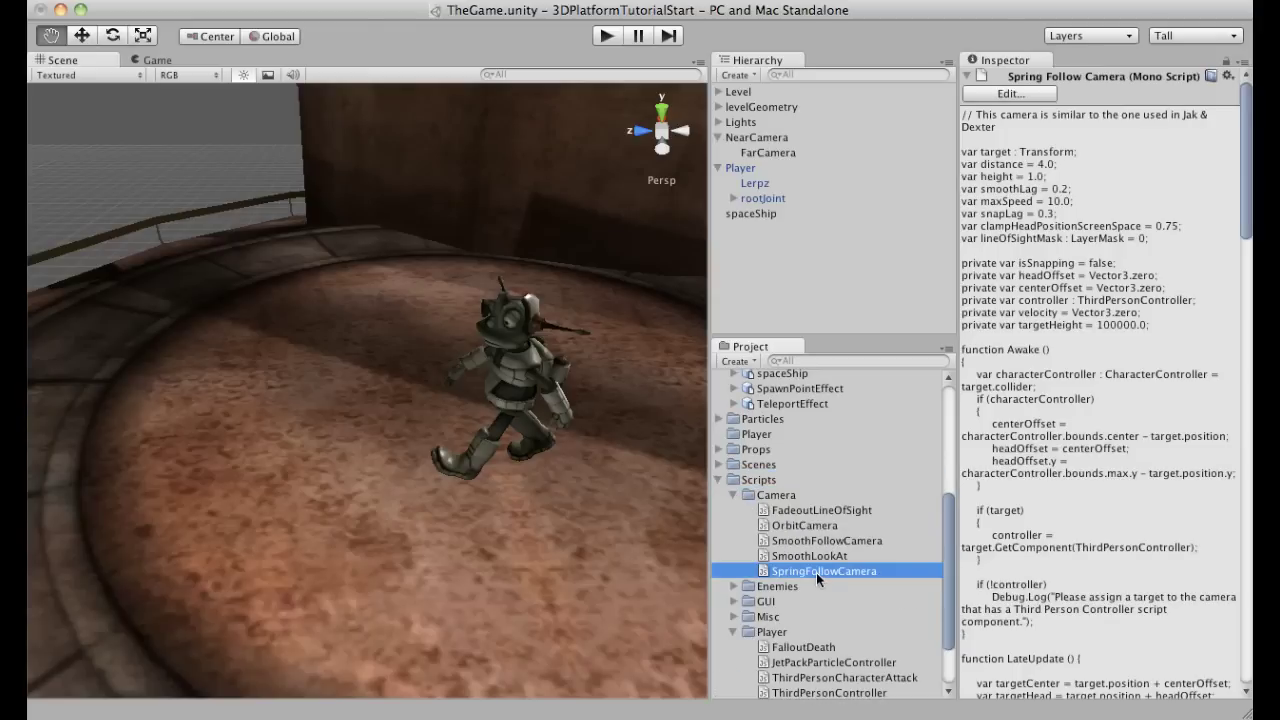
drag(816, 572, 766, 147)
click(752, 140)
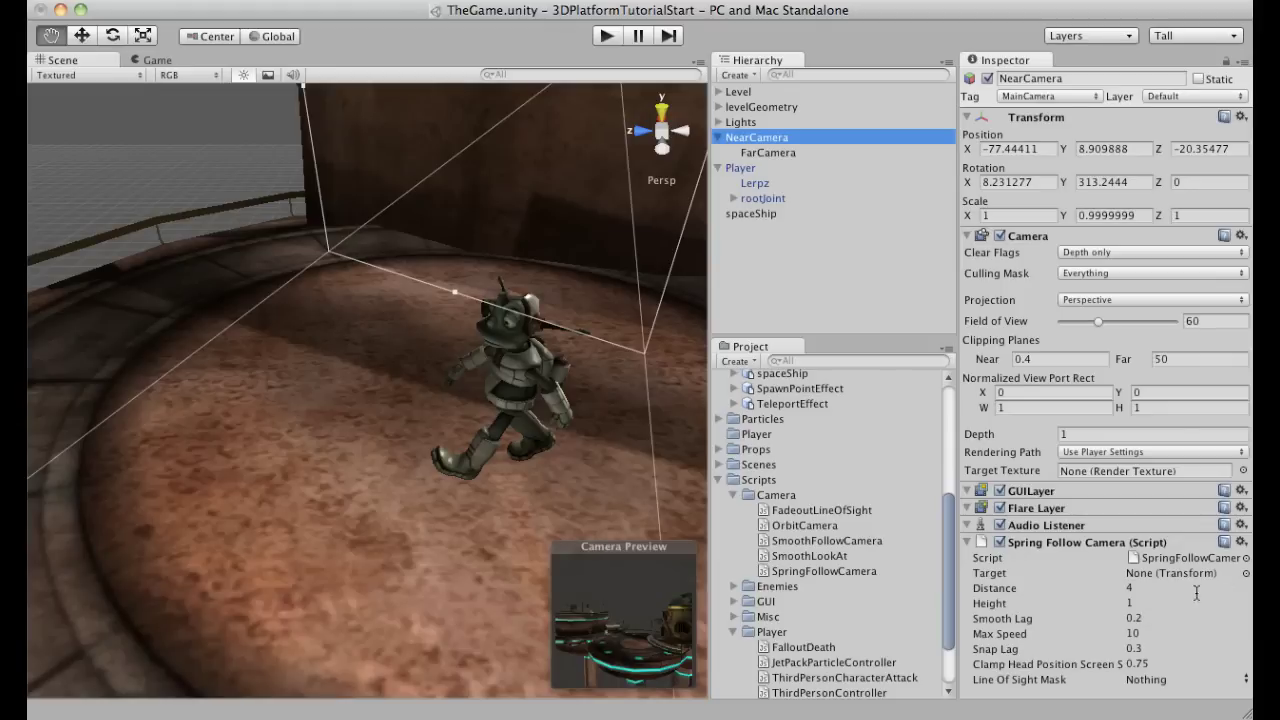
Assign the Player object as the Target of NearCamera's Spring Follow Camera script
click(995, 575)
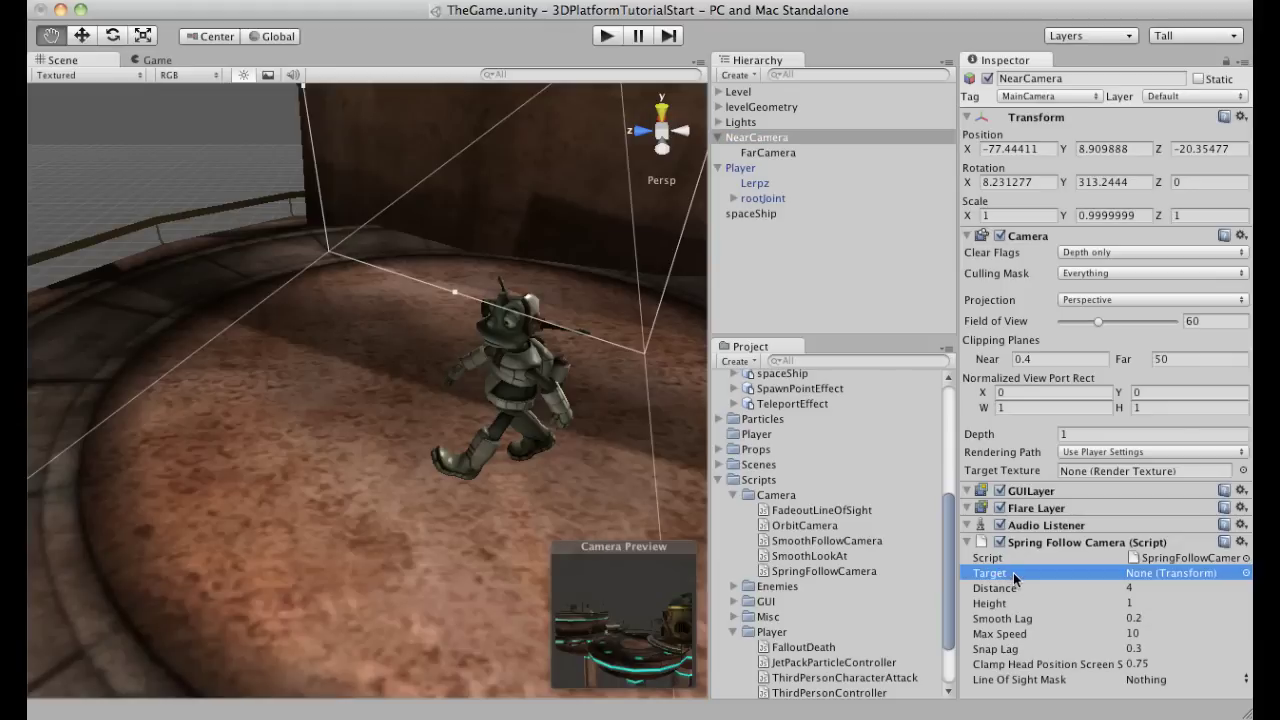
drag(752, 172, 1146, 577)
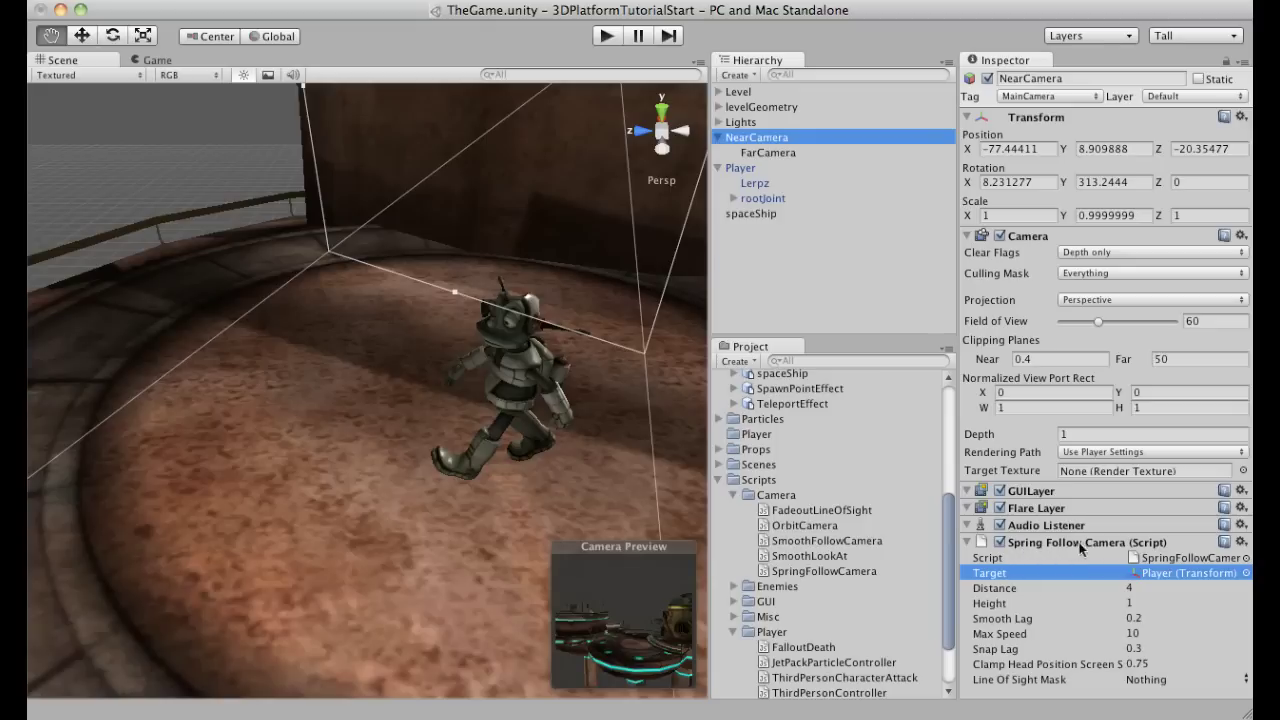
click(996, 575)
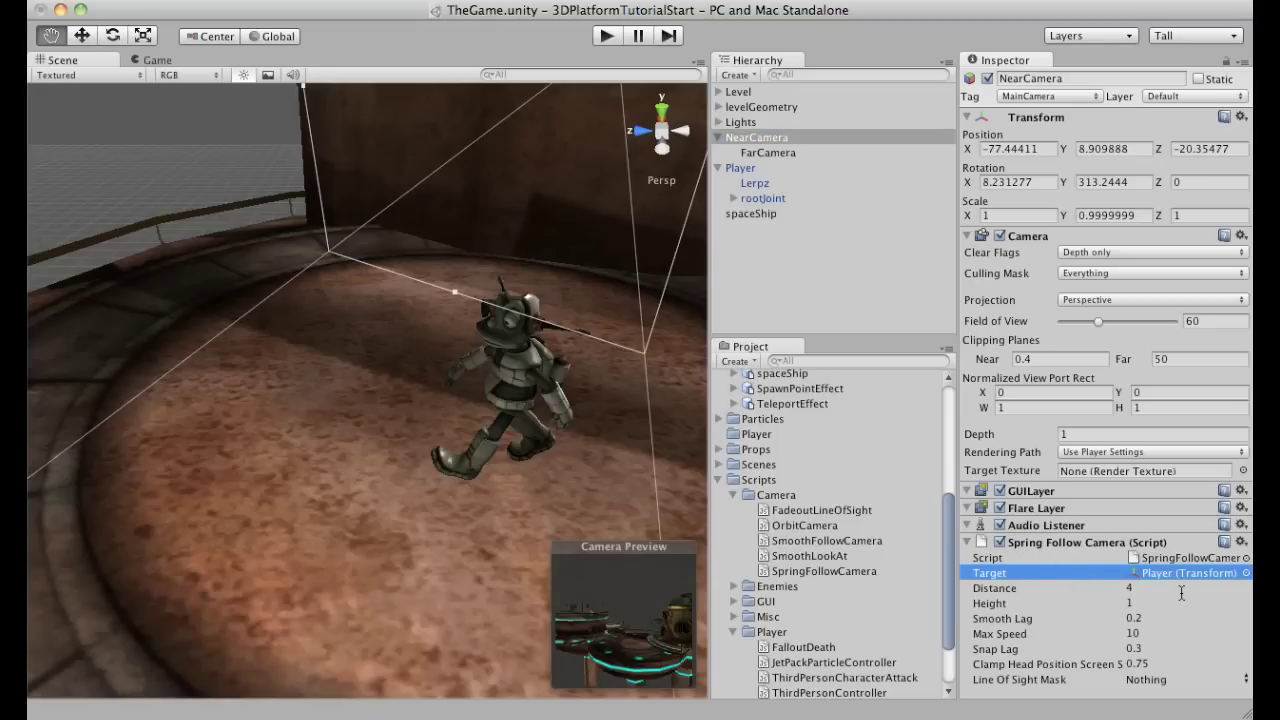
click(1170, 575)
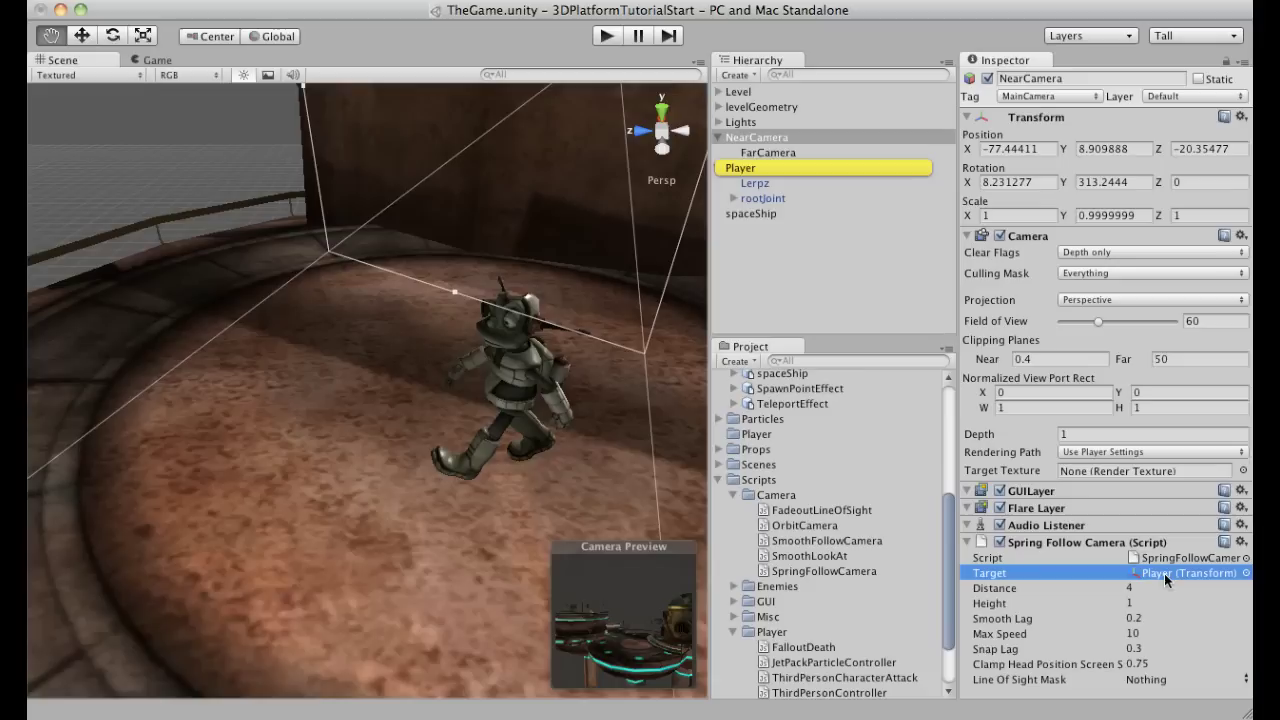
Run the game briefly to test the follow camera and stop it
click(608, 36)
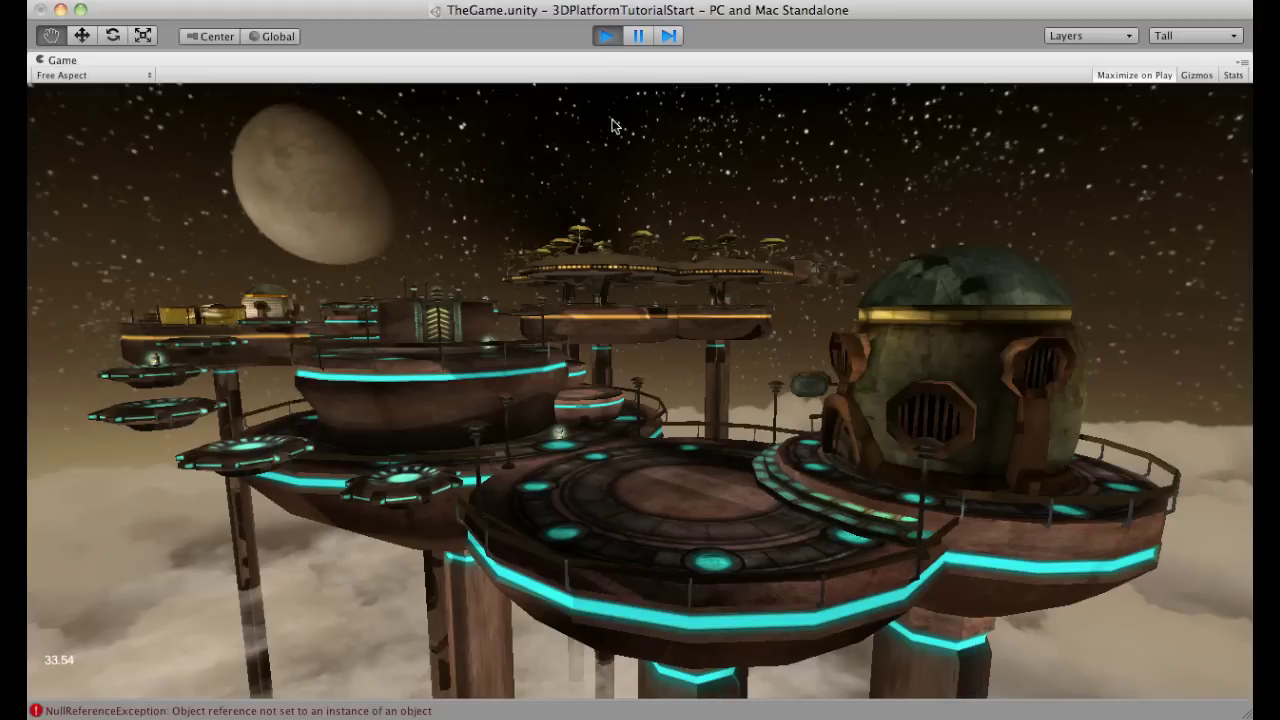
click(607, 37)
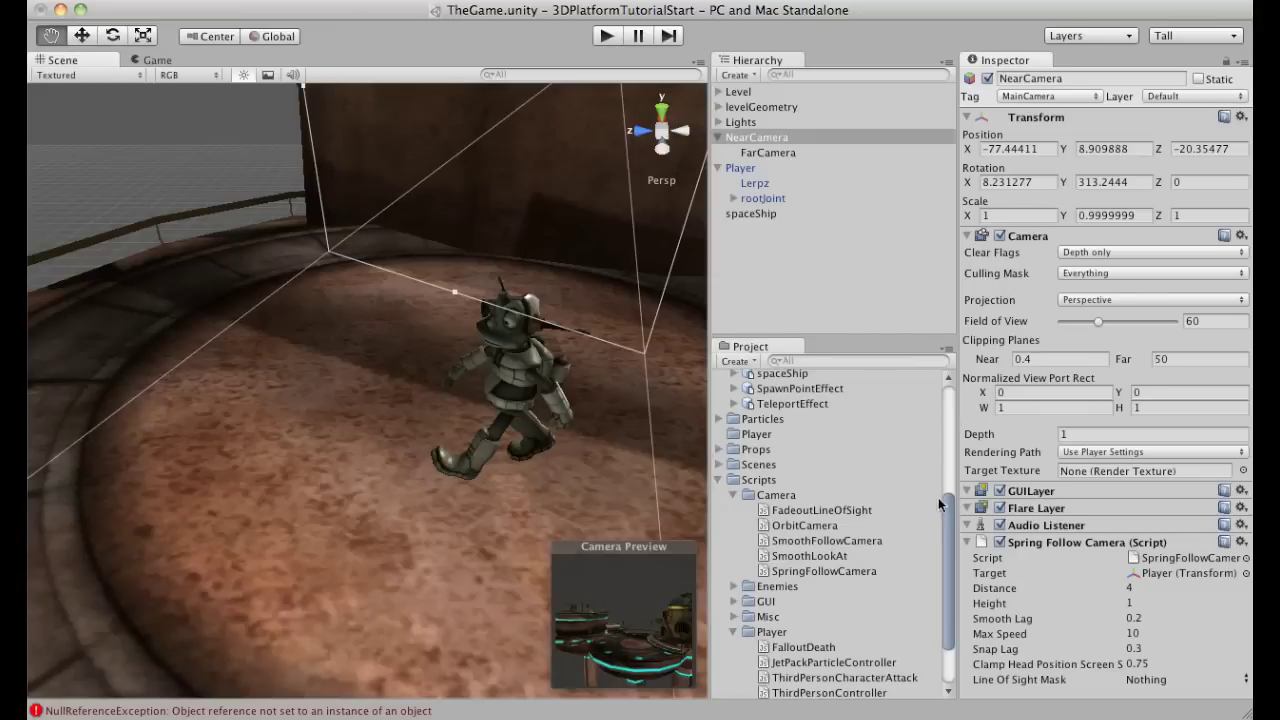
drag(943, 525, 946, 558)
Switch to 3DPlatformTutorial.pdf, check the ThirdPersonController instruction on page 16, and return to Unity
key(super+Tab)
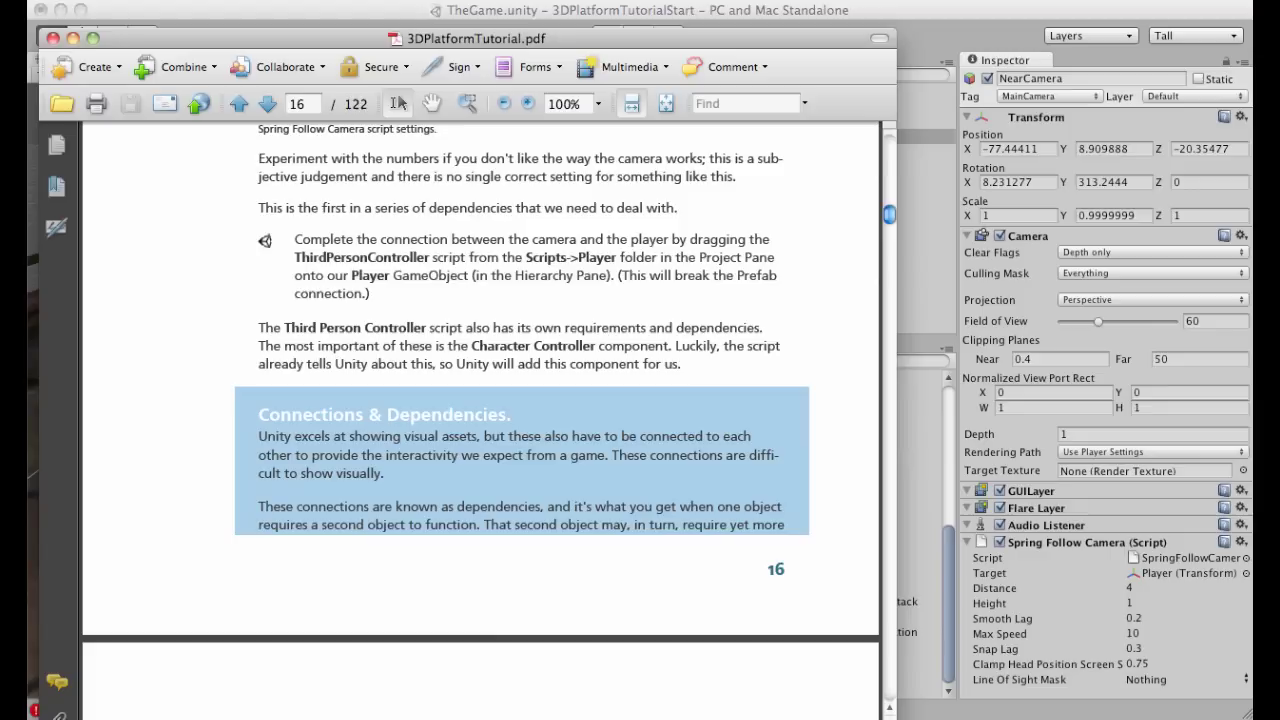
drag(294, 257, 428, 257)
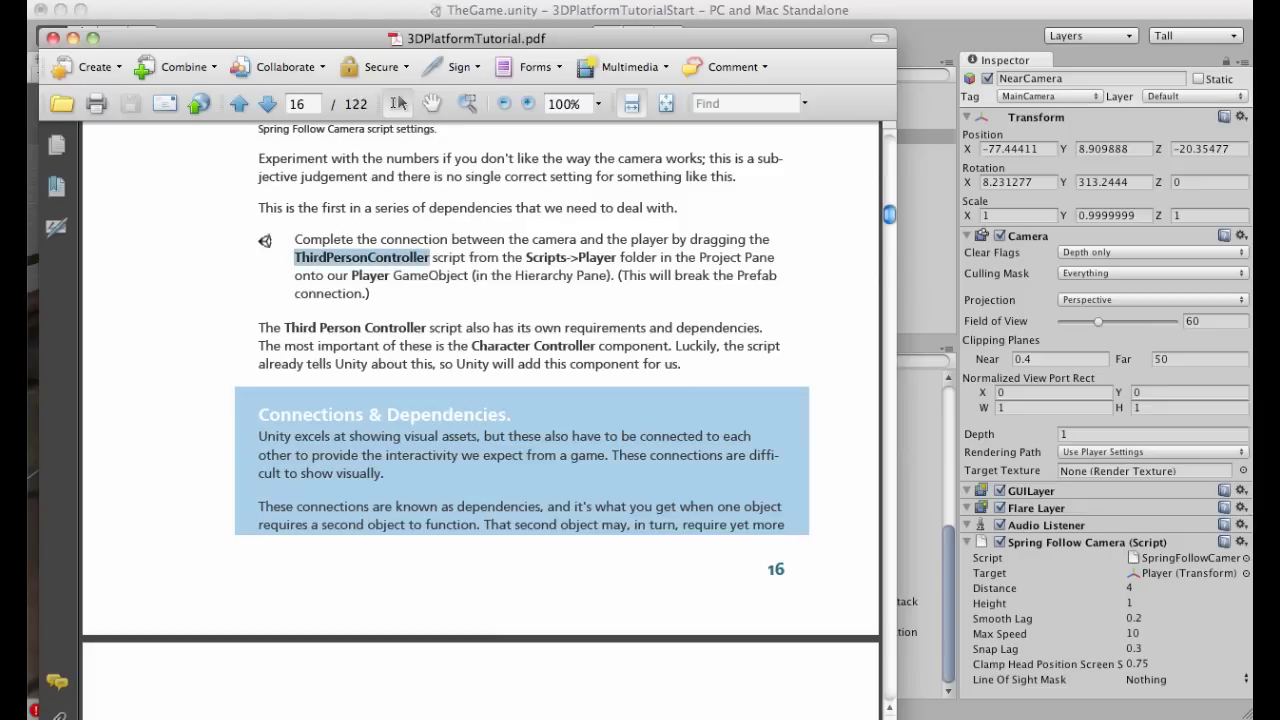
click(916, 510)
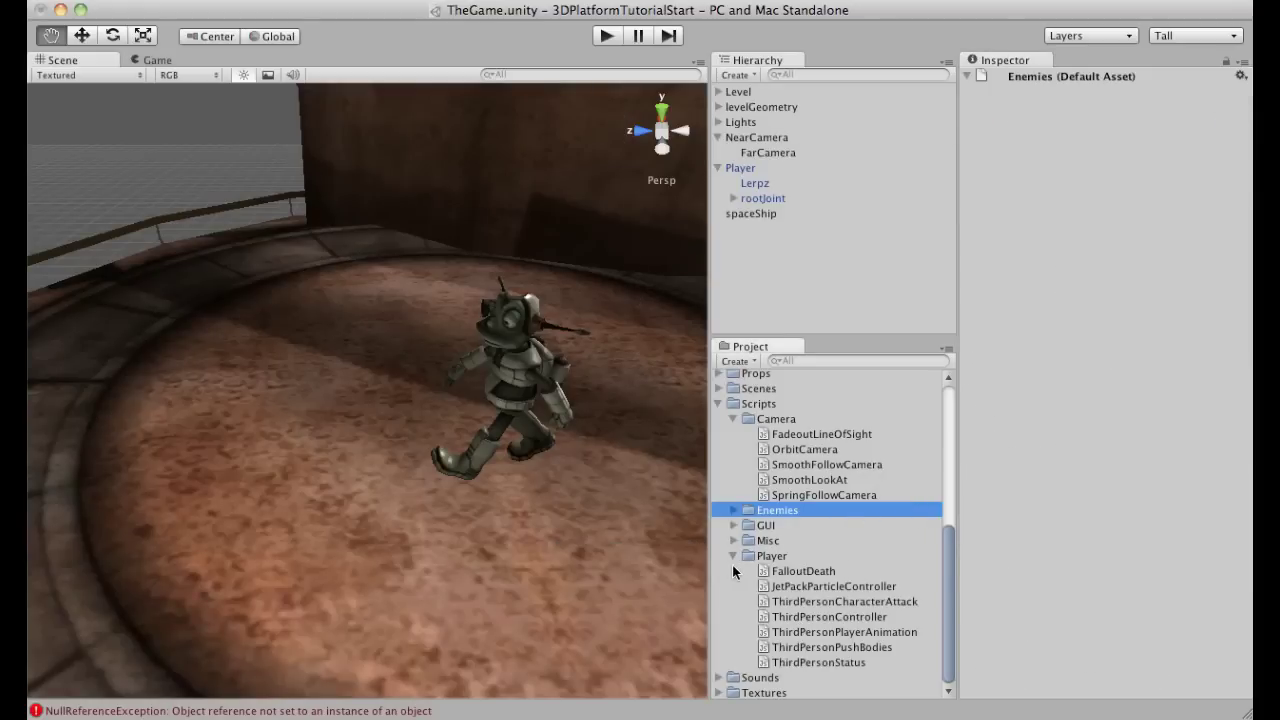
Attach the ThirdPersonController script from the Scripts > Player folder to the Player object, accepting the loss of the prefab connection
click(740, 167)
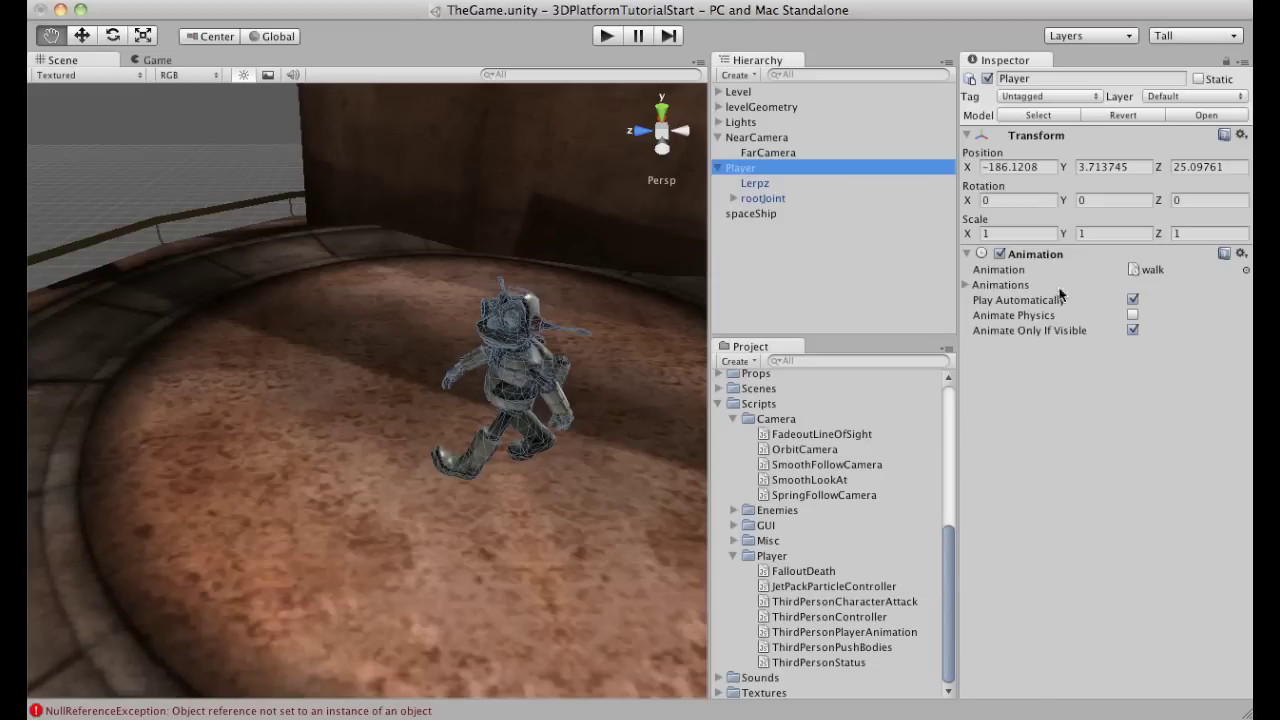
drag(946, 596, 953, 518)
click(736, 553)
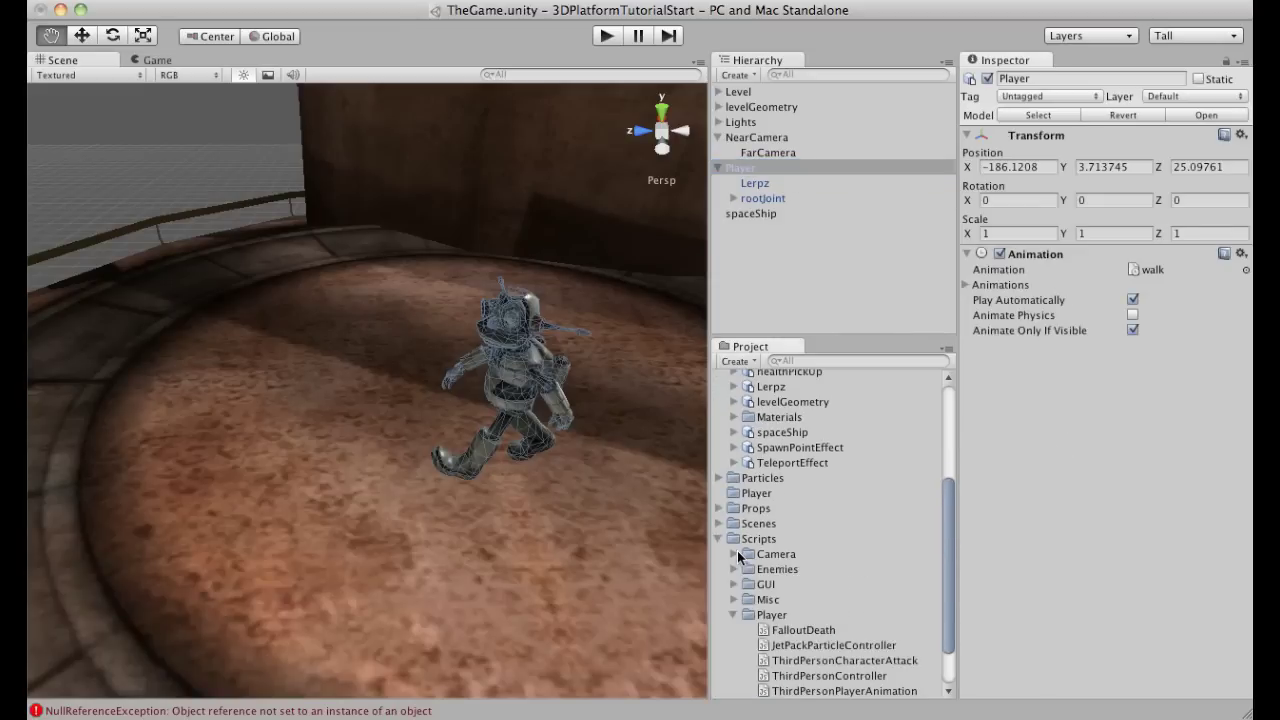
scroll(949, 629, down, 3)
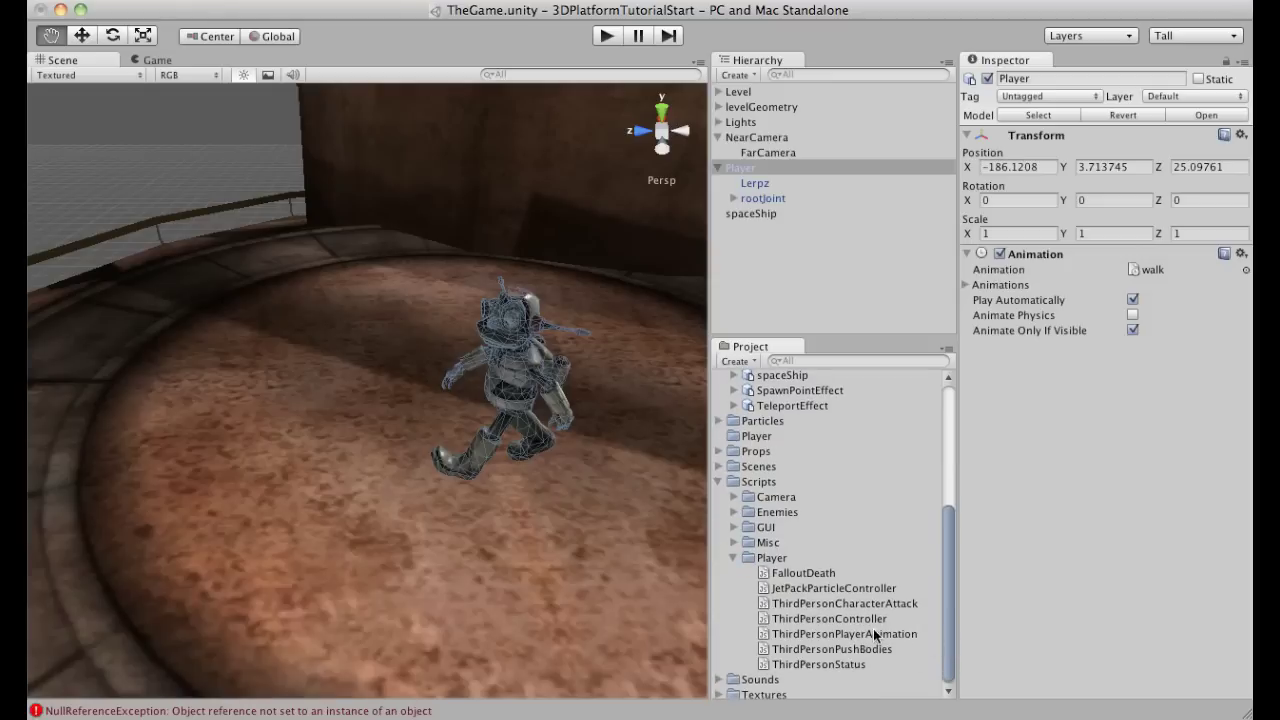
click(812, 619)
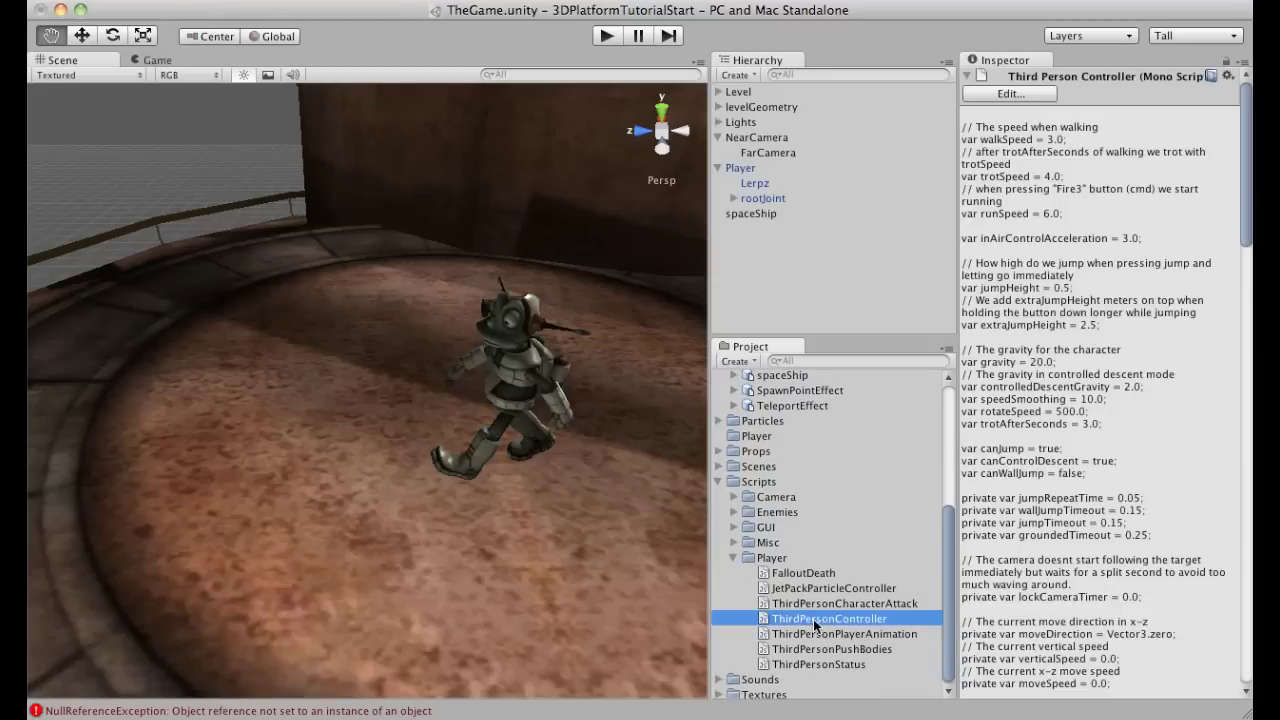
drag(812, 619, 743, 171)
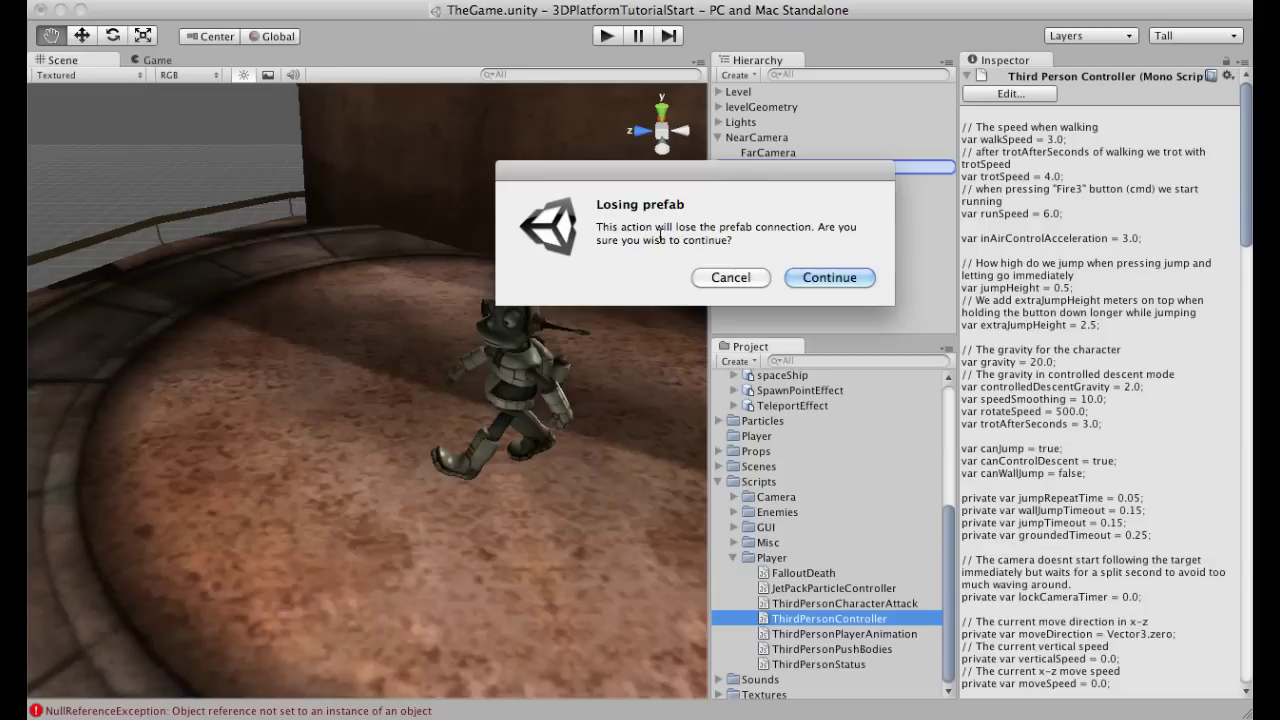
click(828, 280)
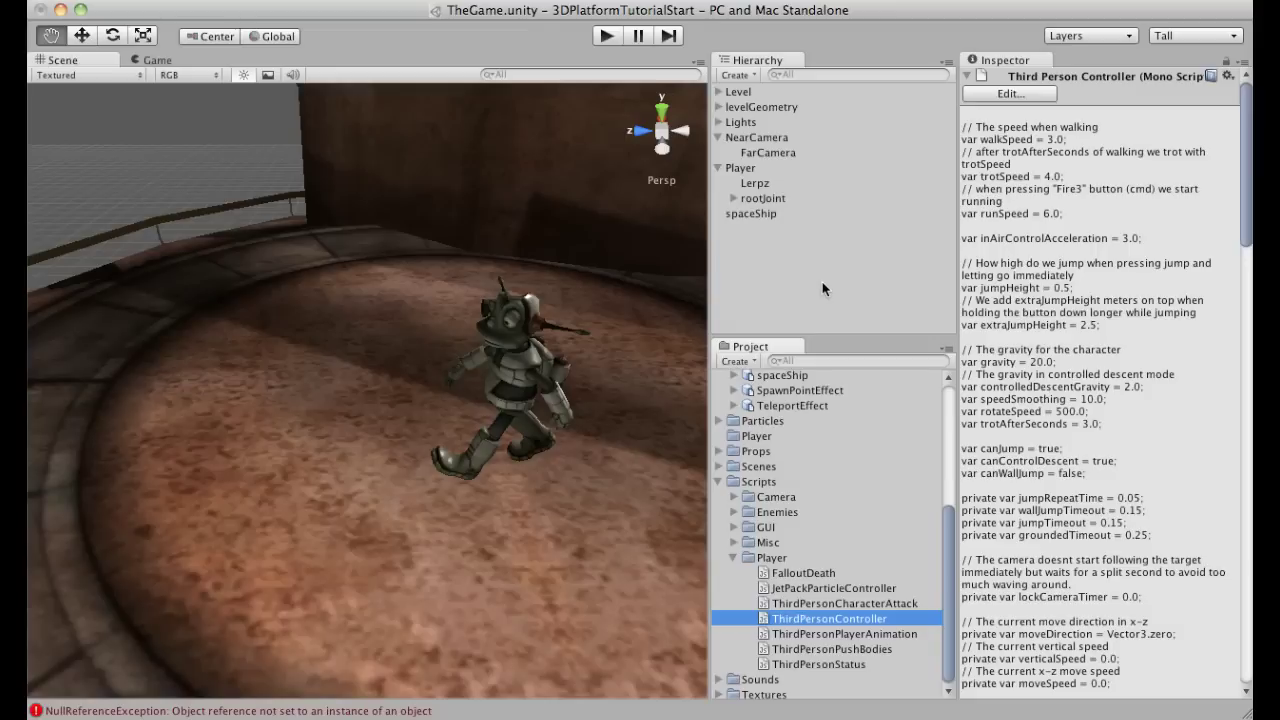
Run the game, walk the character around the platform and ramp to test the movement and camera, and stop the game
click(606, 36)
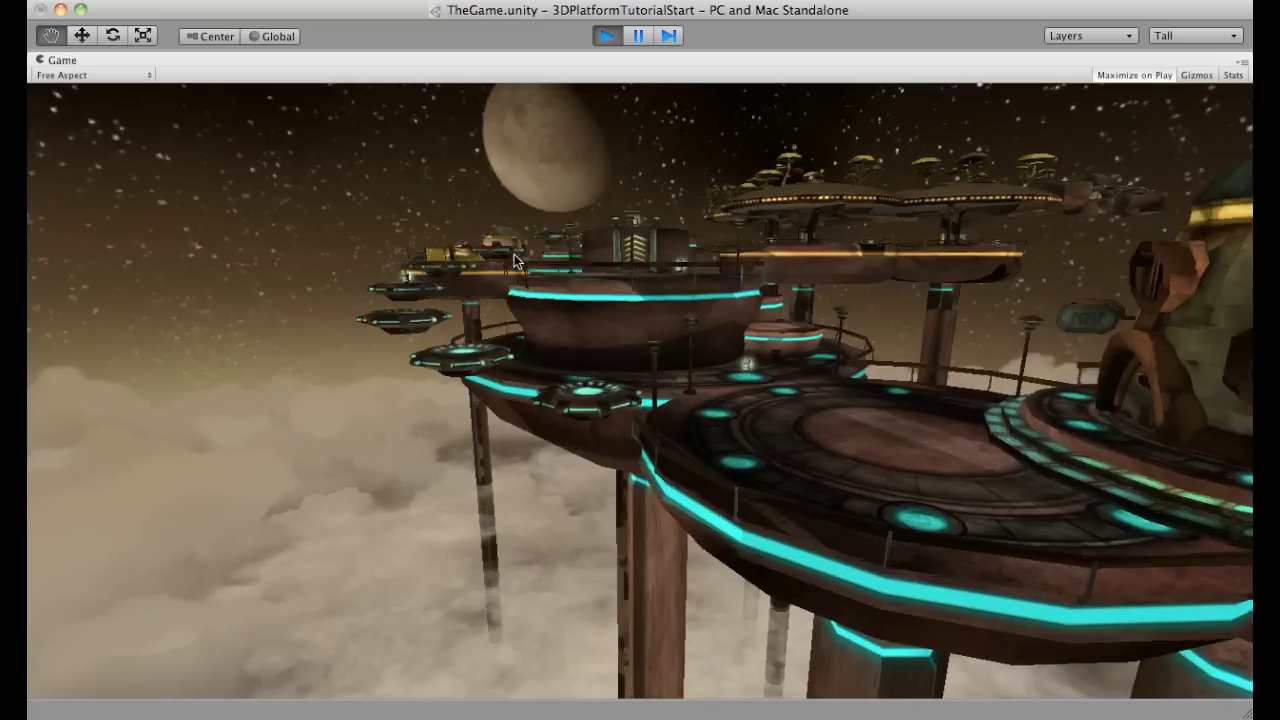
key(w)
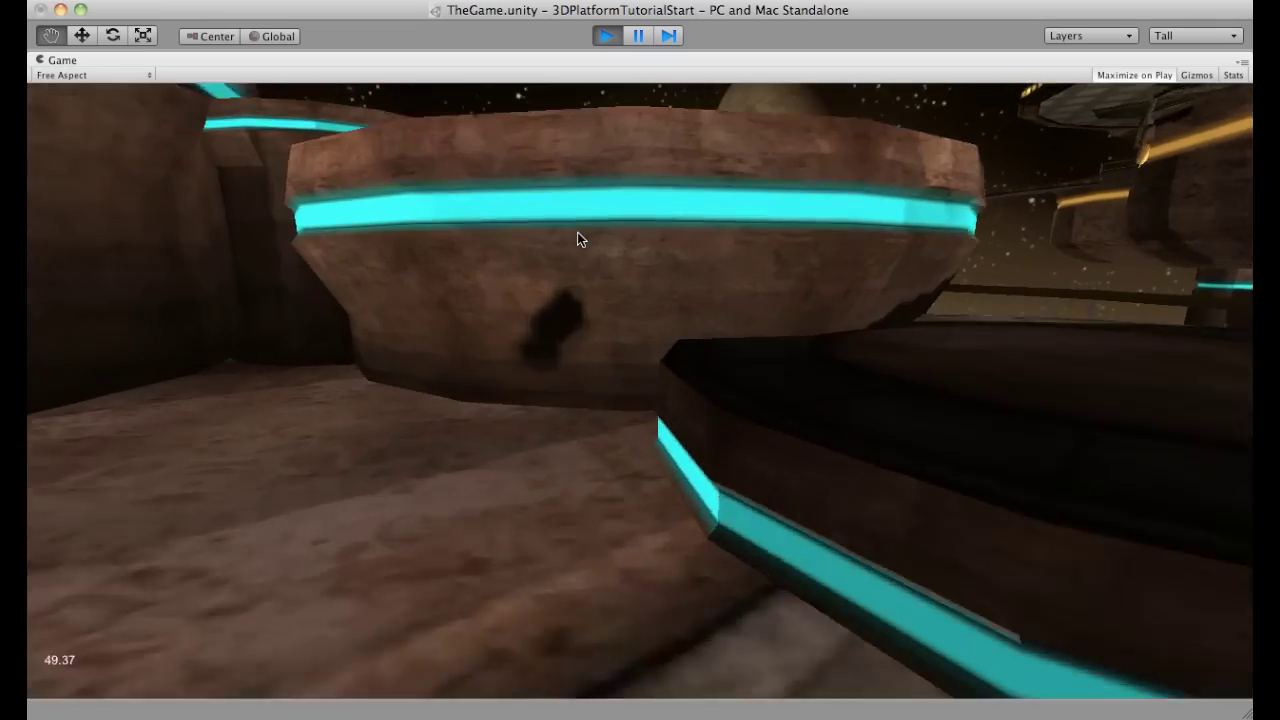
key(Down)
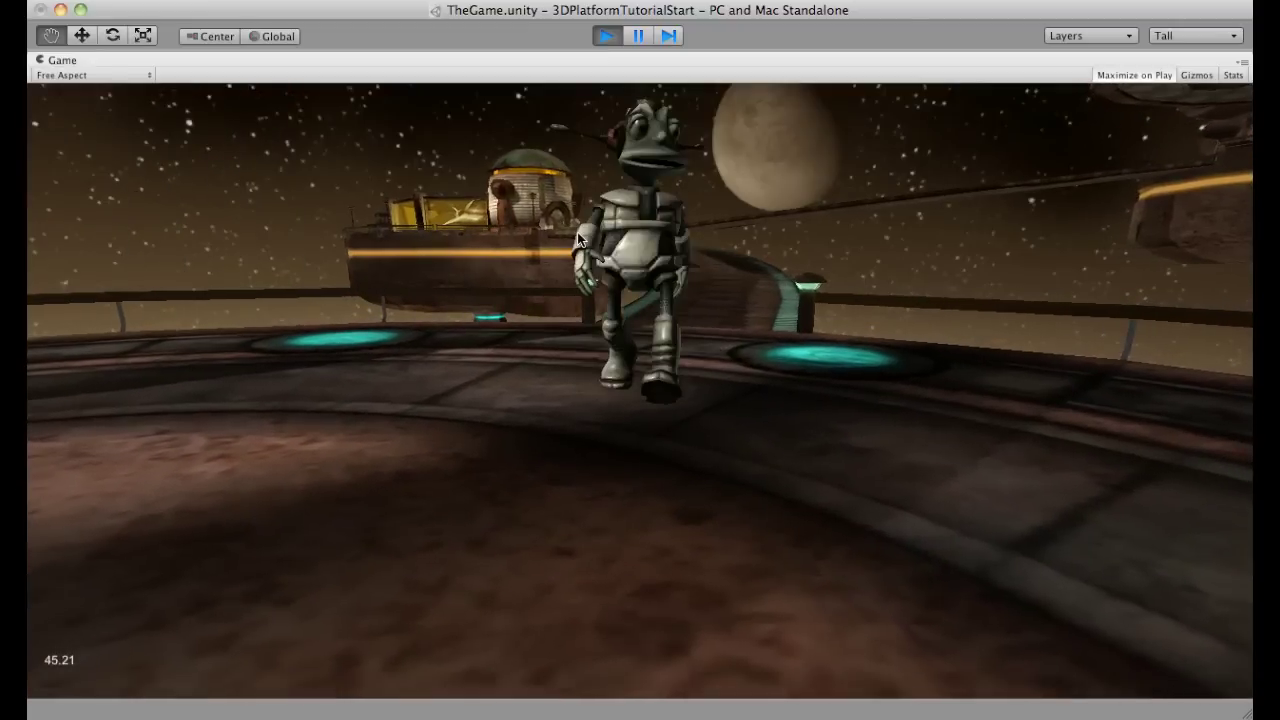
key(Up)
key(Right)
key(Left)
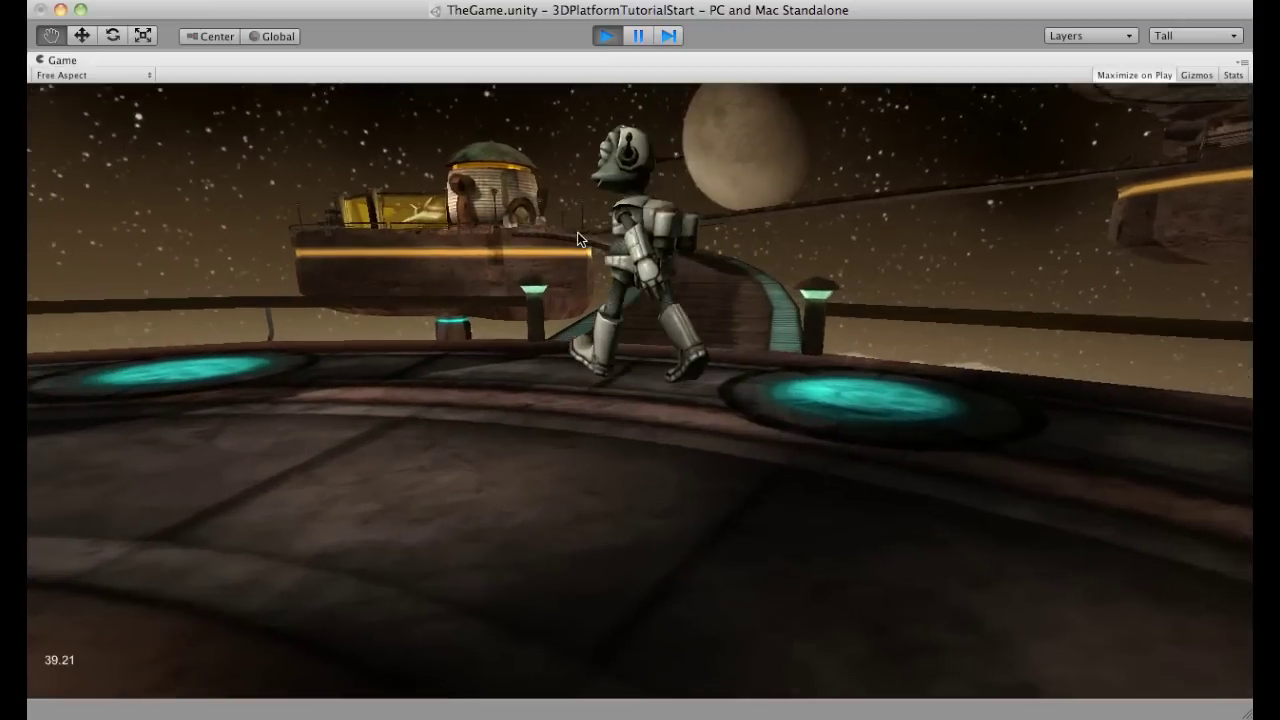
key(Right)
key(Left)
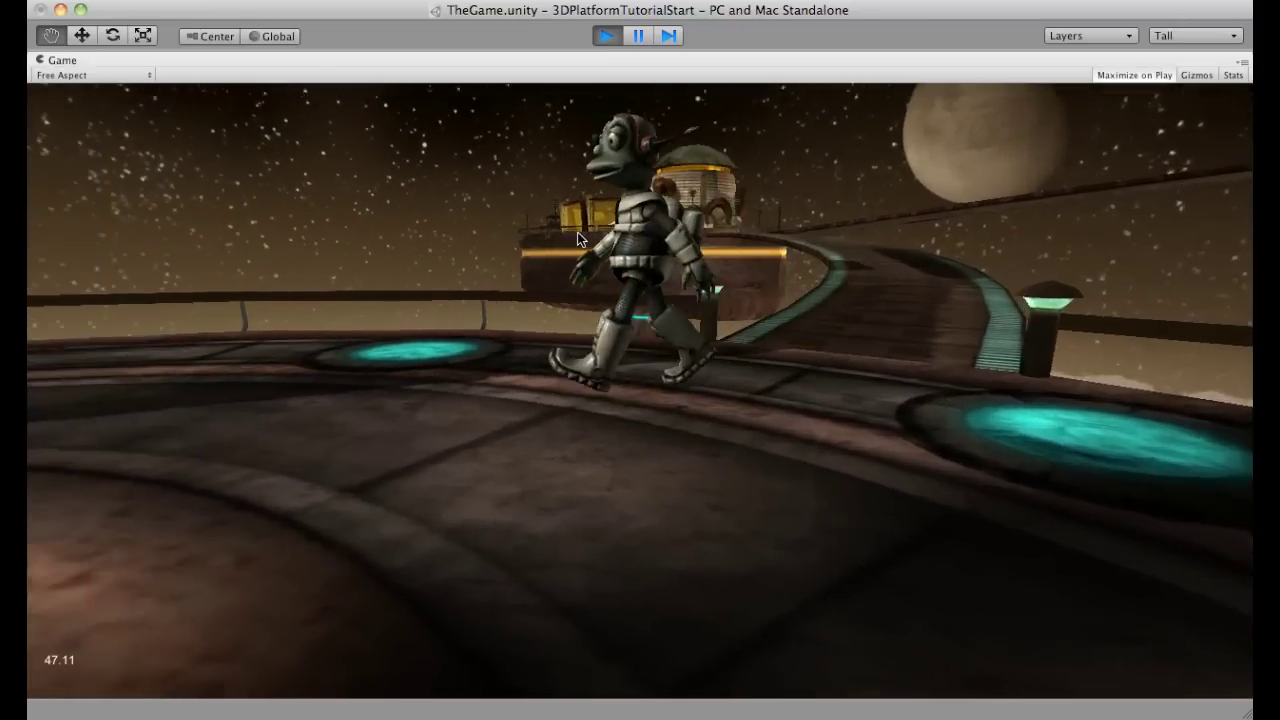
key(Right)
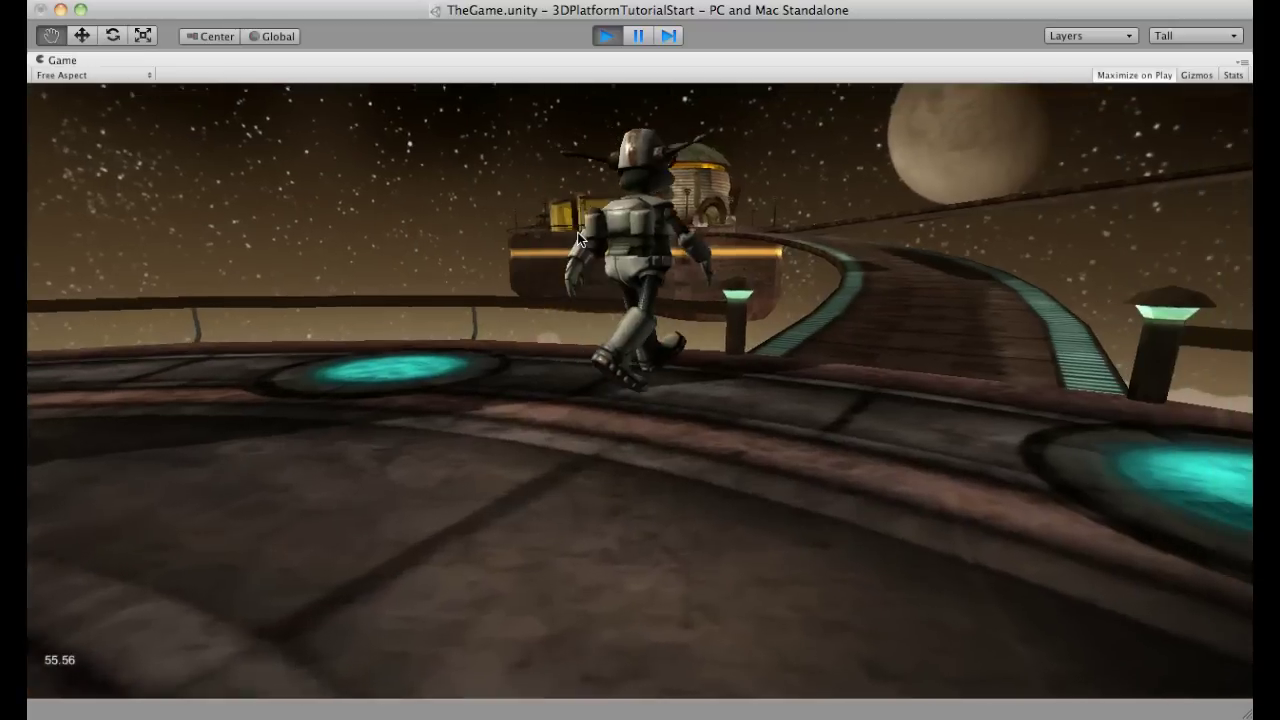
key(Up)
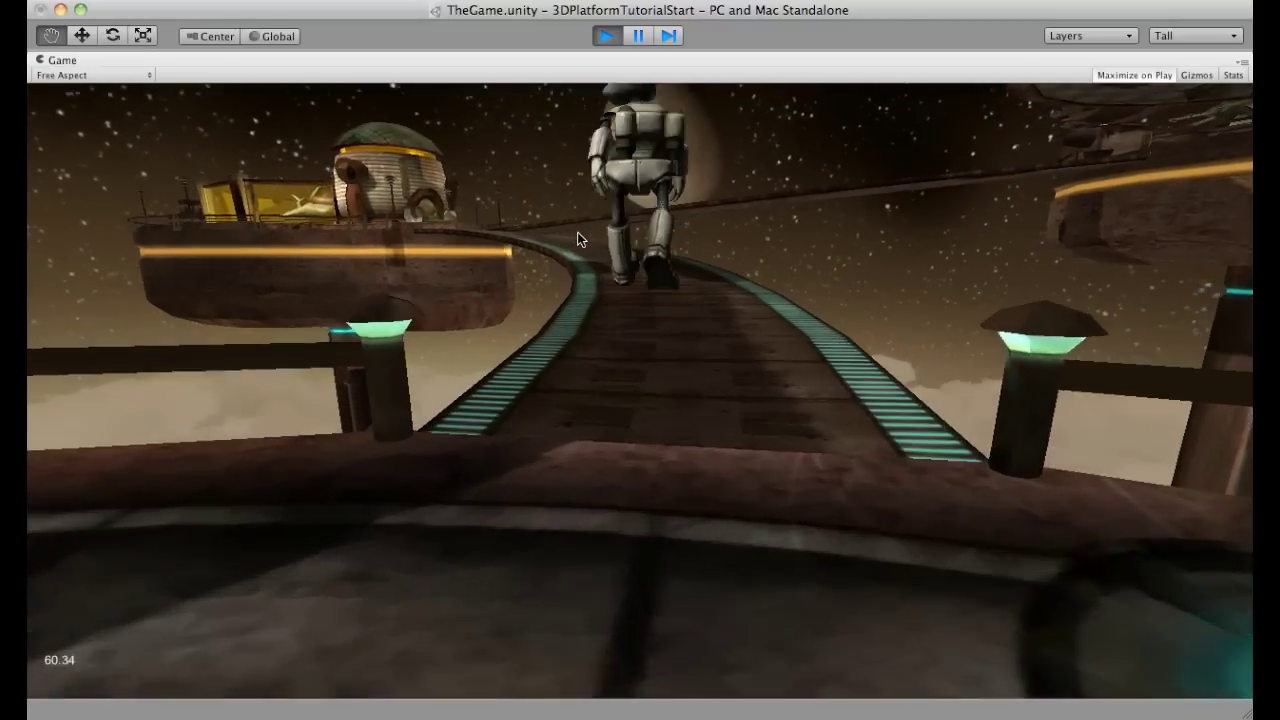
key(Down)
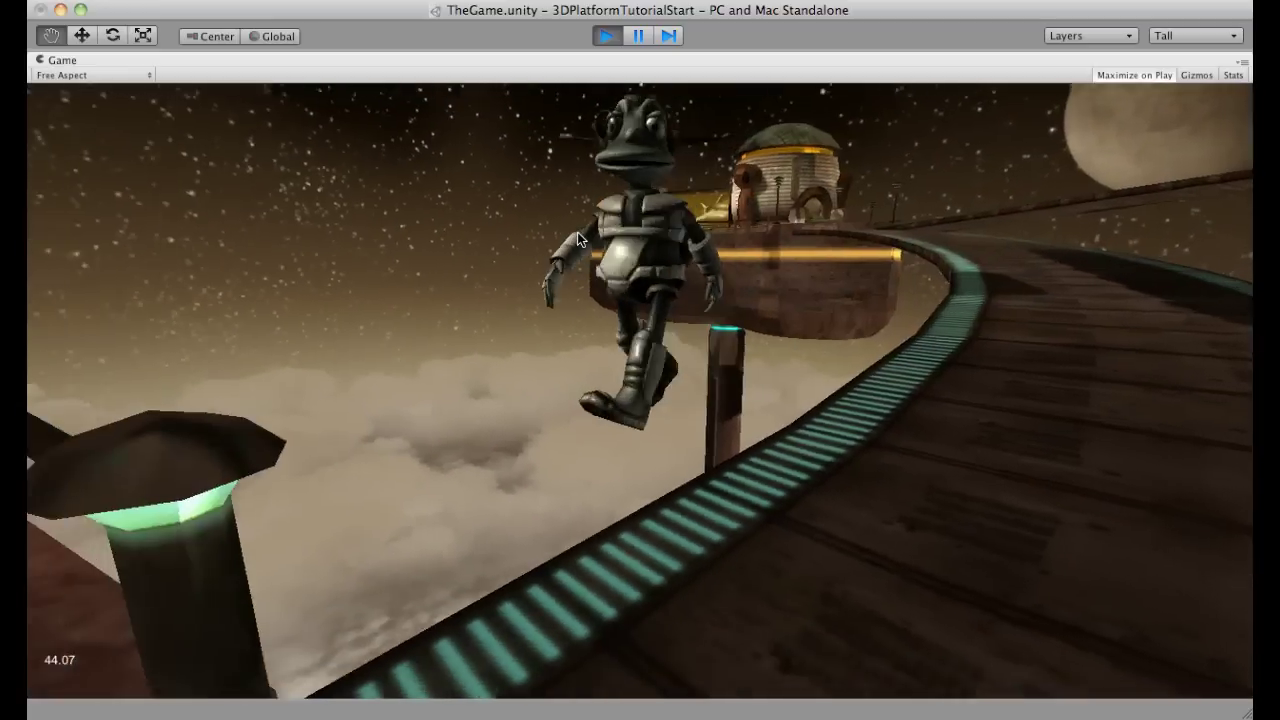
key(Left)
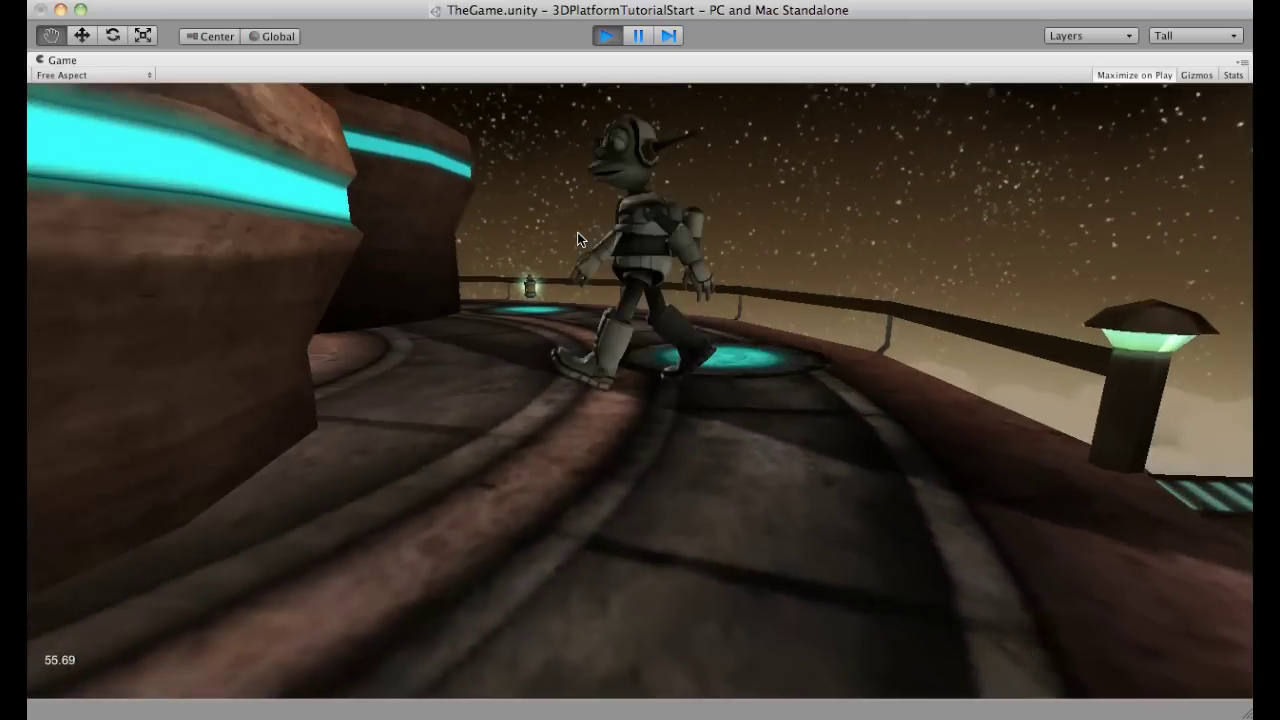
key(Right)
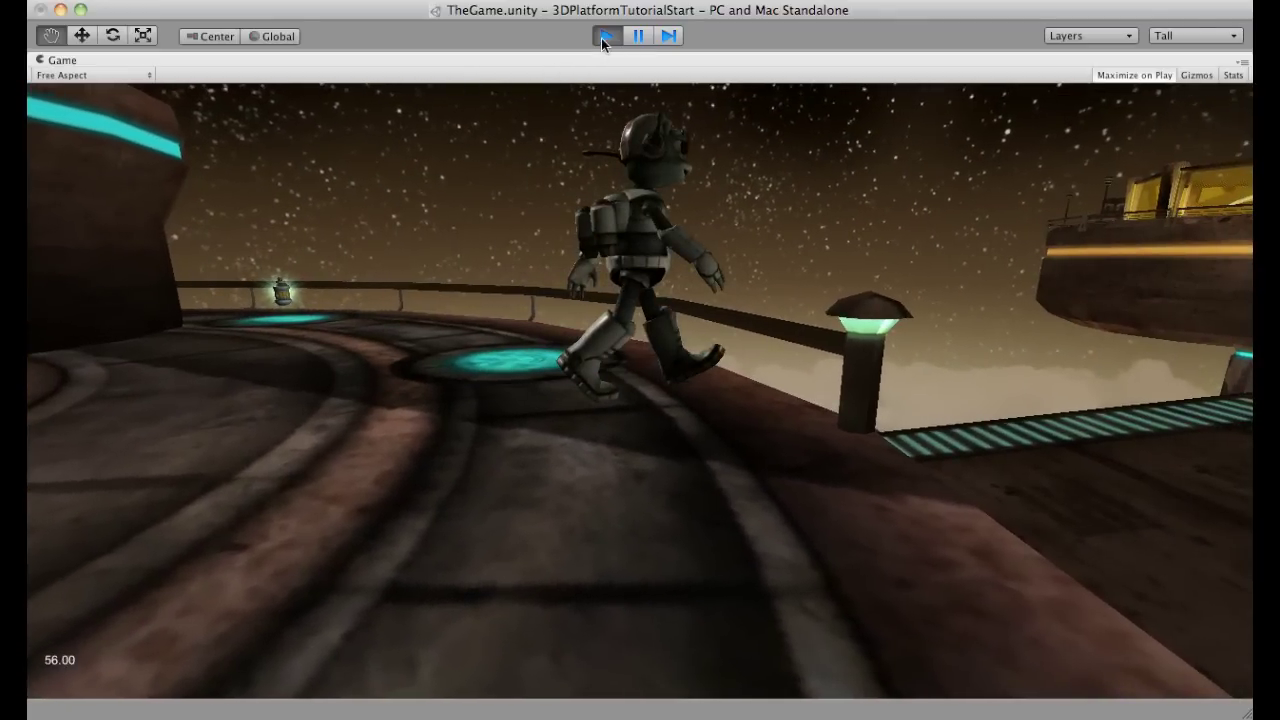
click(602, 39)
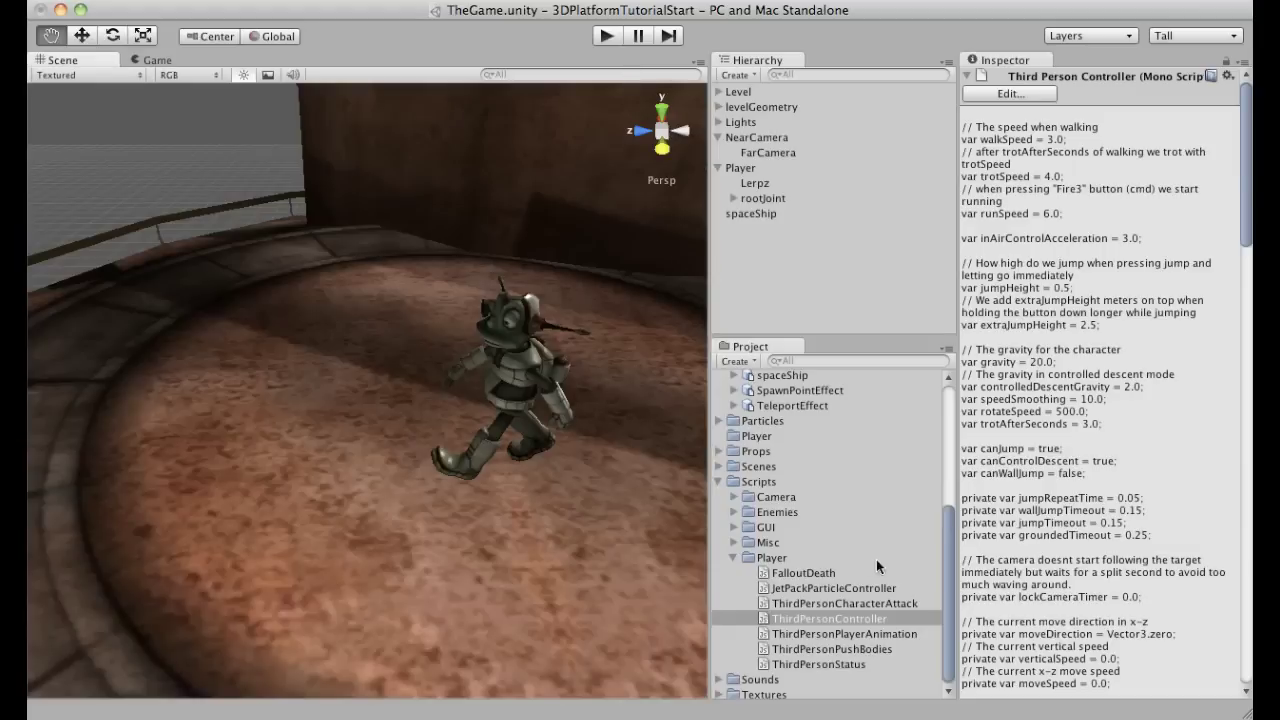
Open the ThirdPersonPlayerAnimation script from the Scripts > Player folder for preview and read through its Start, Update and jump animation code
drag(946, 559, 945, 578)
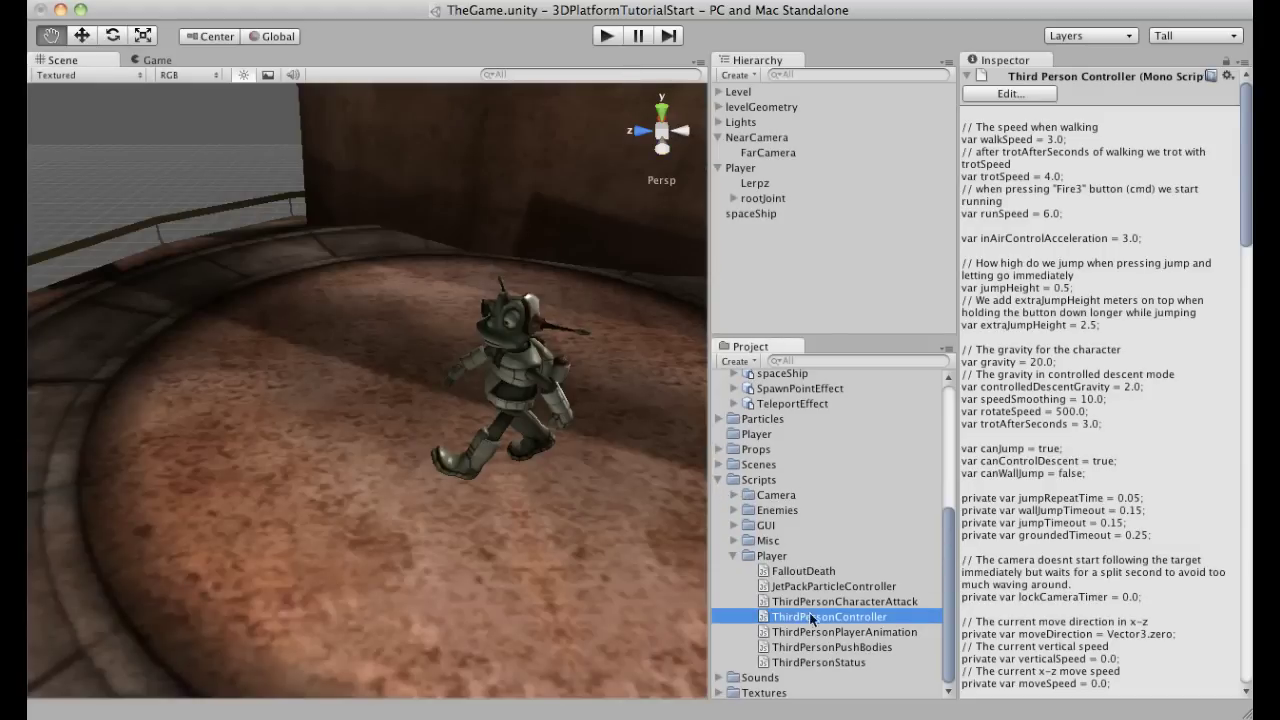
click(843, 632)
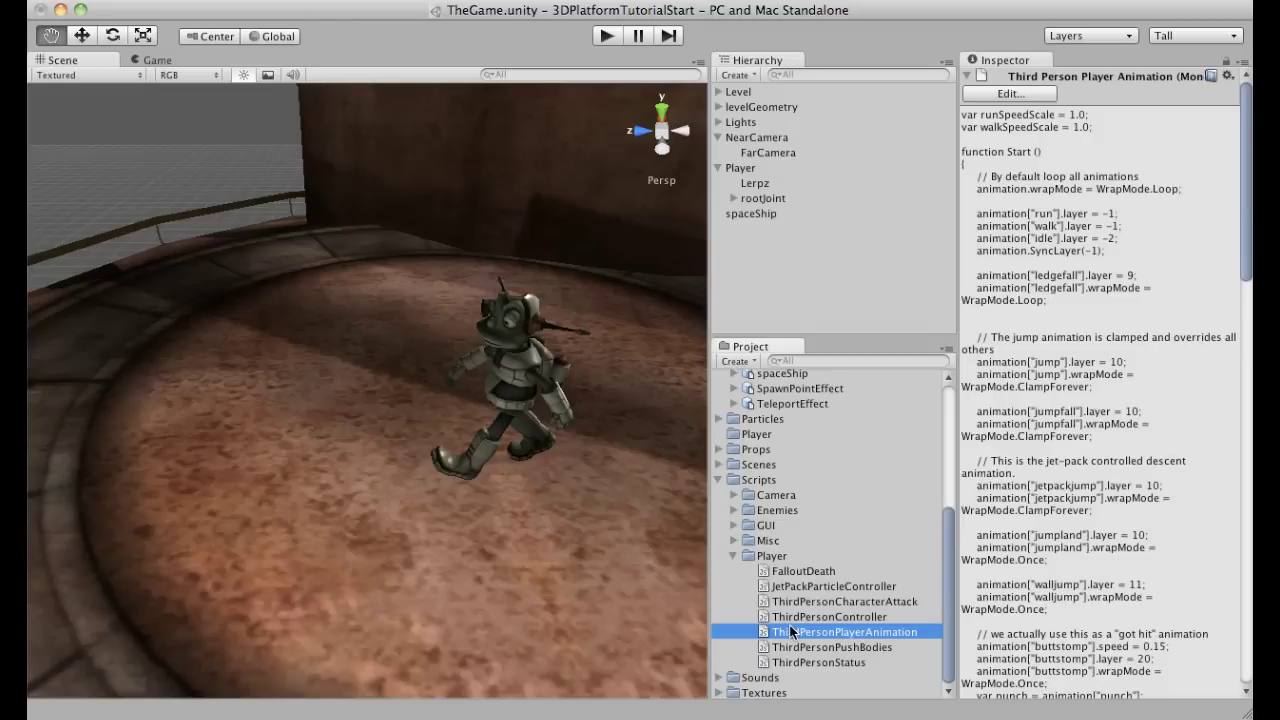
drag(1249, 180, 1249, 137)
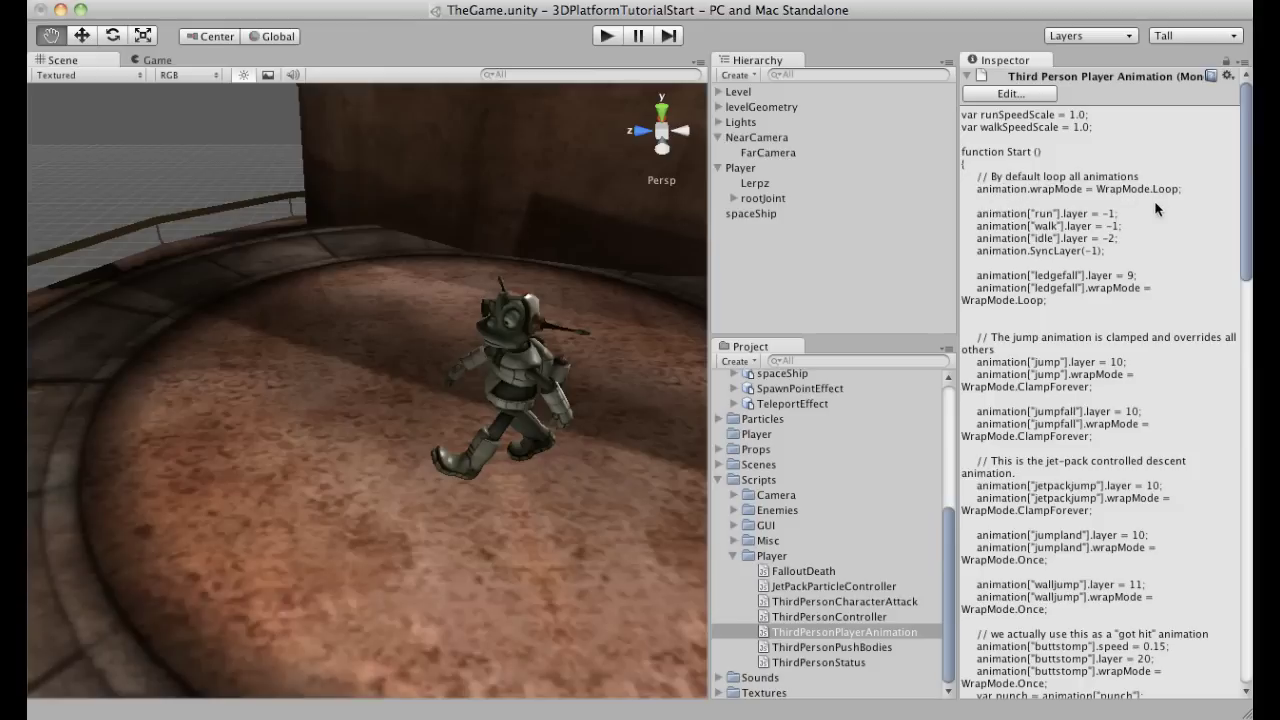
scroll(1124, 234, down, 8)
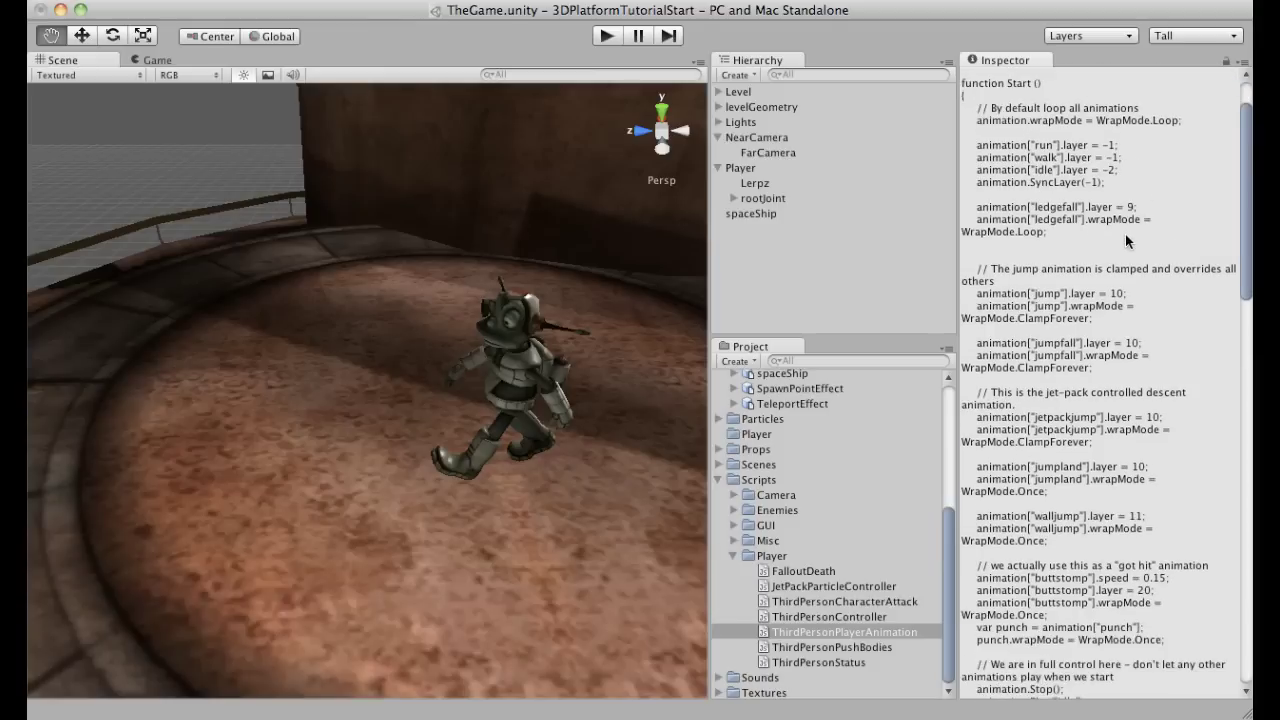
scroll(1111, 238, up, 6)
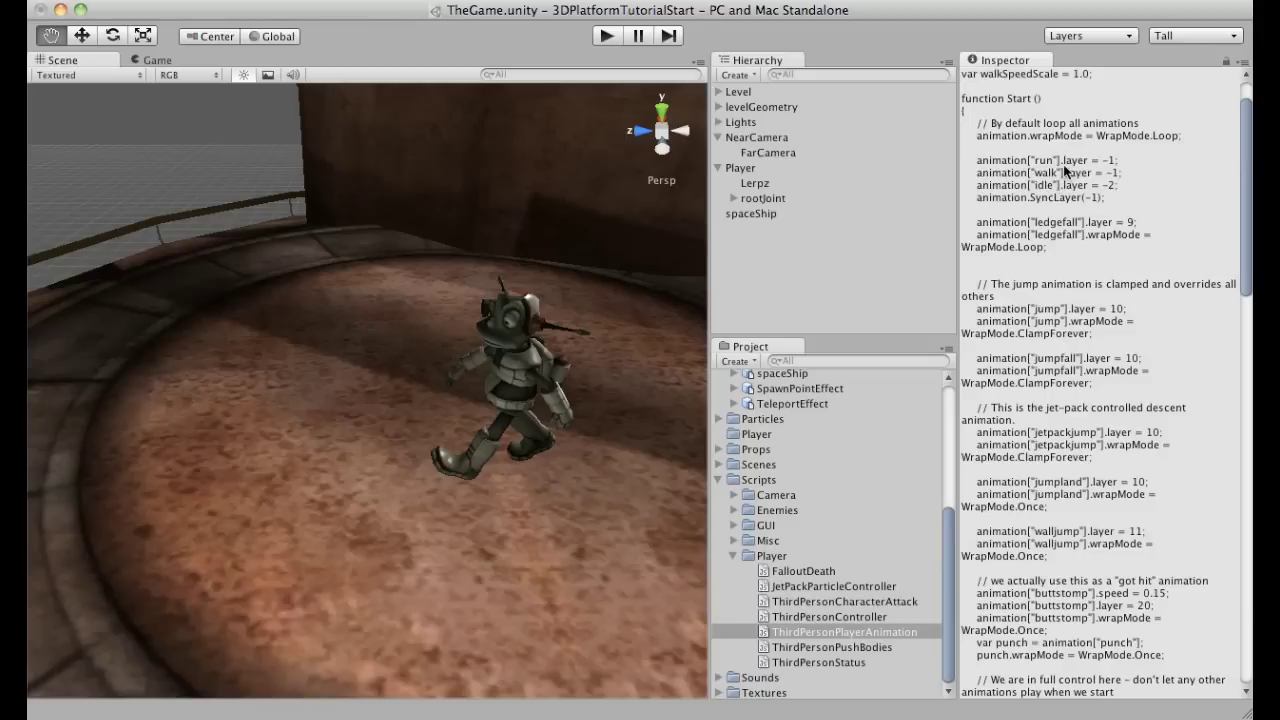
scroll(1064, 218, down, 2)
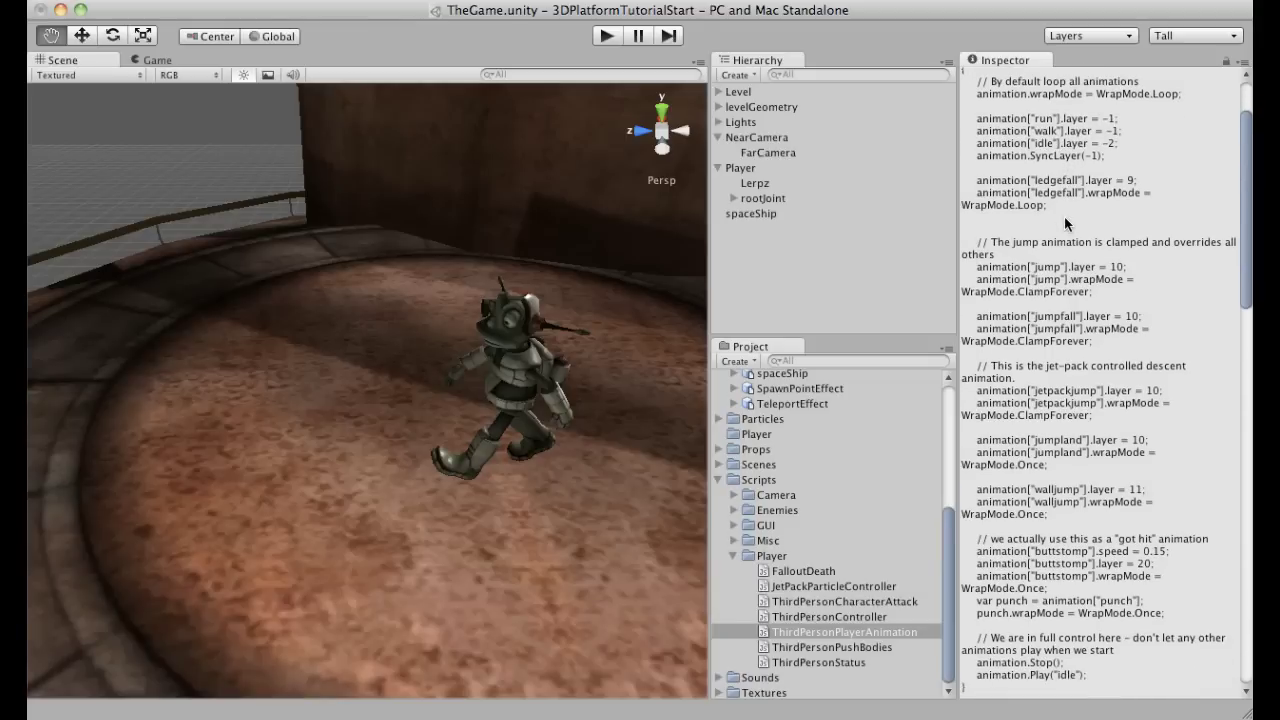
scroll(1064, 216, down, 12)
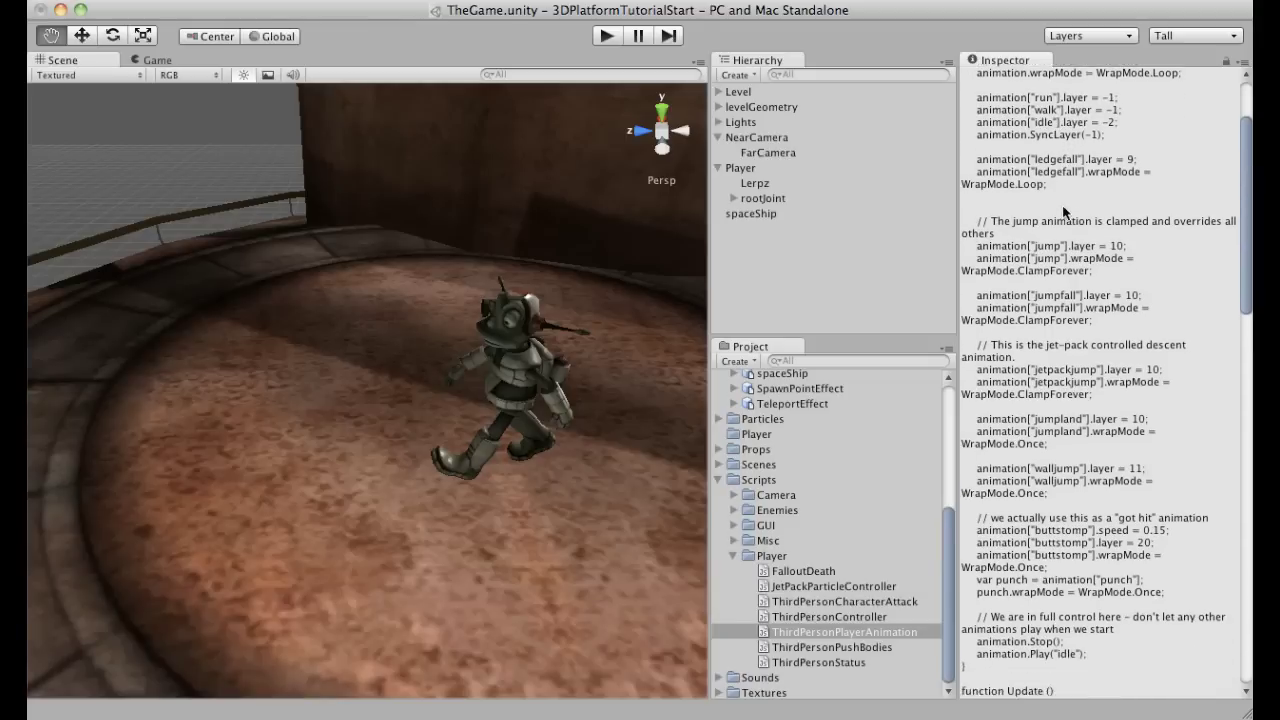
scroll(1062, 225, down, 20)
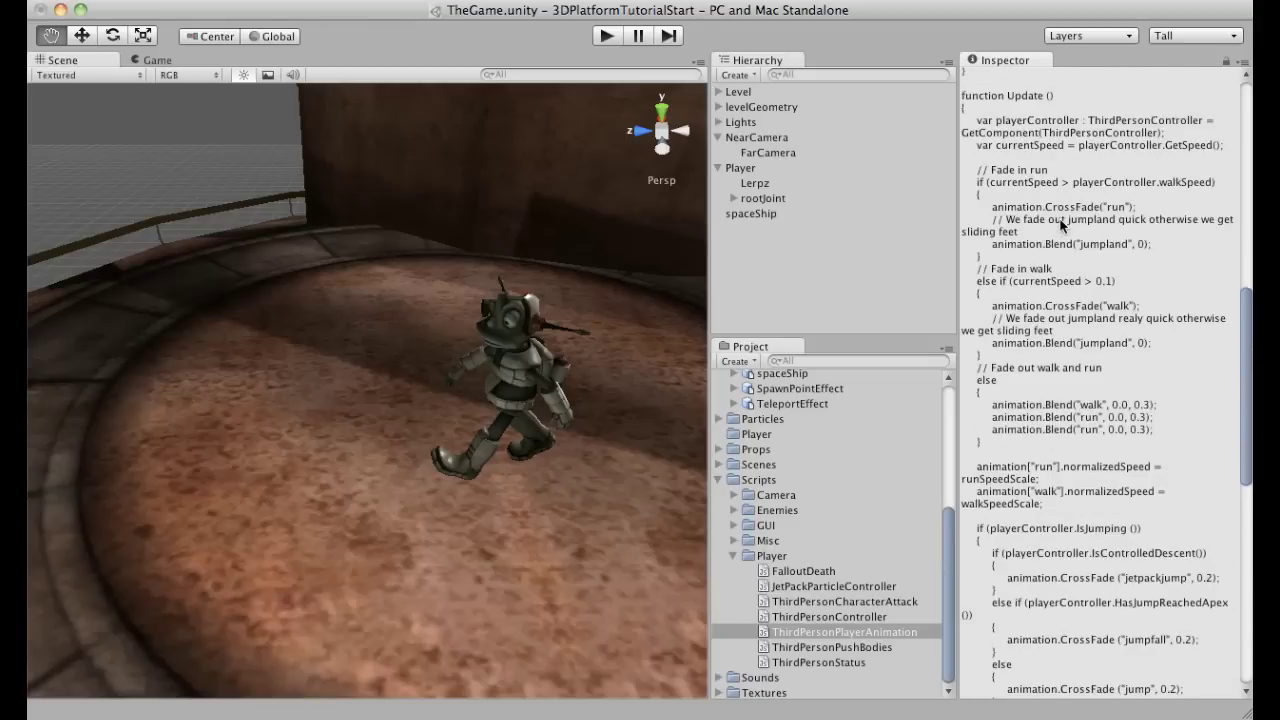
scroll(1060, 227, down, 2)
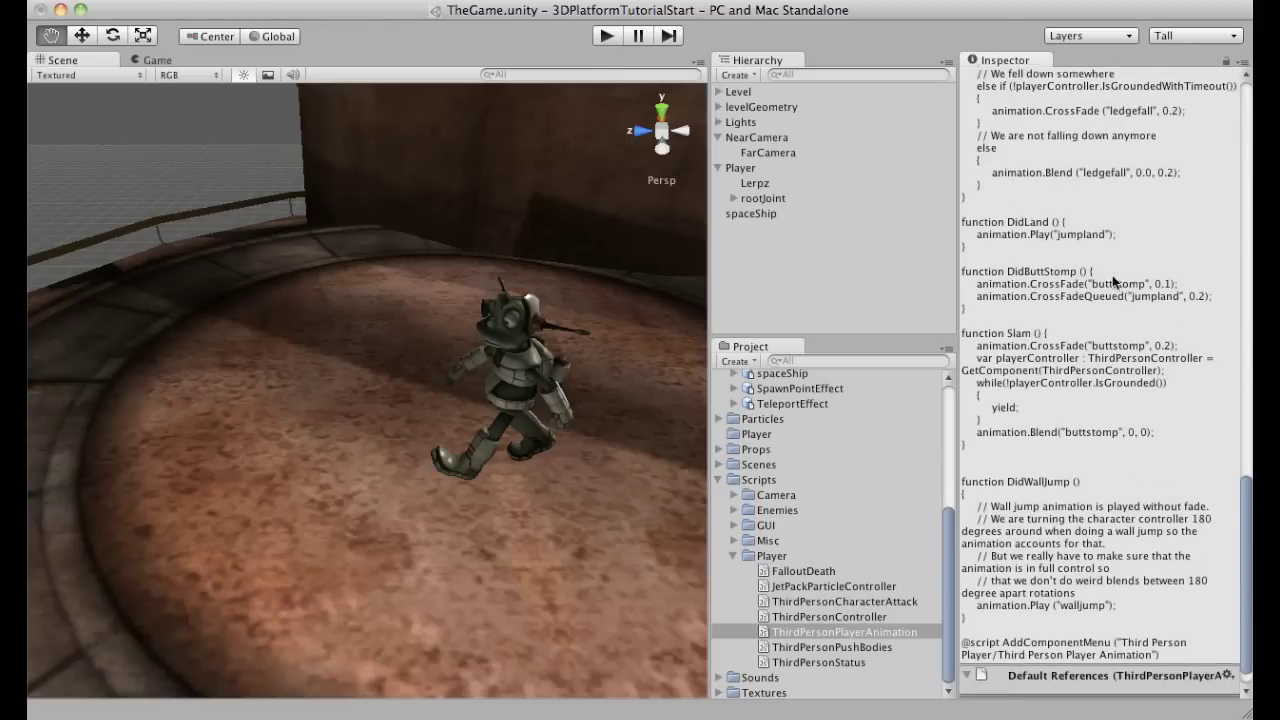
scroll(1107, 285, down, 1)
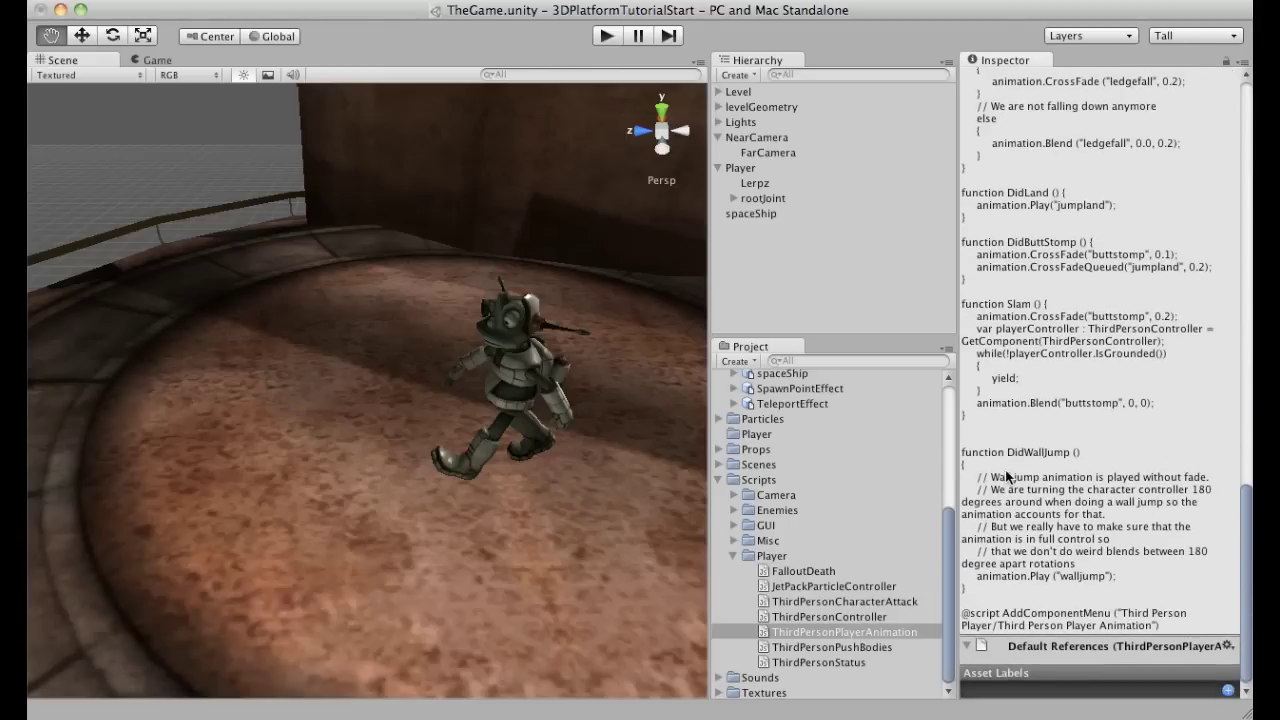
scroll(1047, 476, up, 4)
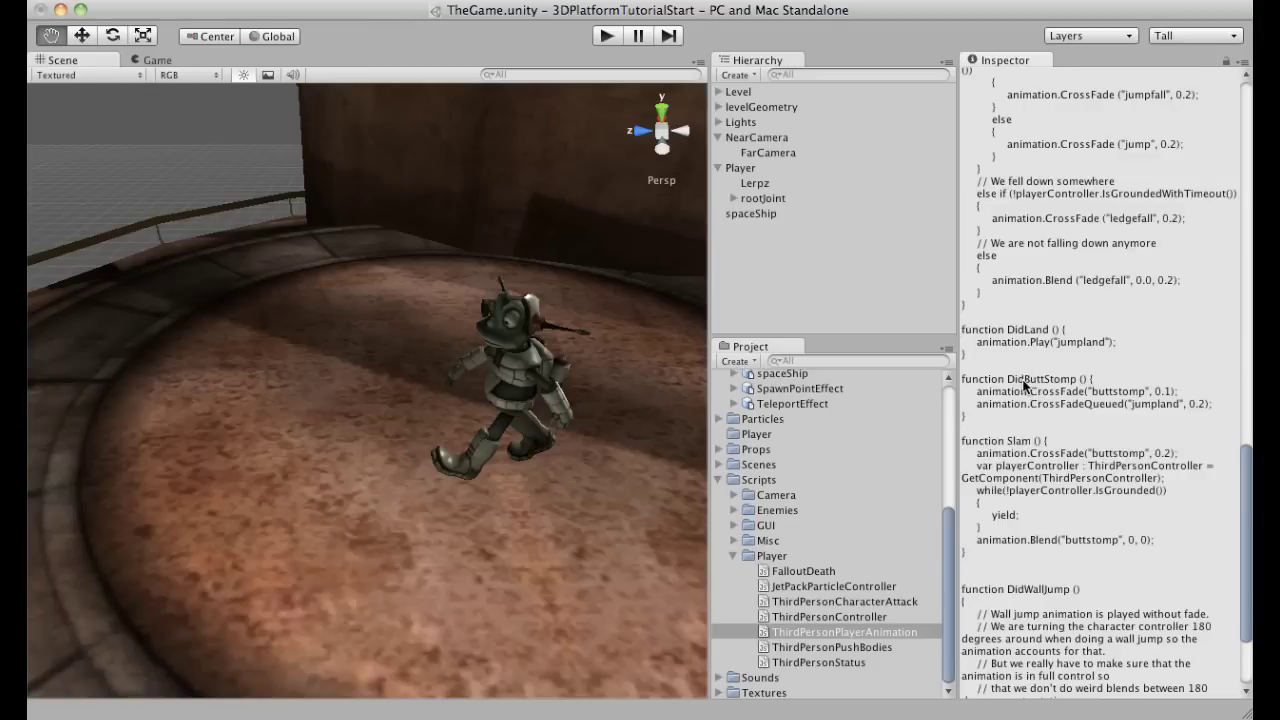
scroll(1025, 385, up, 12)
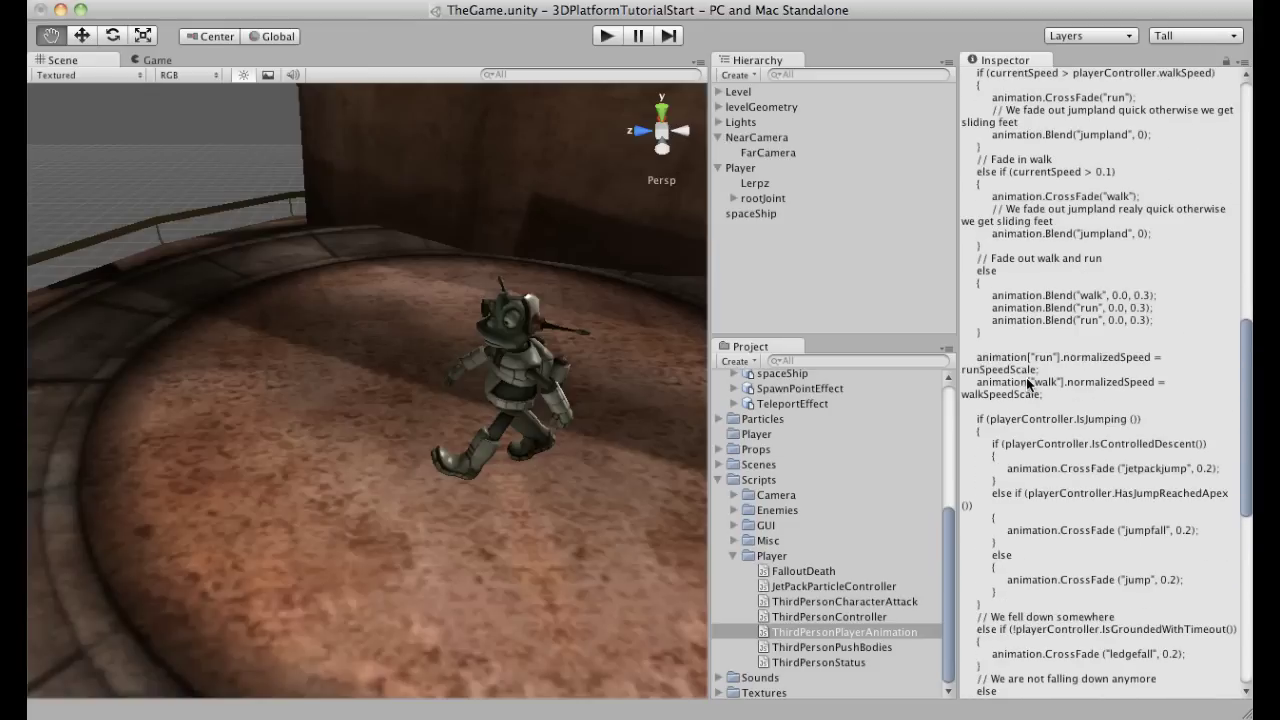
scroll(1028, 385, up, 1)
scroll(1040, 316, up, 4)
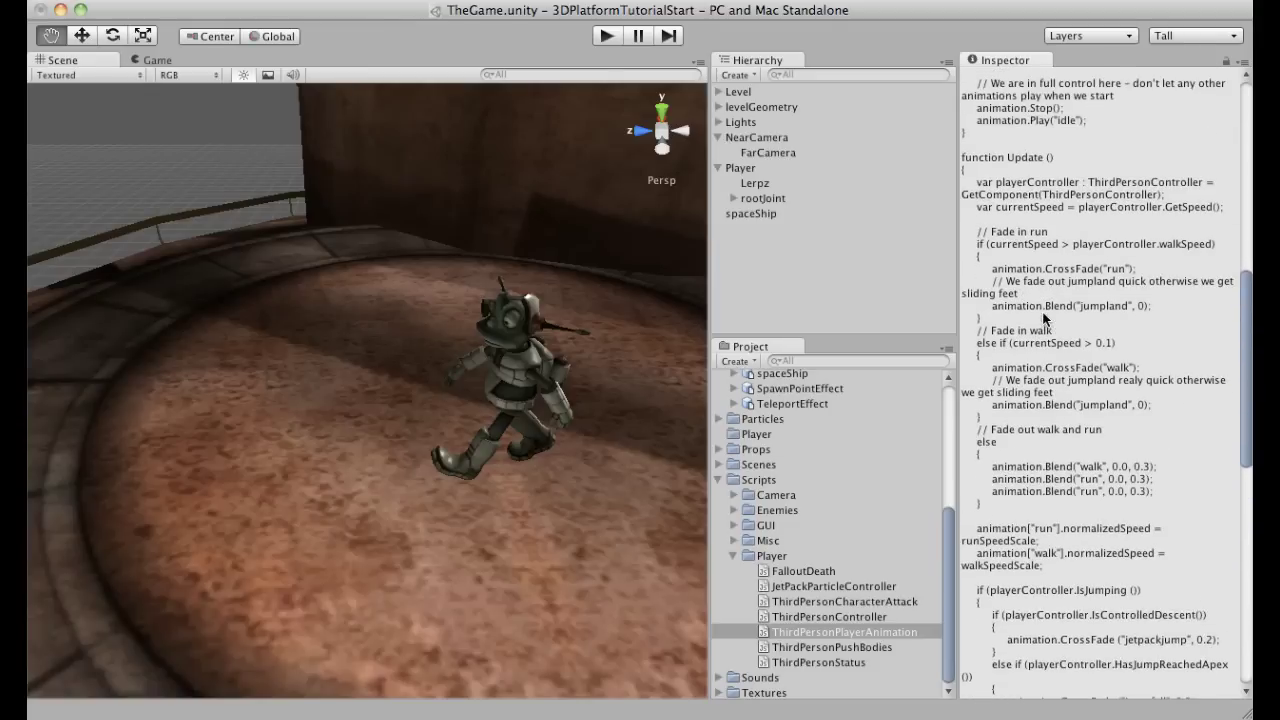
scroll(1050, 315, up, 15)
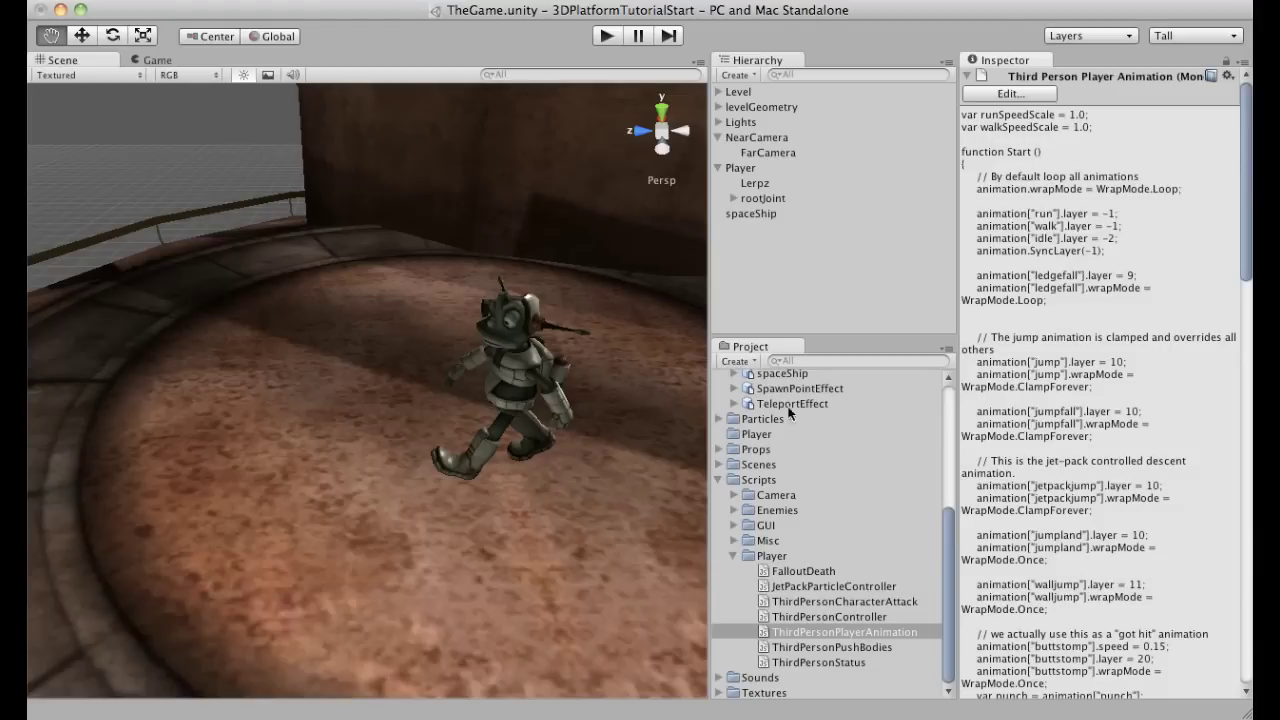
Attach the ThirdPersonPlayerAnimation script to the Player object
click(745, 168)
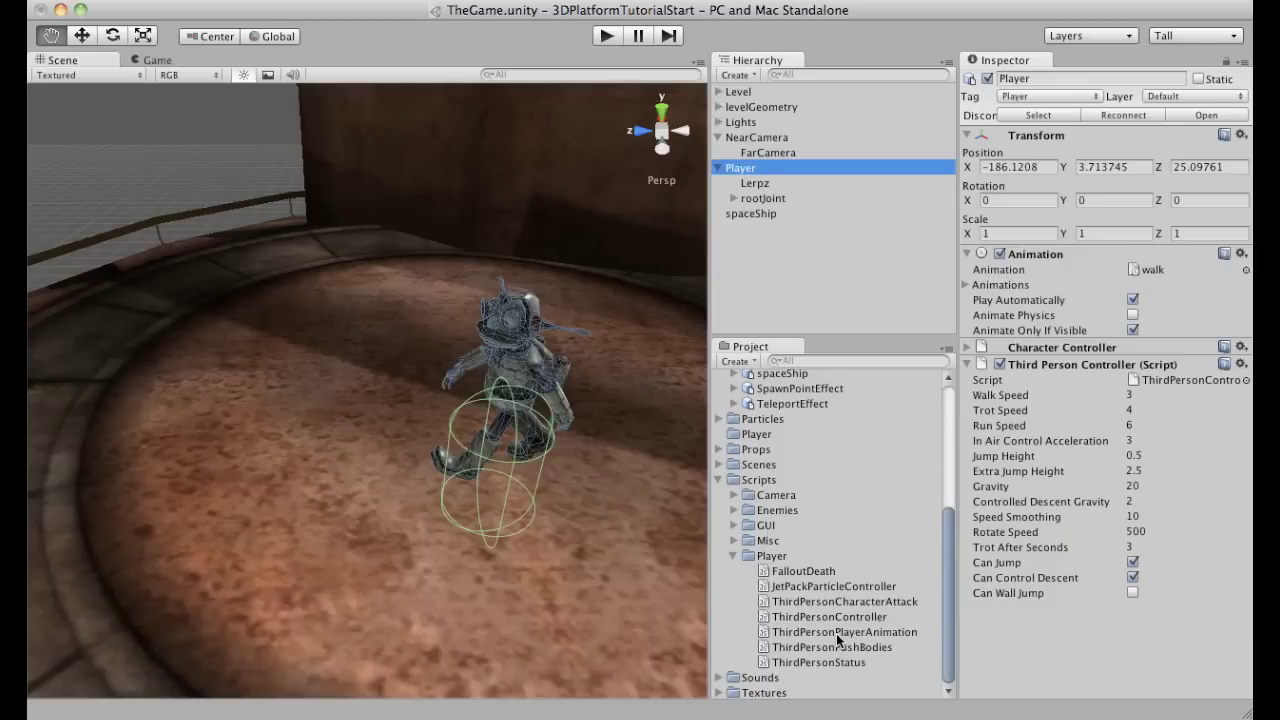
drag(836, 633, 733, 177)
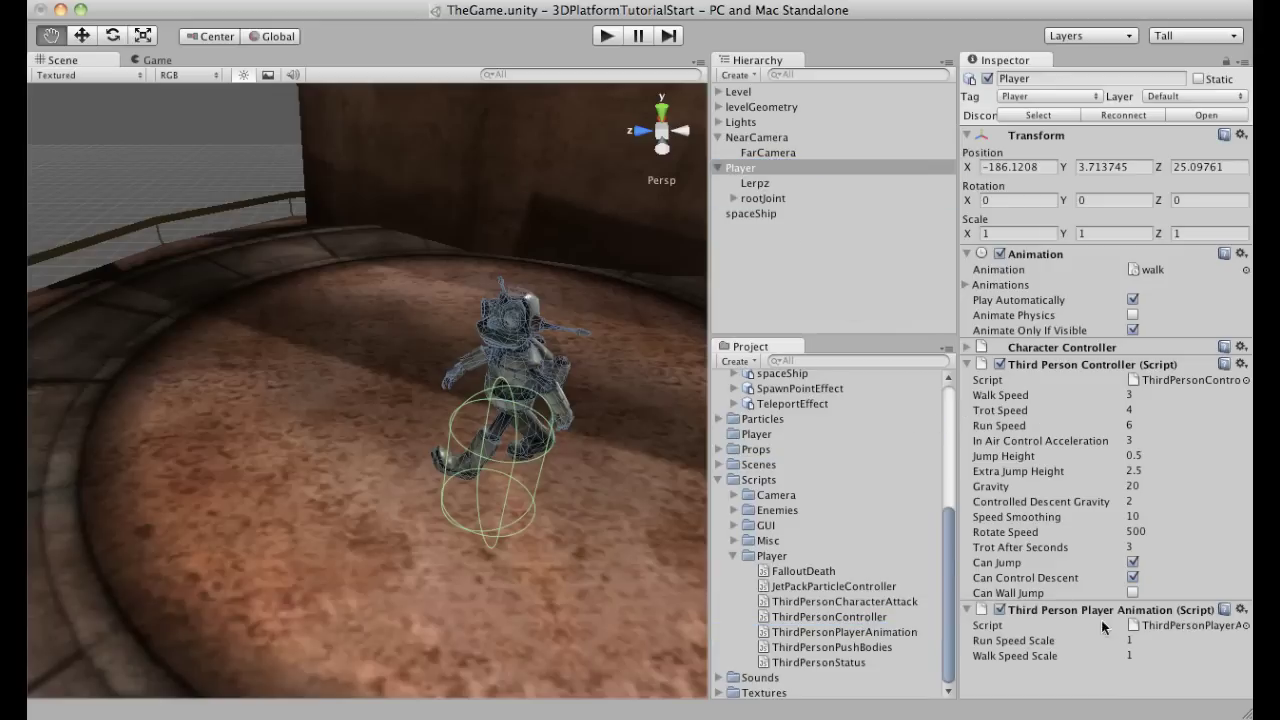
Run the game and move the character around the platform, walking, running, turning and jumping to test the animations
click(607, 37)
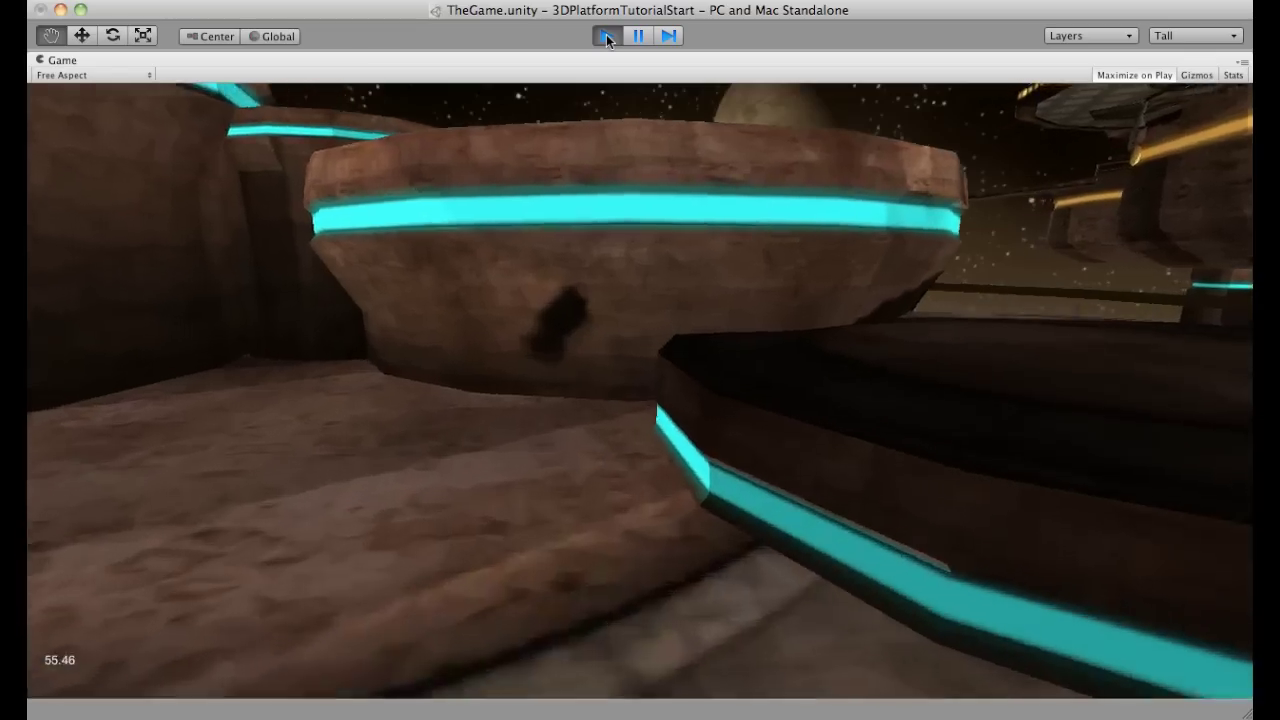
key(w)
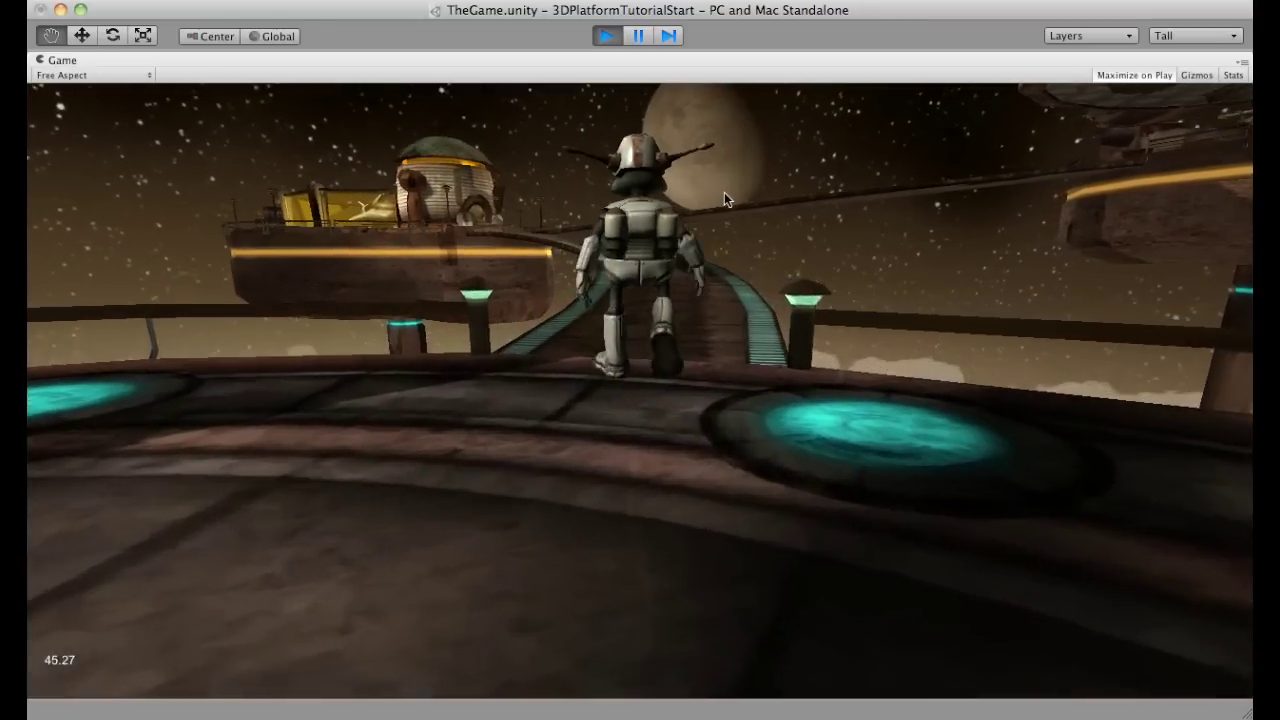
key(d)
key(space)
key(d)
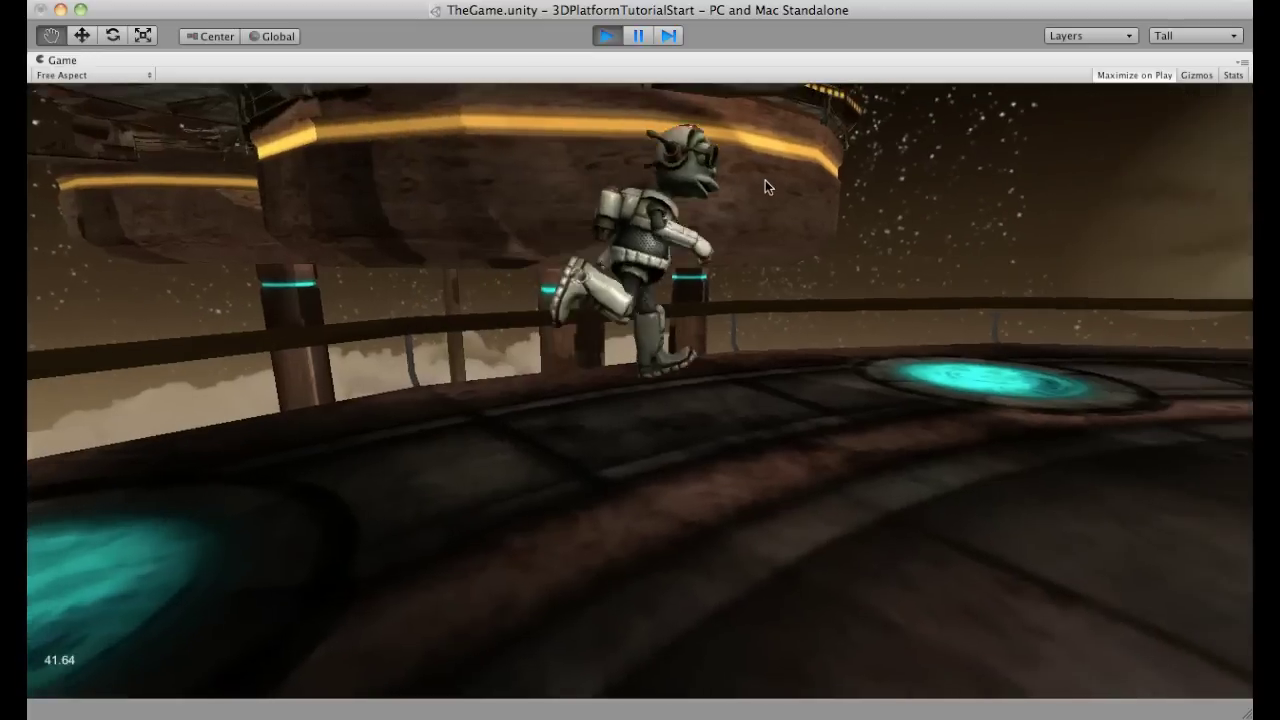
key(a)
key(s)
key(w)
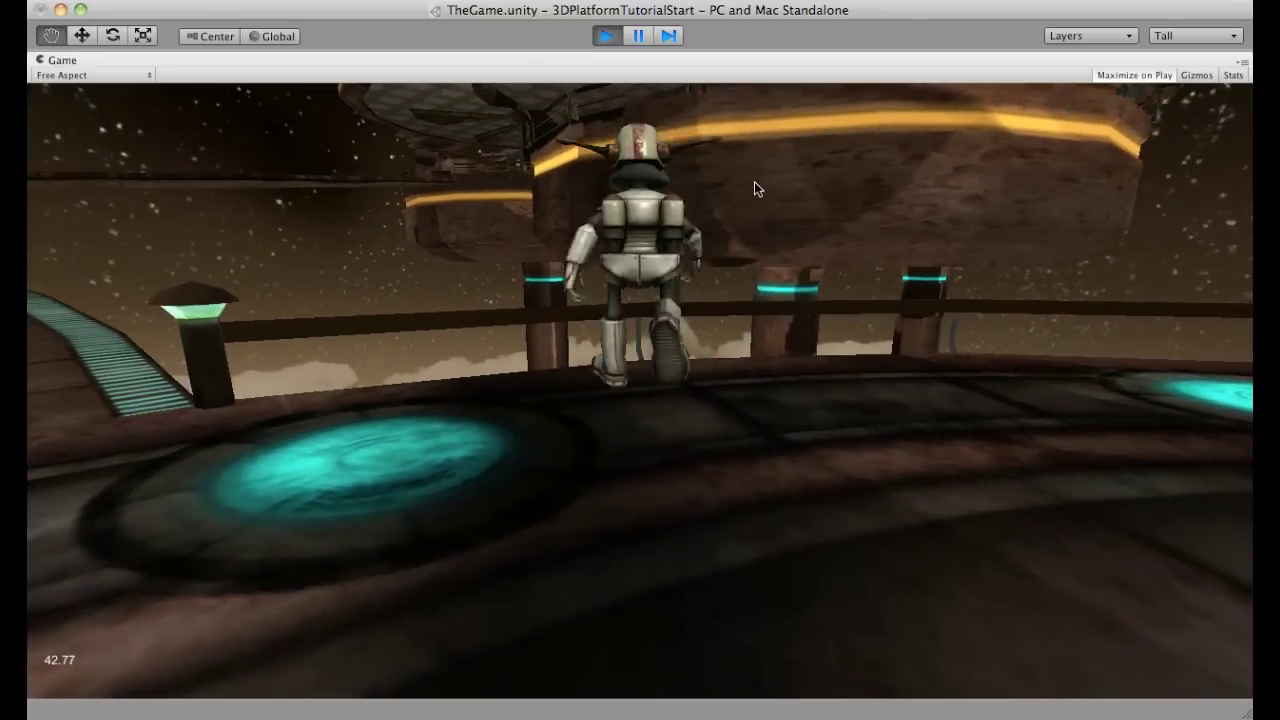
key(a)
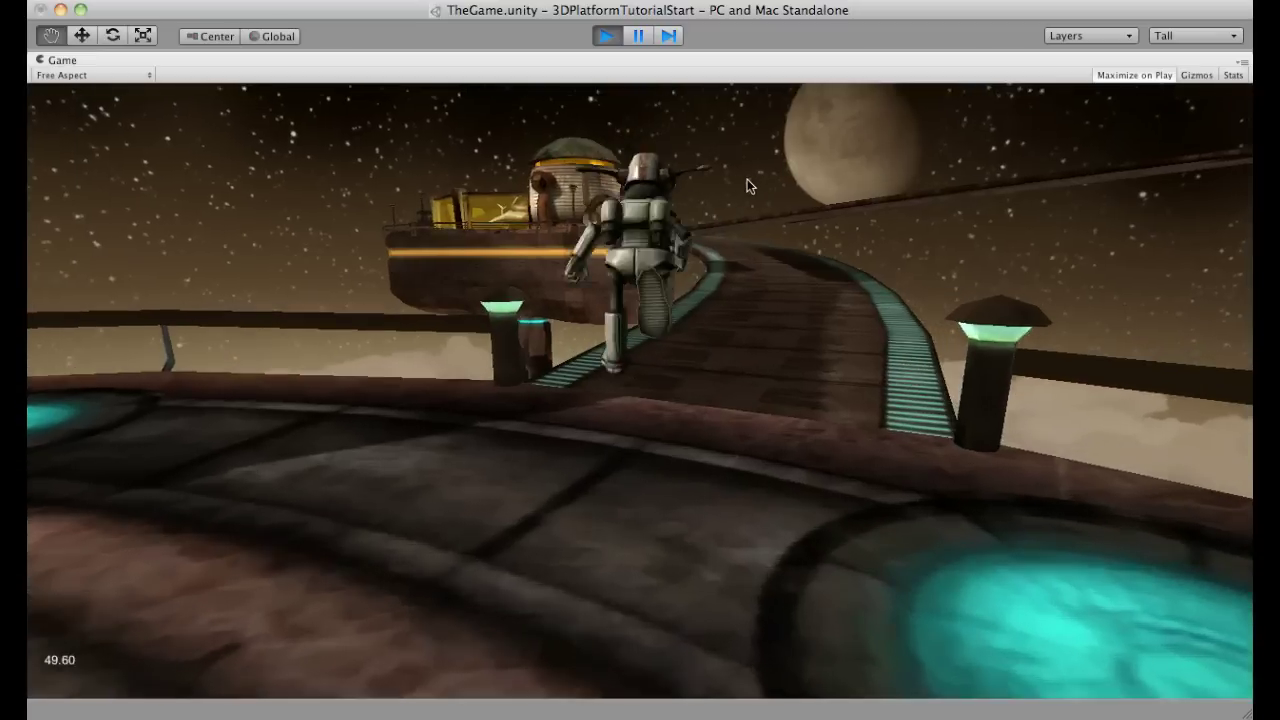
key(Down)
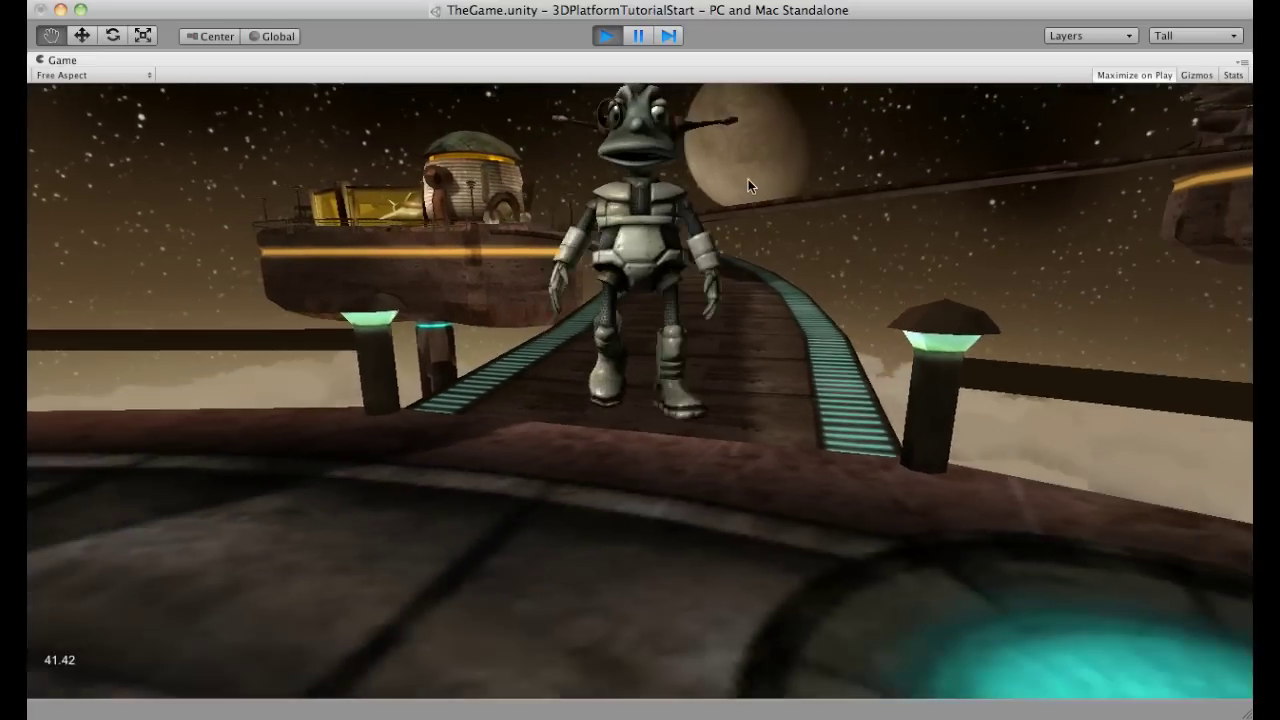
key(Left)
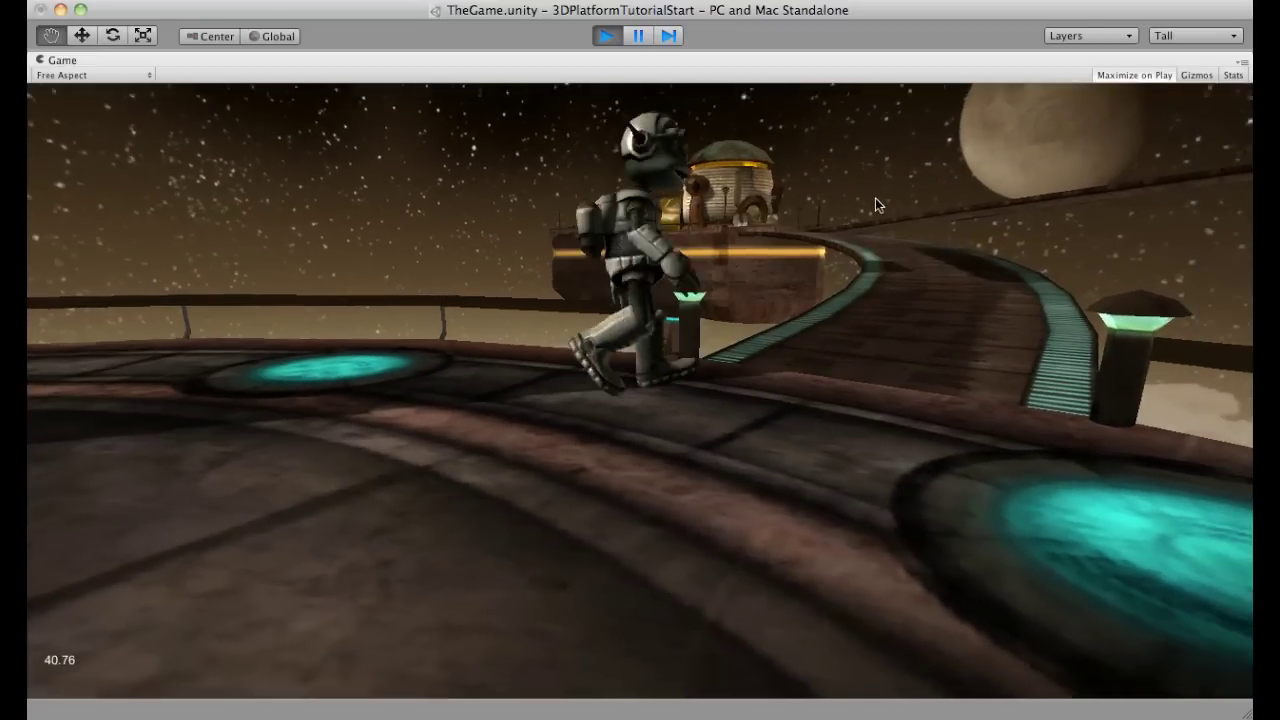
key(Down)
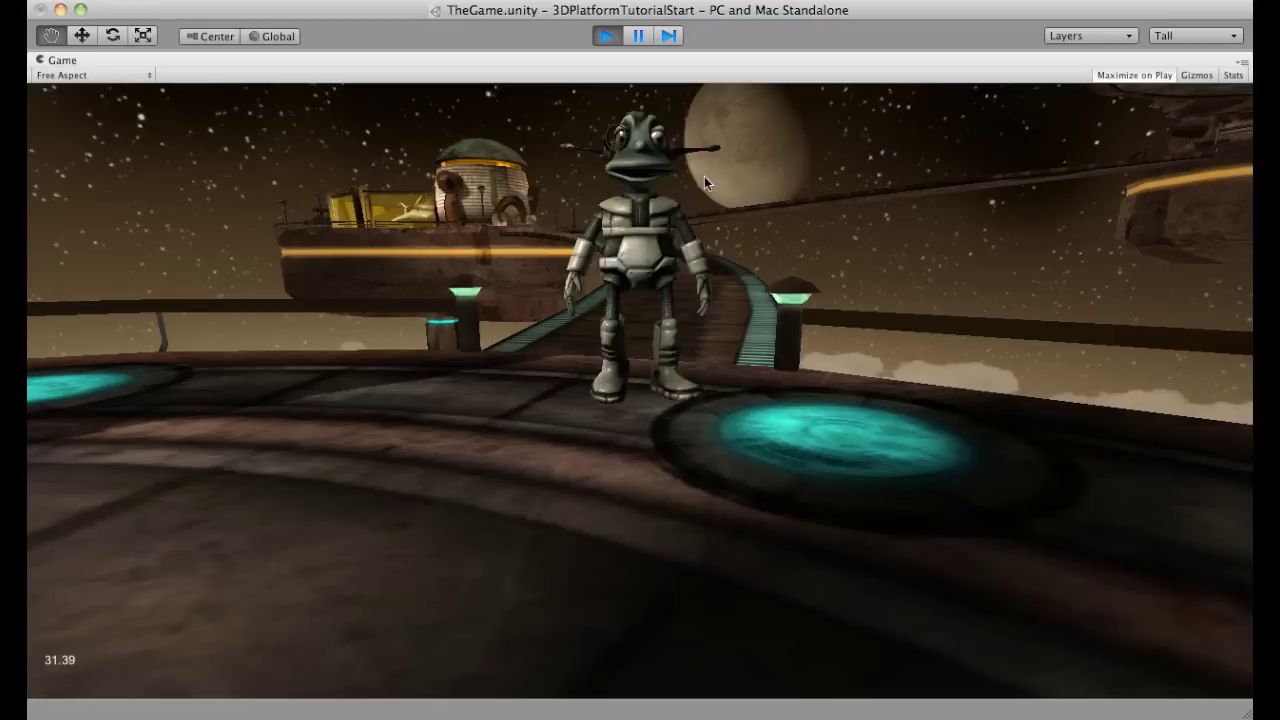
key(Down)
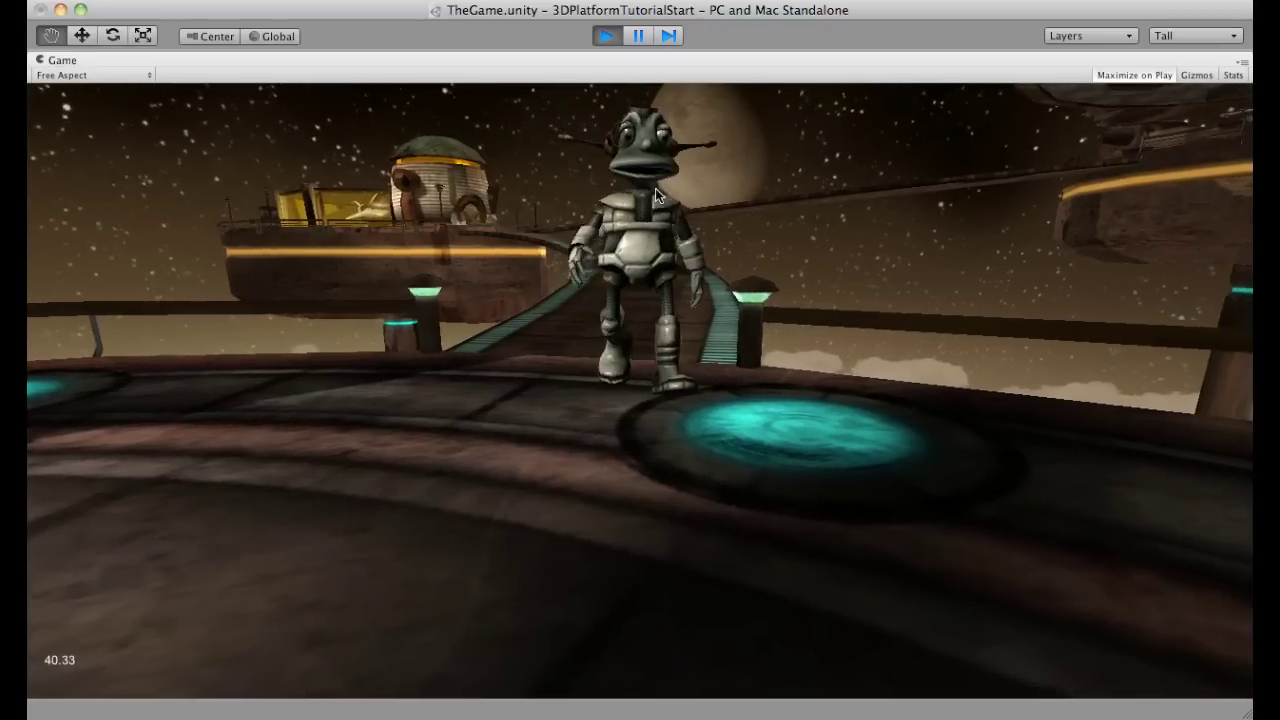
key(Left)
key(Right)
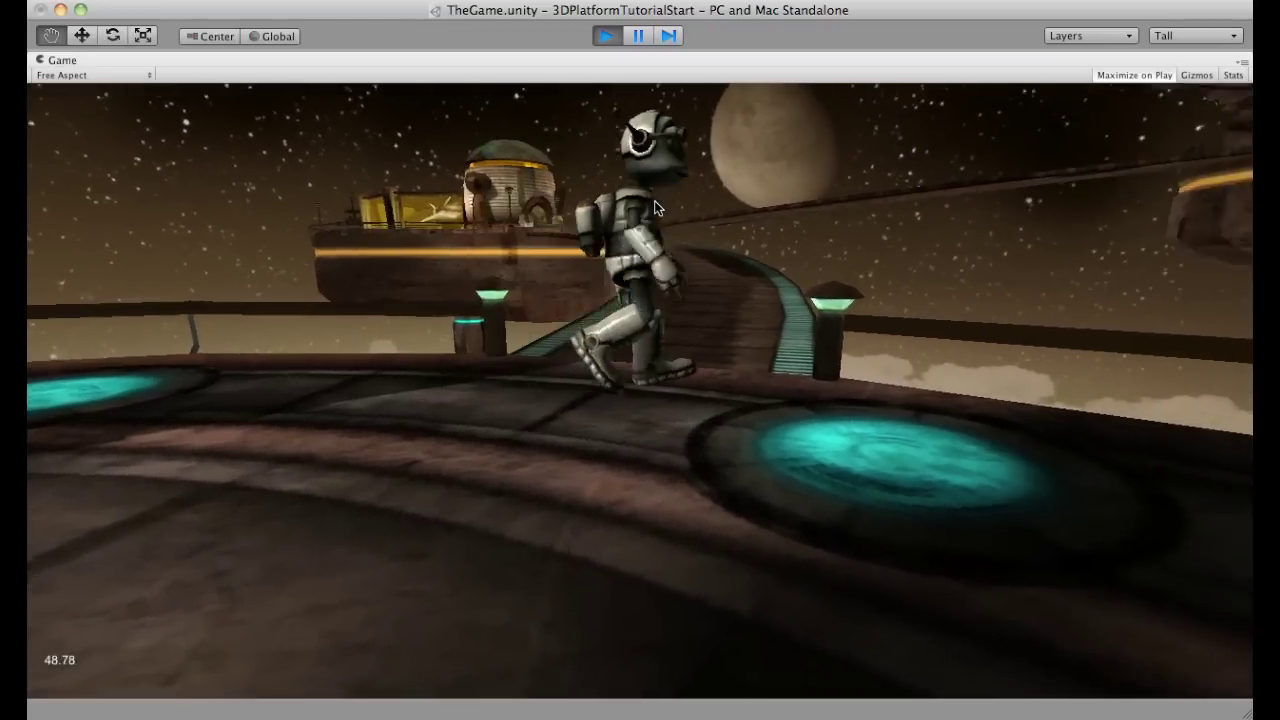
key(Down)
key(Left)
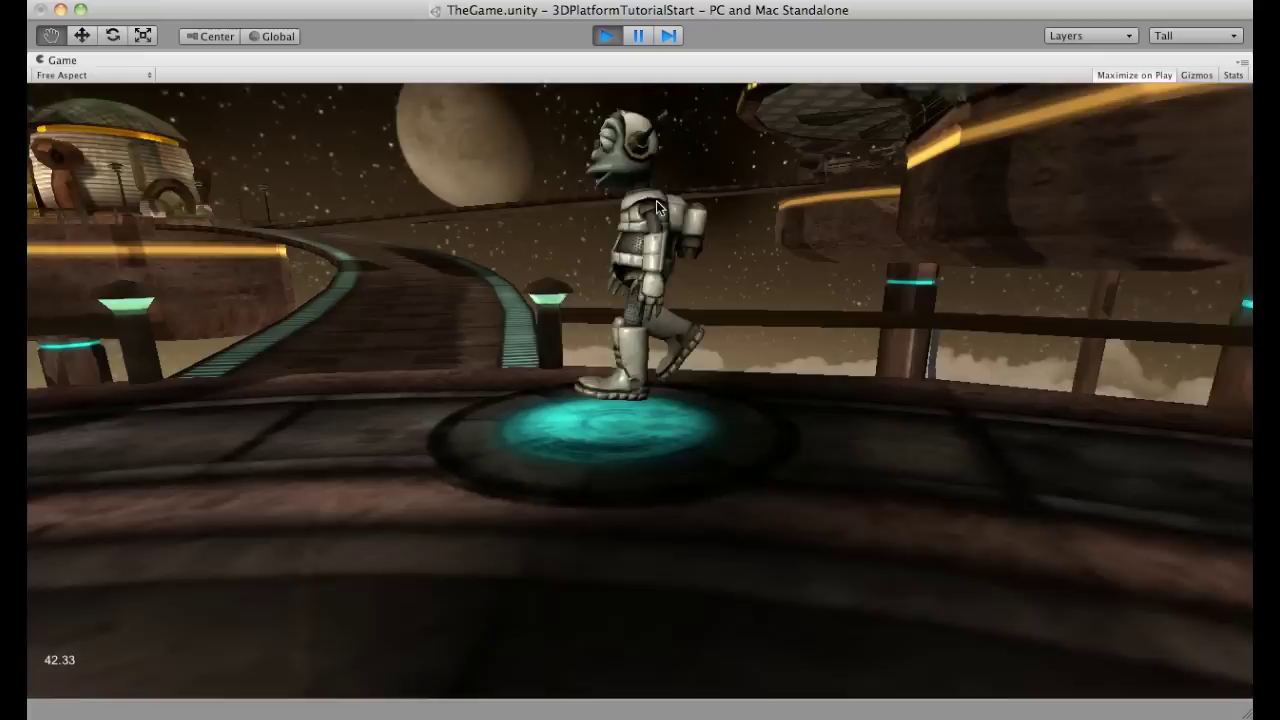
key(space)
key(Left)
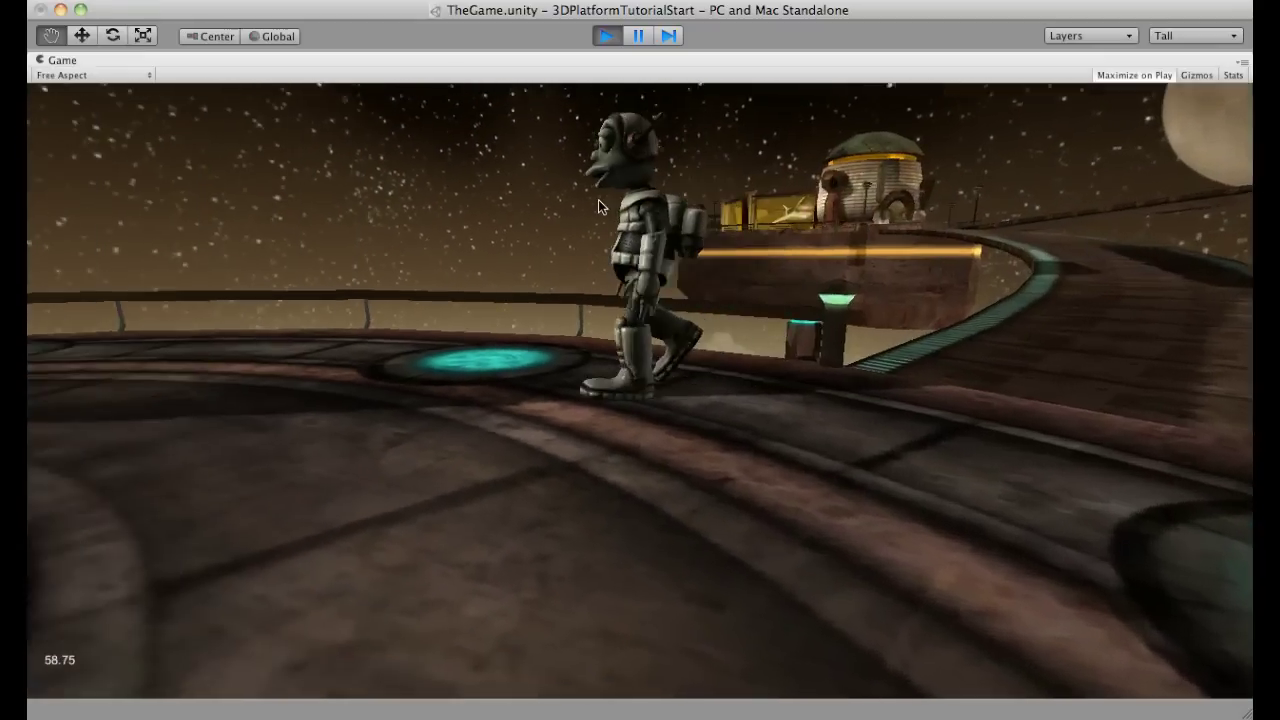
key(Up)
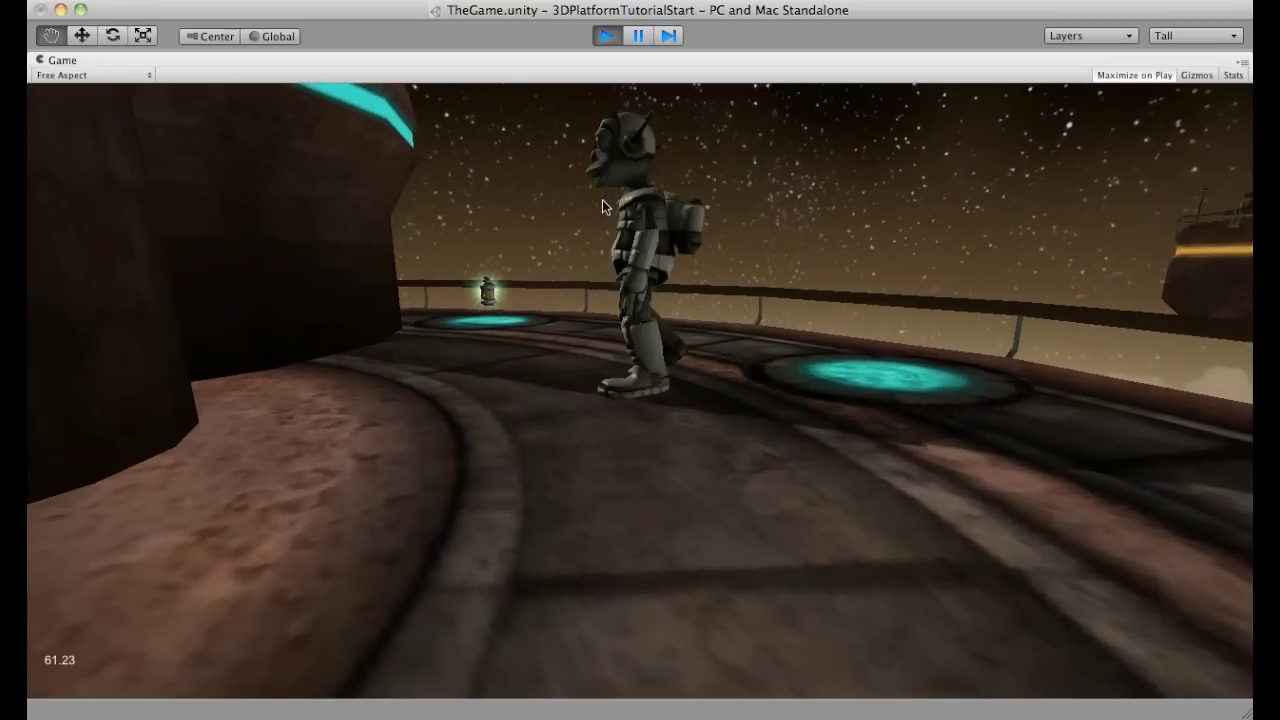
key(space)
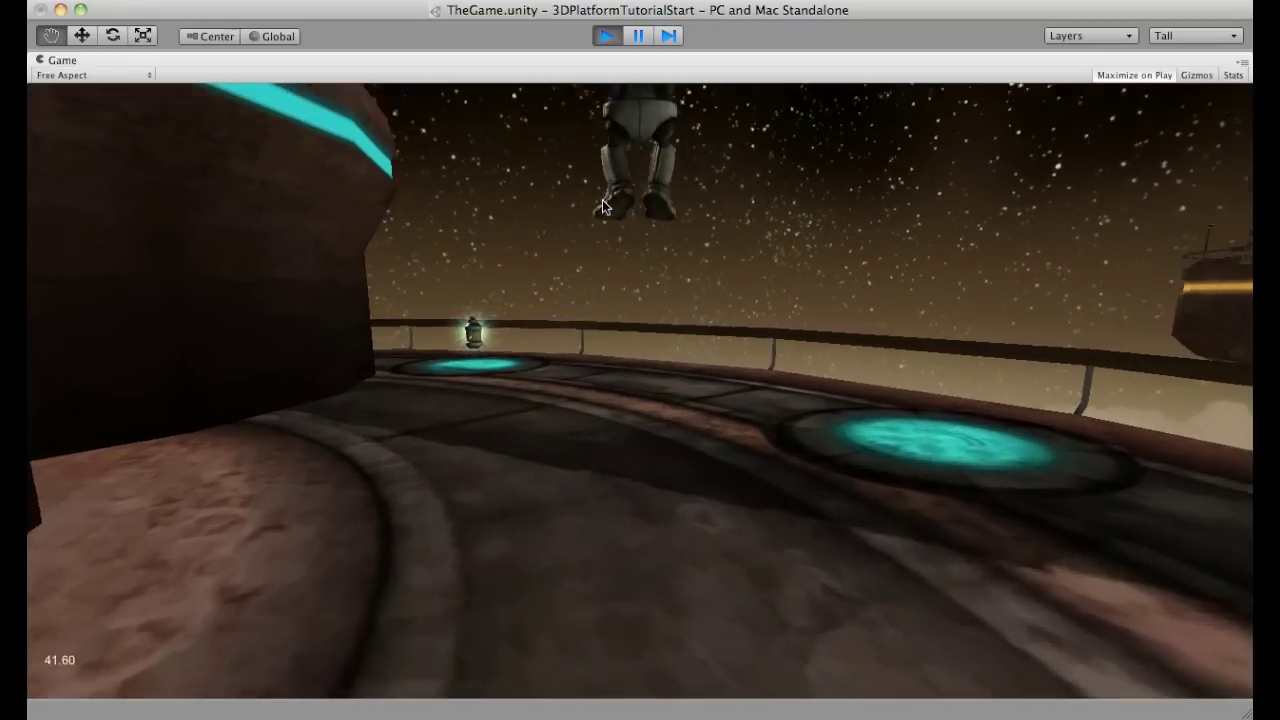
key(Right)
key(Right)
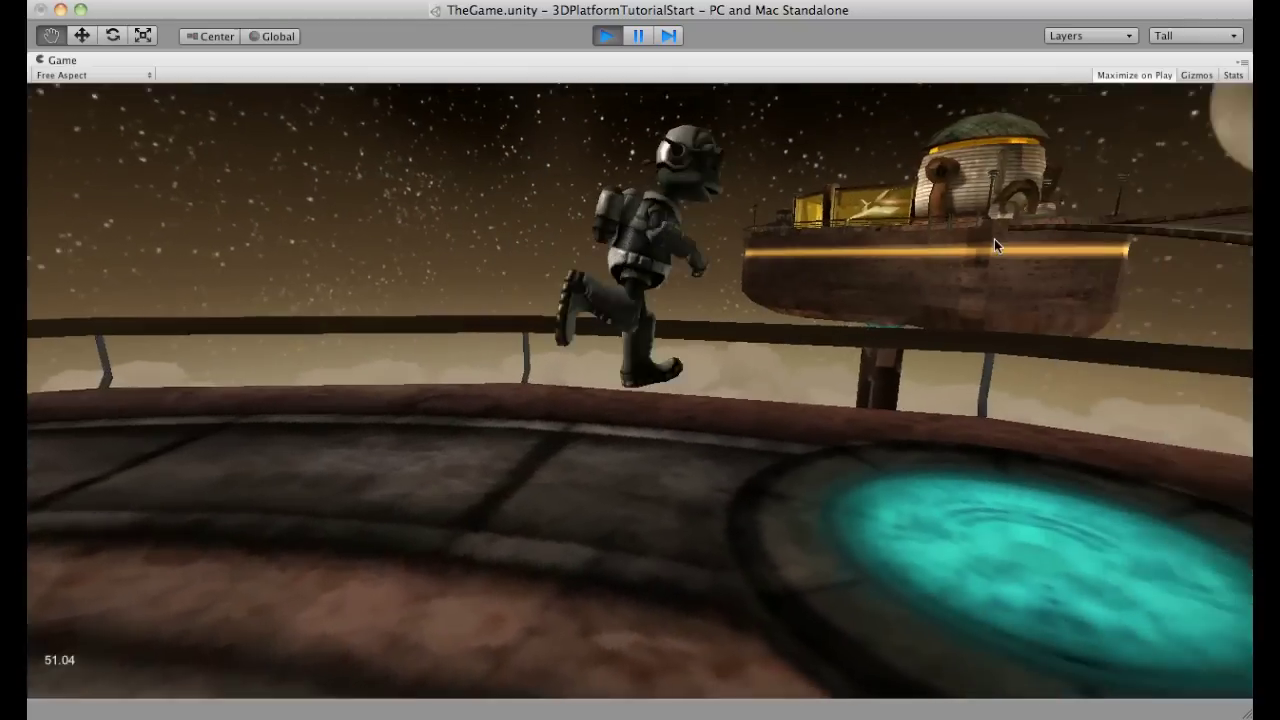
key(Right)
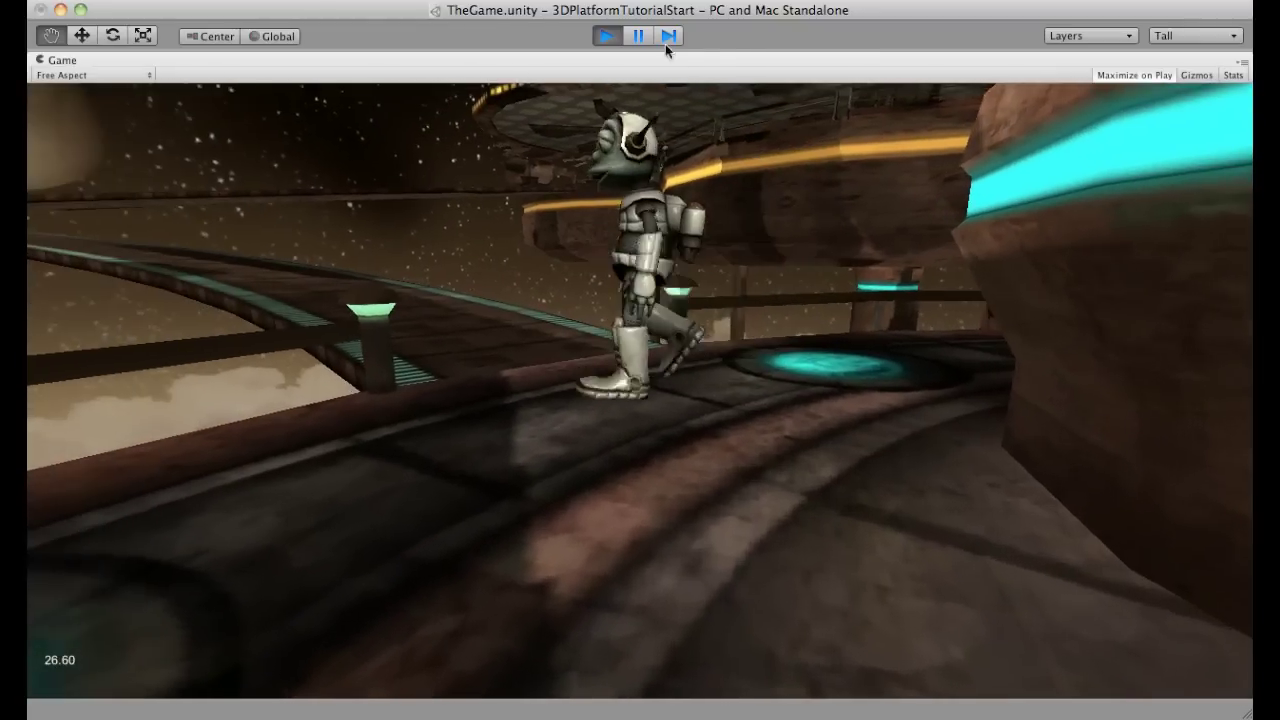
Pause the running game and set the Player's Walk Speed in the Third Person Controller script to 10
click(640, 36)
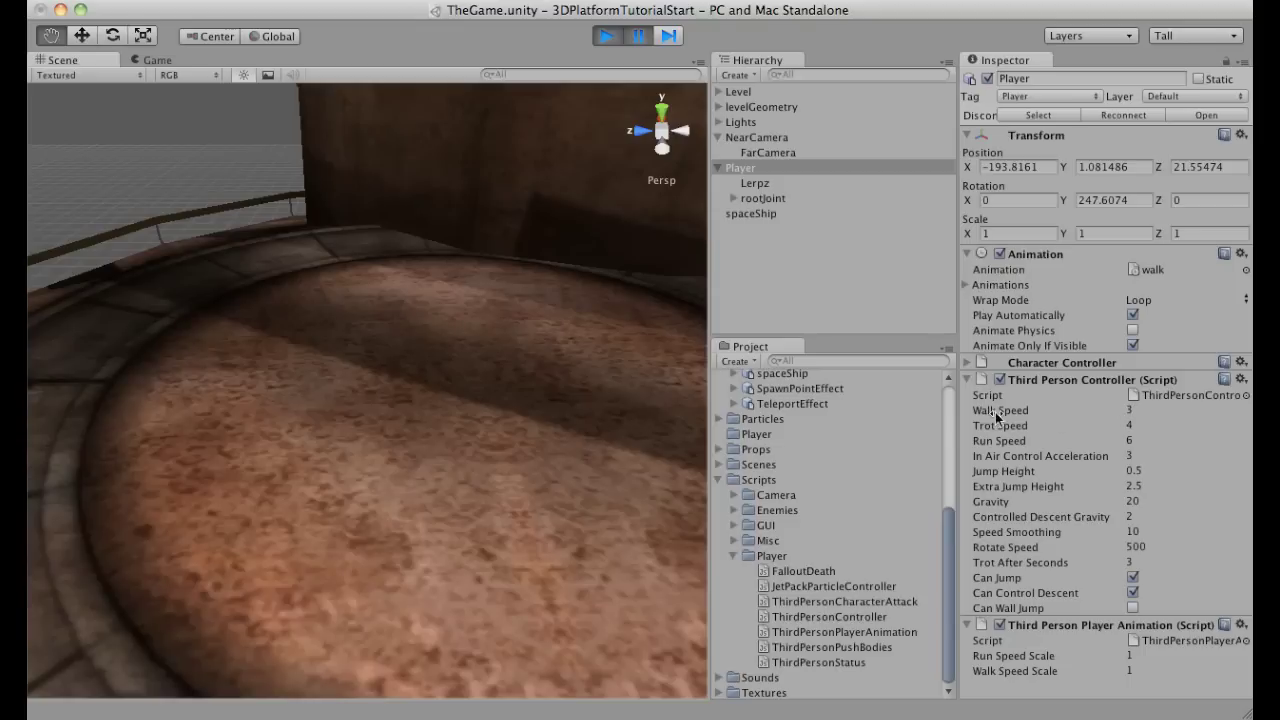
click(1046, 411)
click(1133, 411)
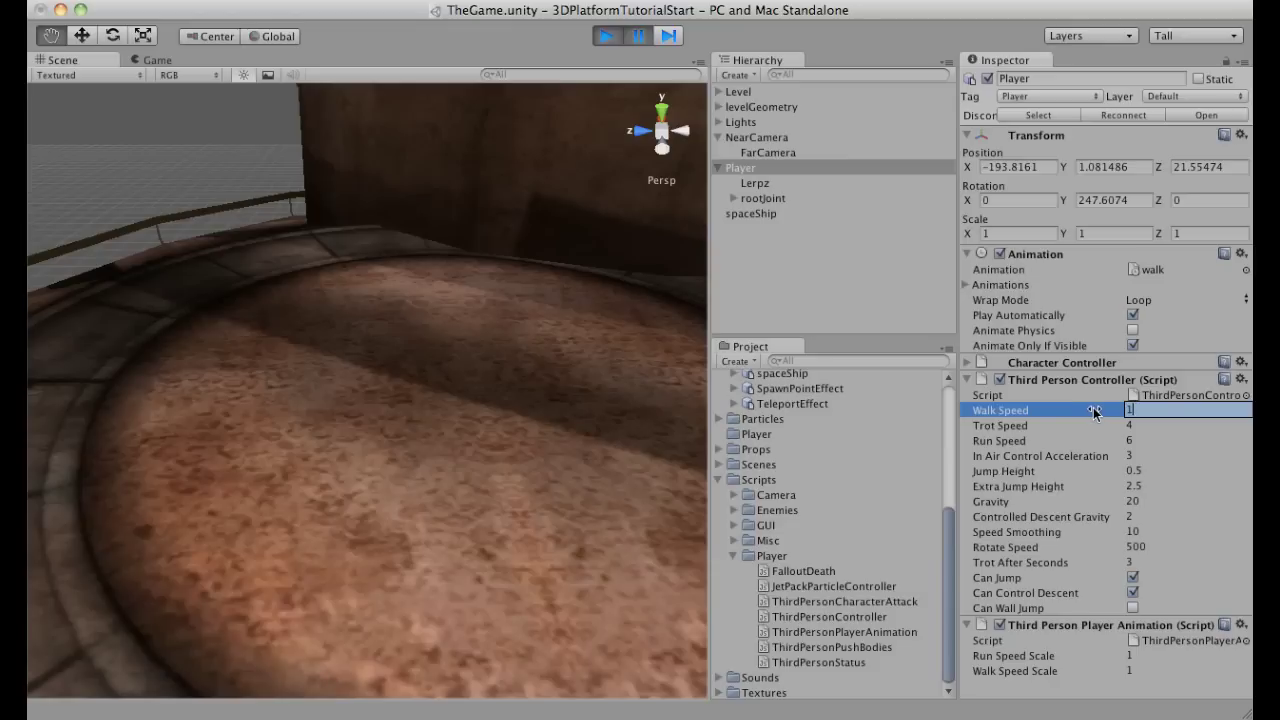
key(Return)
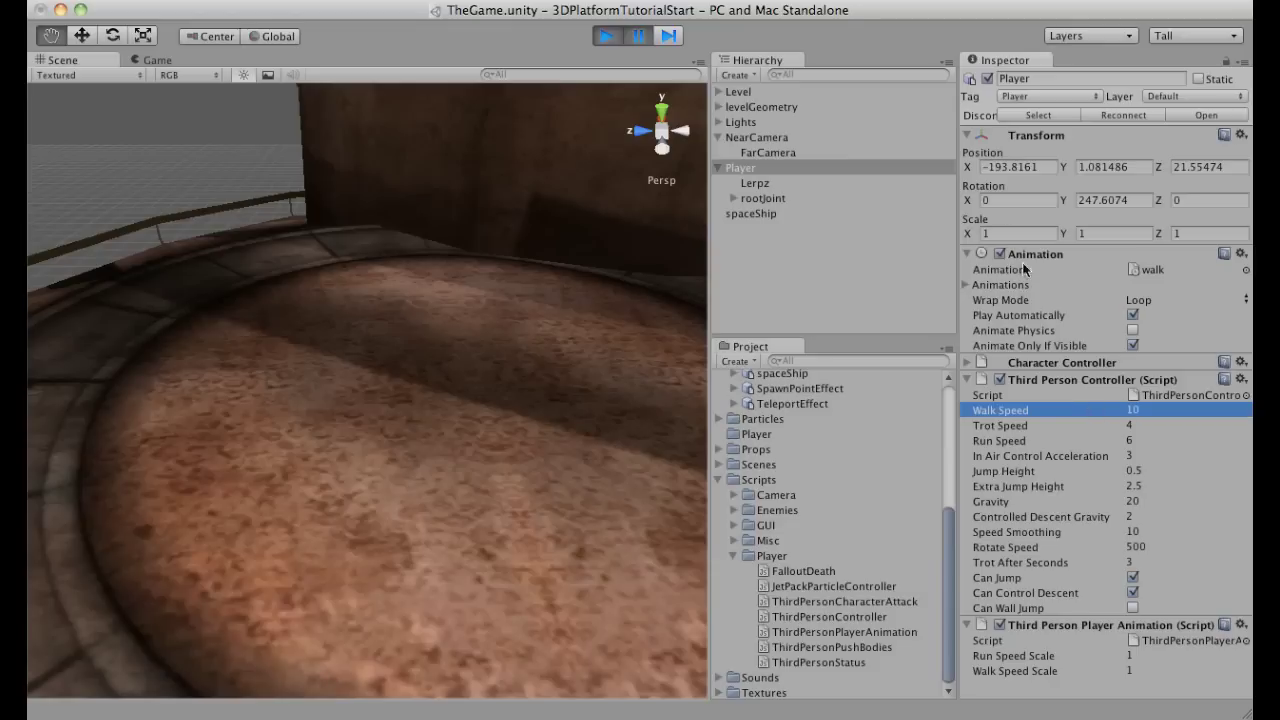
Resume the game and walk the character off the platform and along the curved walkway to test the new walk speed
click(631, 43)
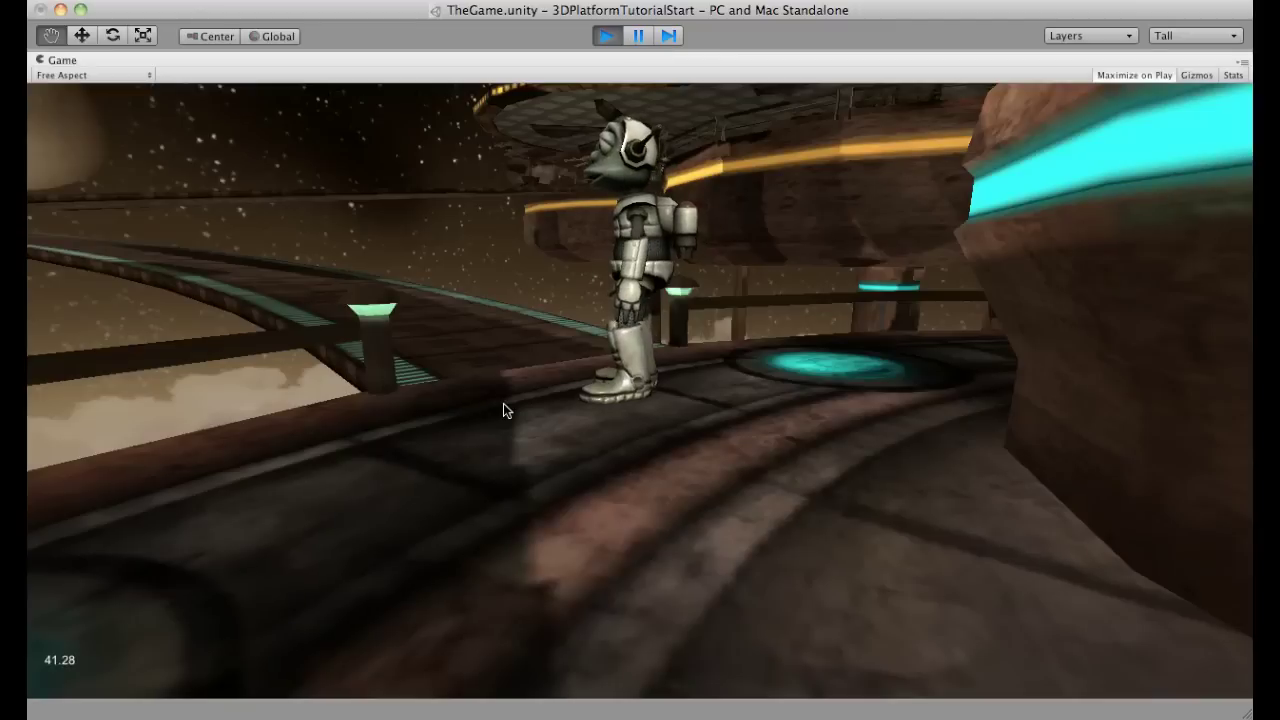
key(Up)
key(Left)
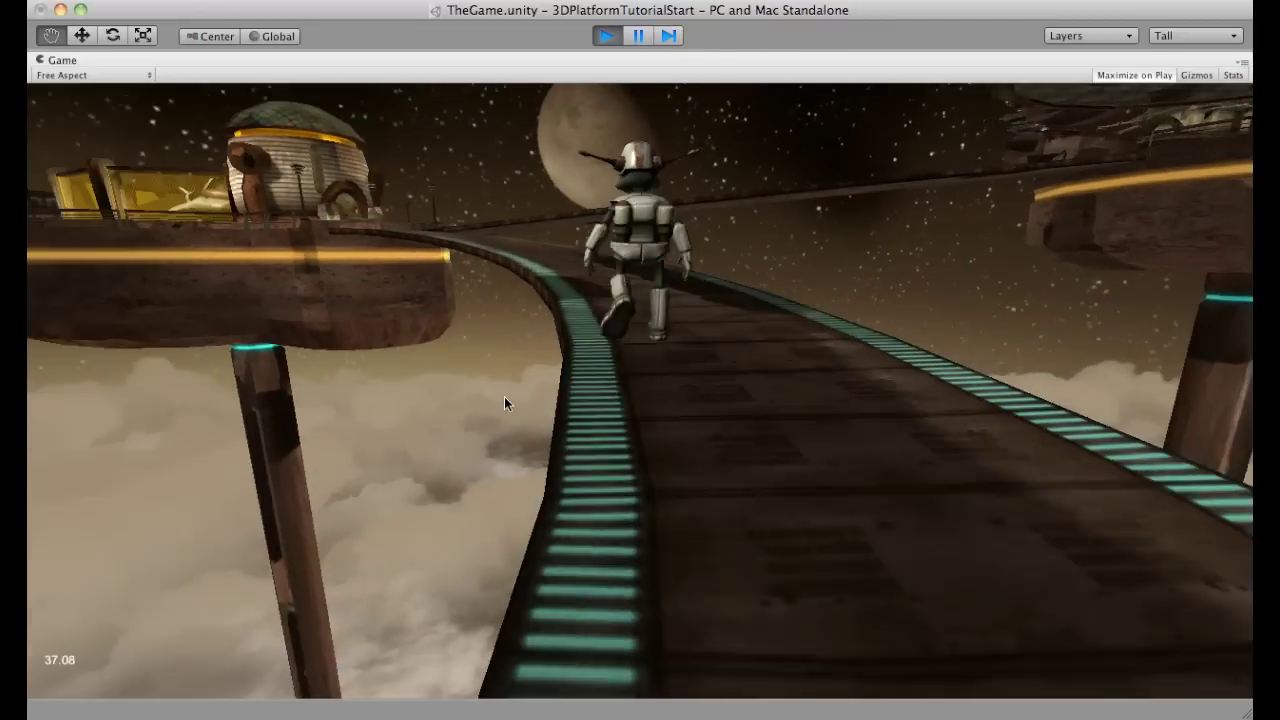
key(Left)
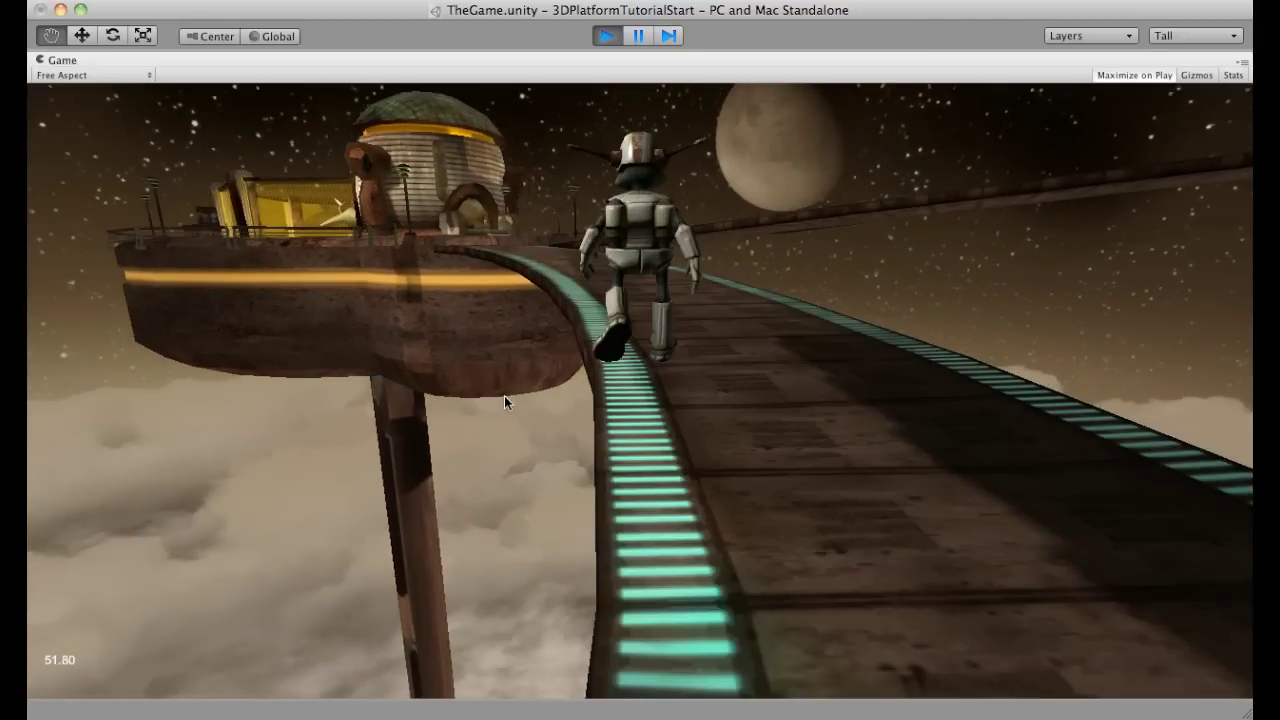
key(space)
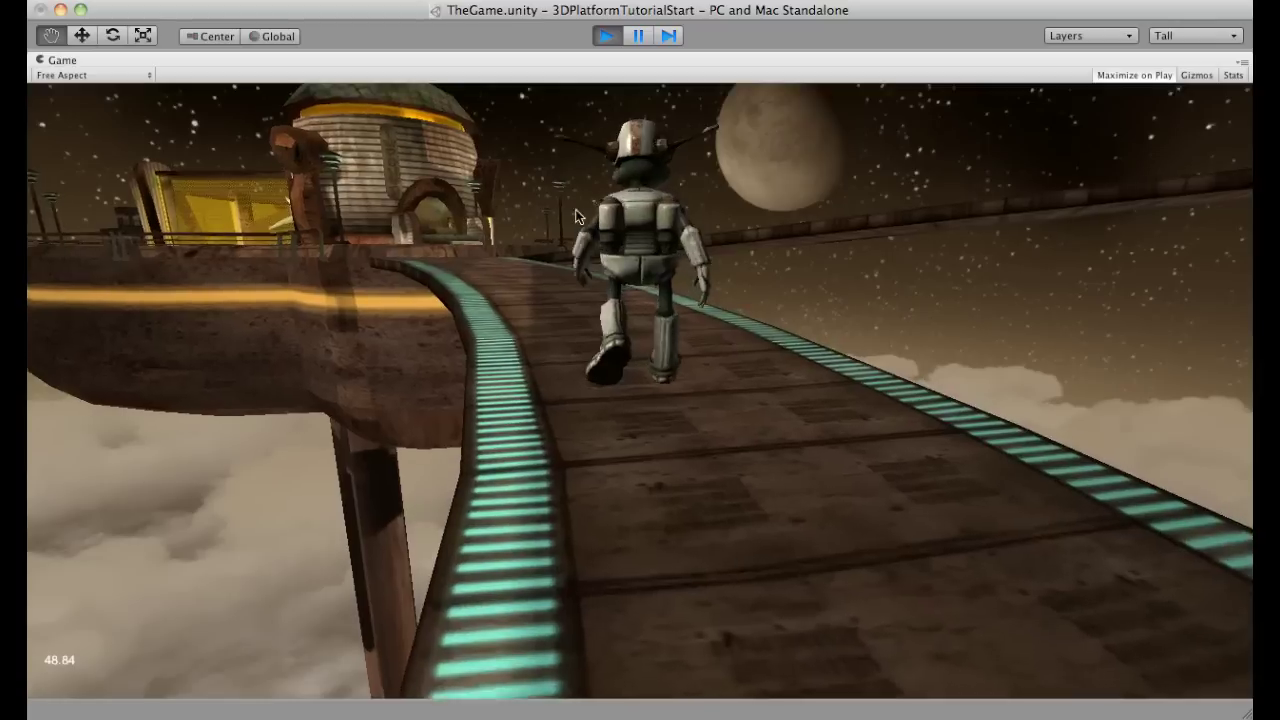
Pause the game, set the Player's Walk Speed to 20, and resume play to test the character's movement before pausing again
click(637, 37)
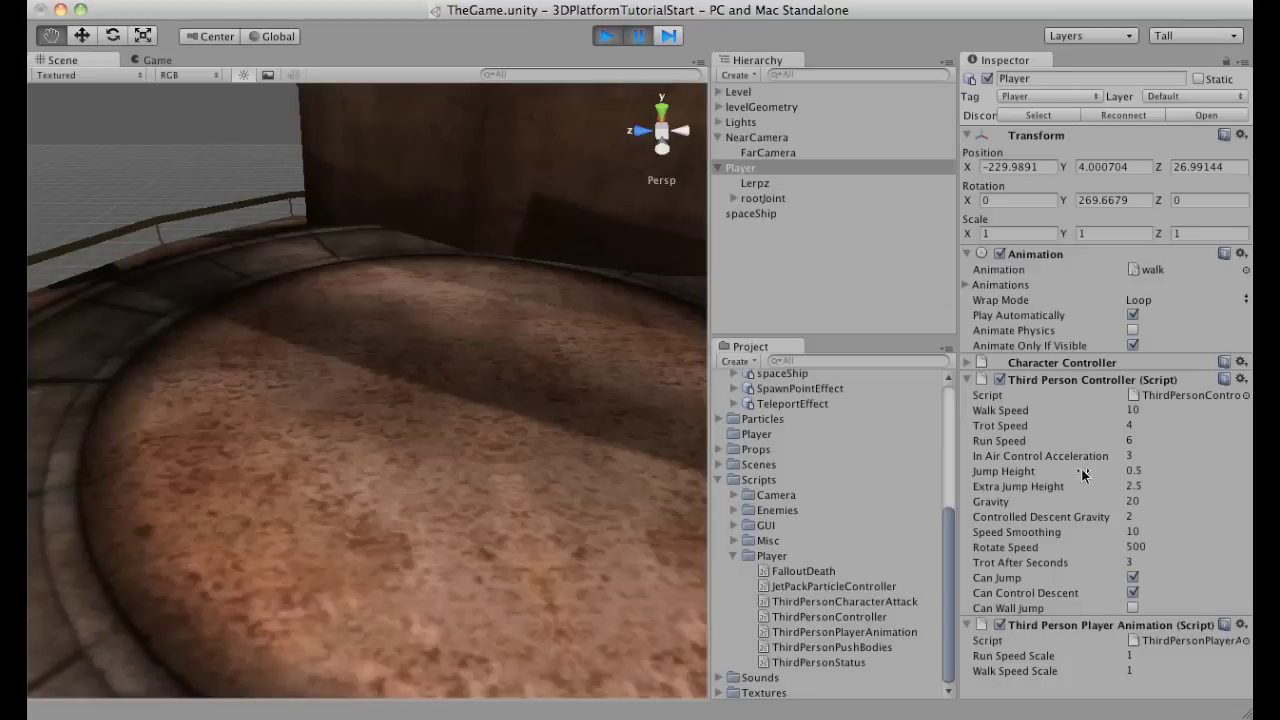
click(1133, 410)
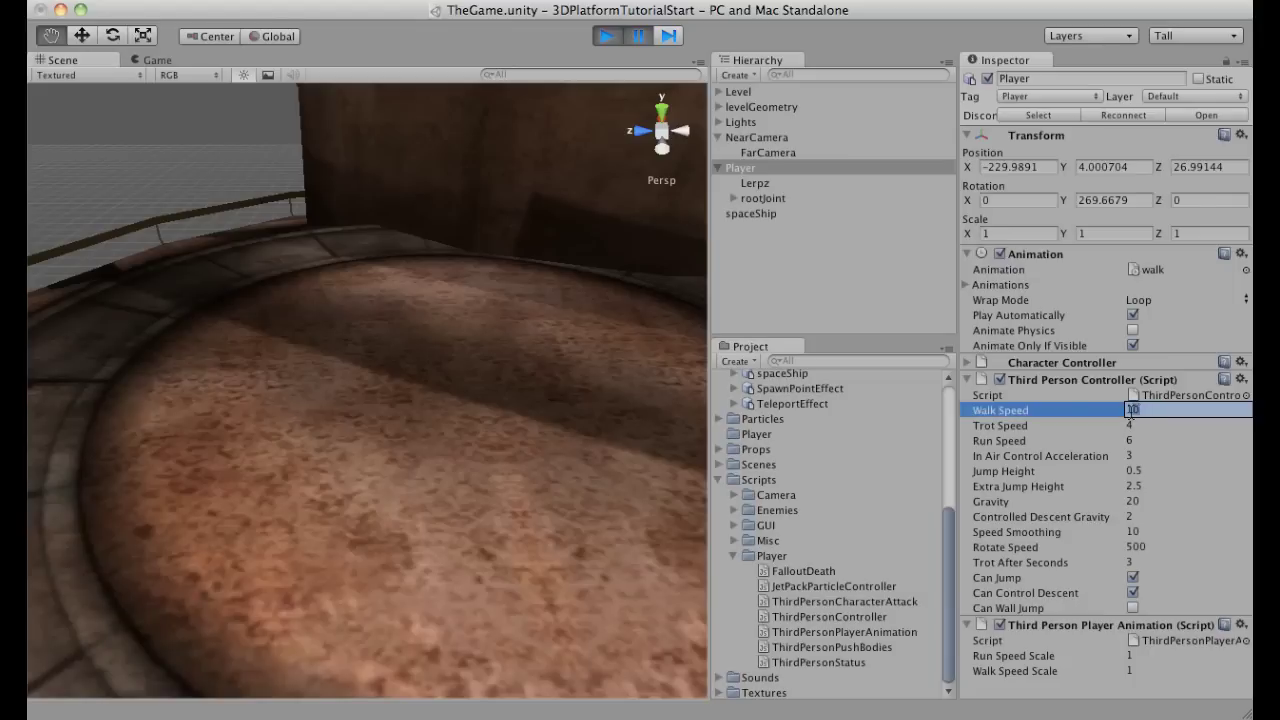
text(2)
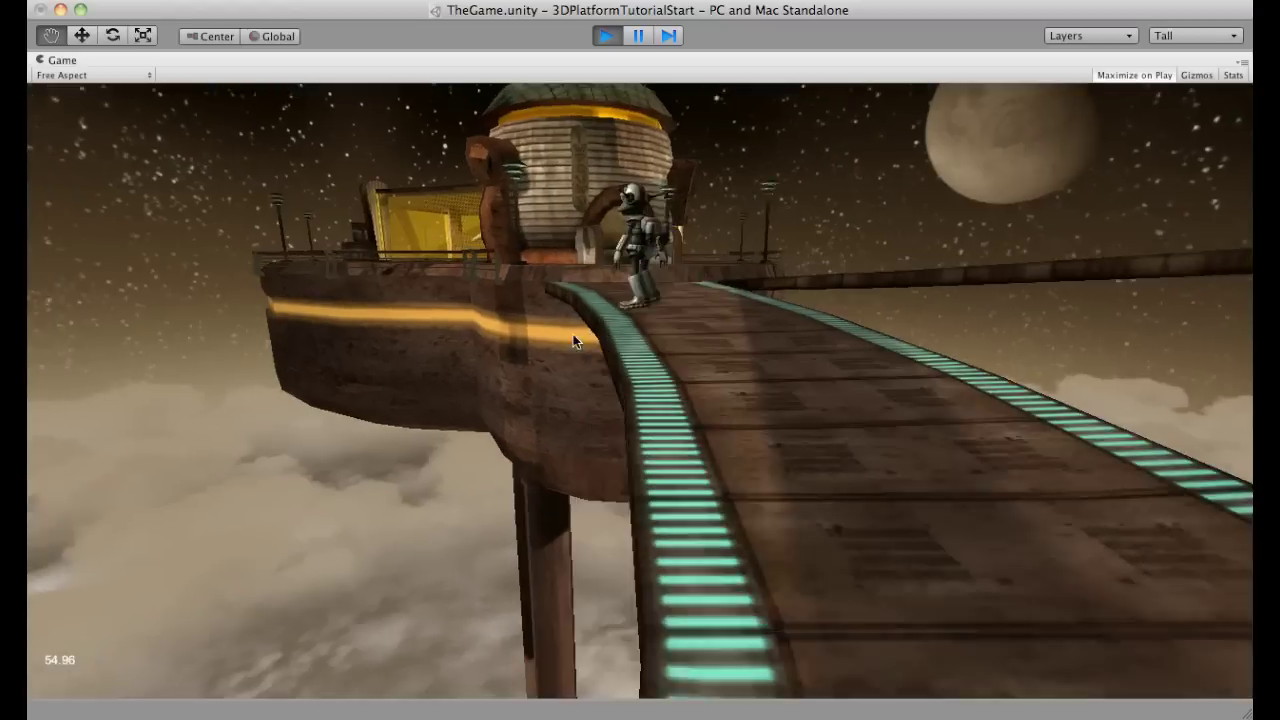
key(Up)
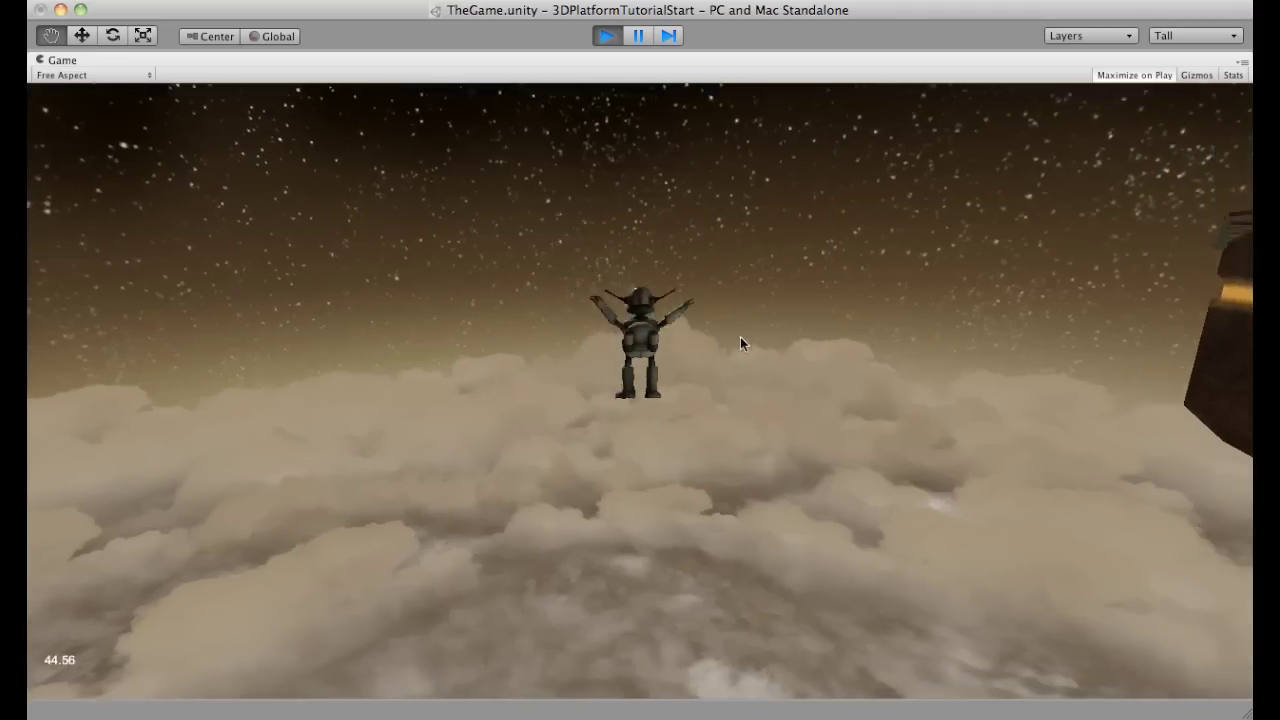
click(641, 37)
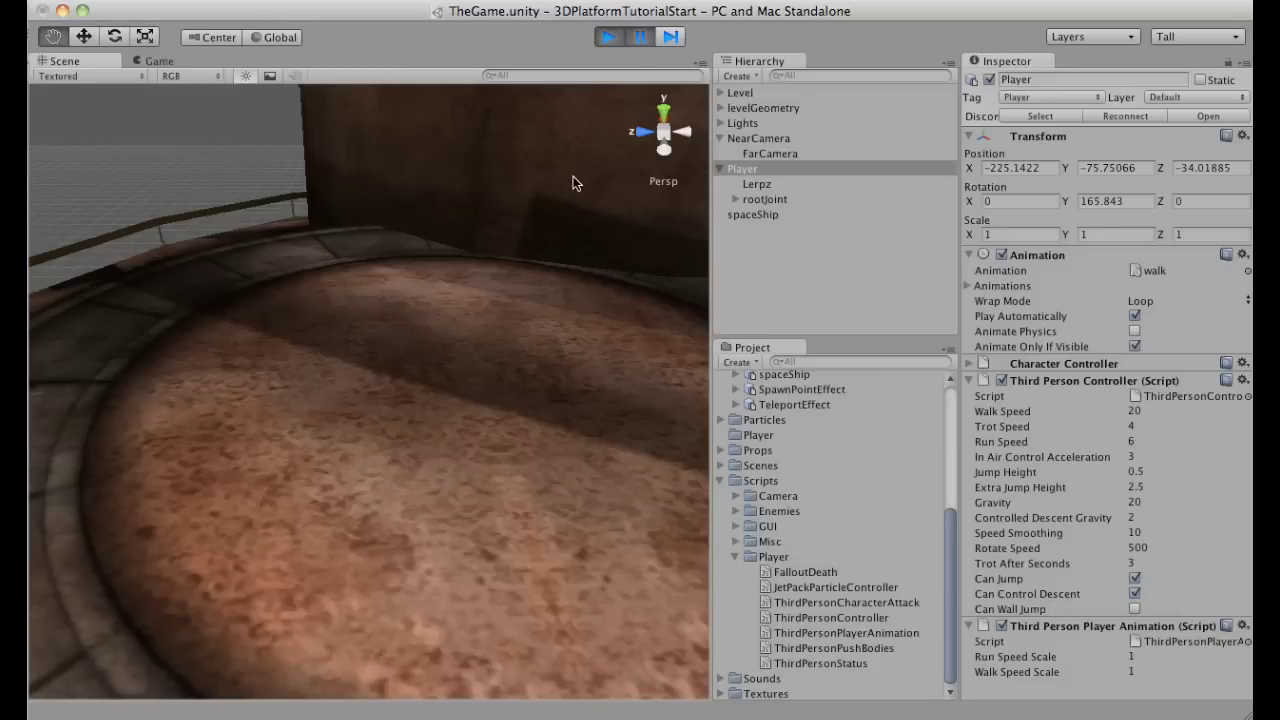
Open the ThirdPersonController script in the code editor, read through its variables and movement and jump functions, and put the editor away
click(988, 642)
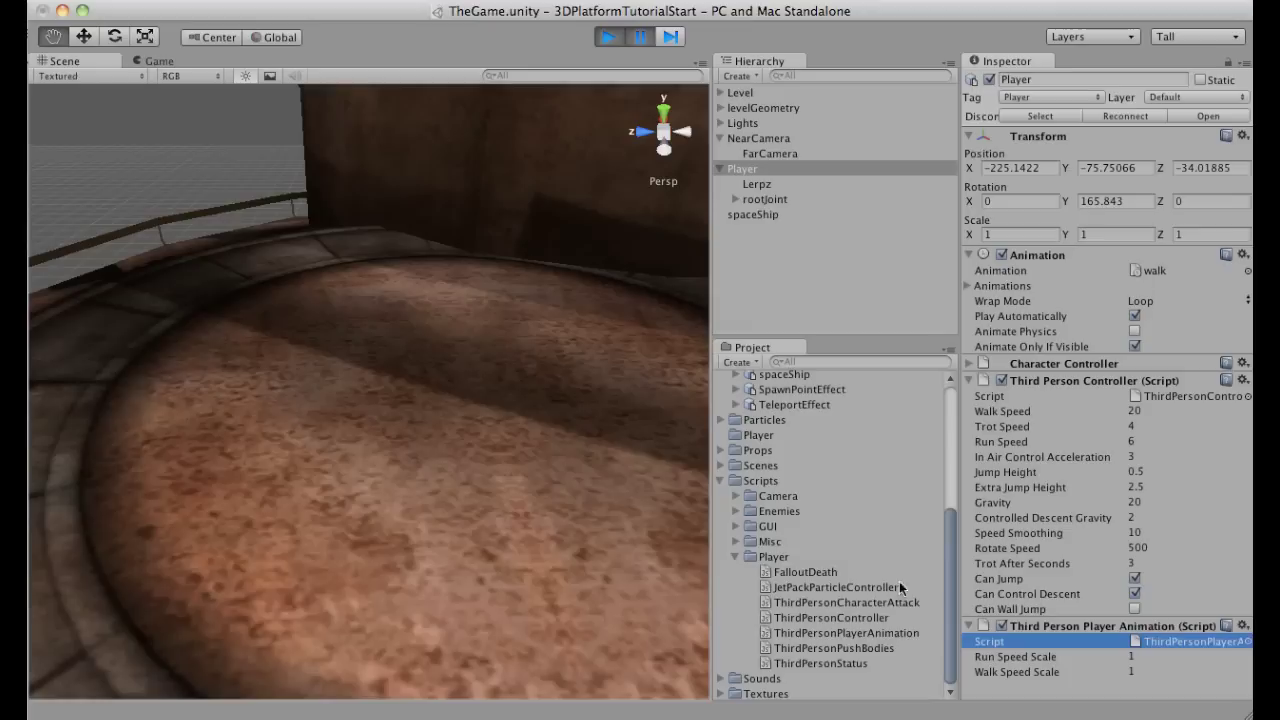
click(864, 620)
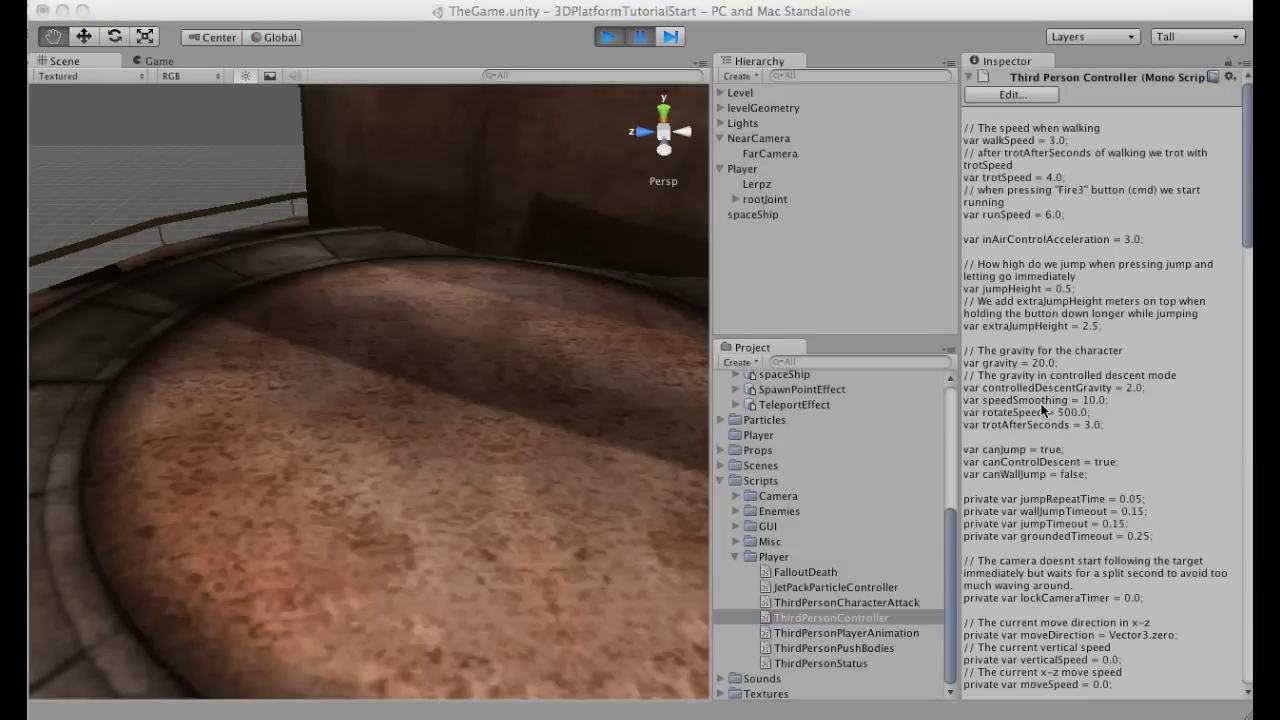
scroll(1221, 402, down, 15)
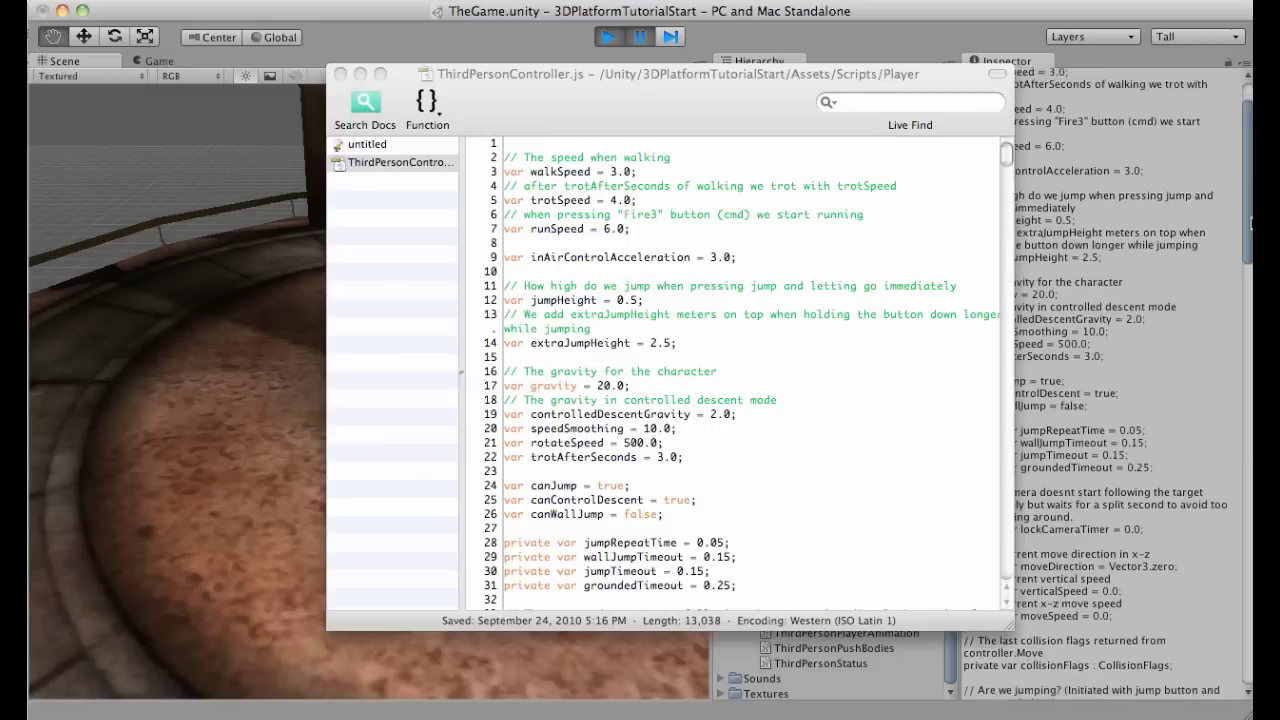
scroll(1221, 402, up, 3)
drag(1005, 161, 1000, 337)
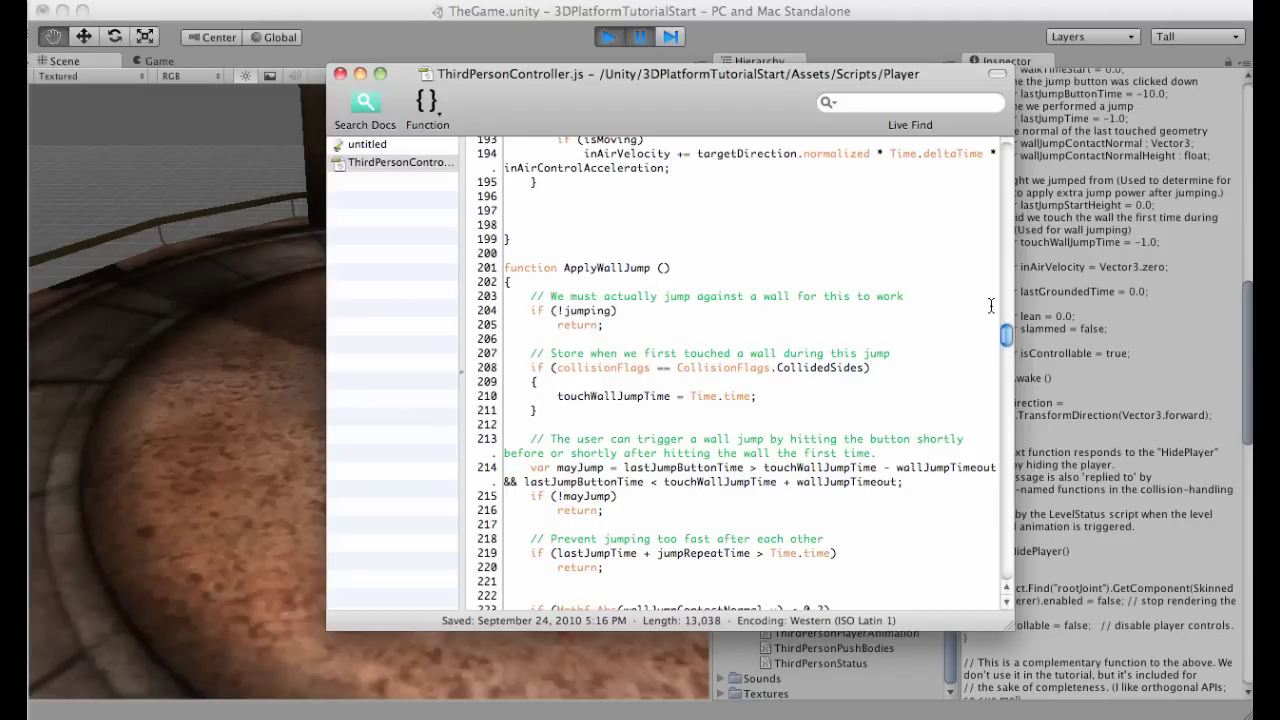
drag(1005, 338, 966, 570)
scroll(724, 311, down, 1)
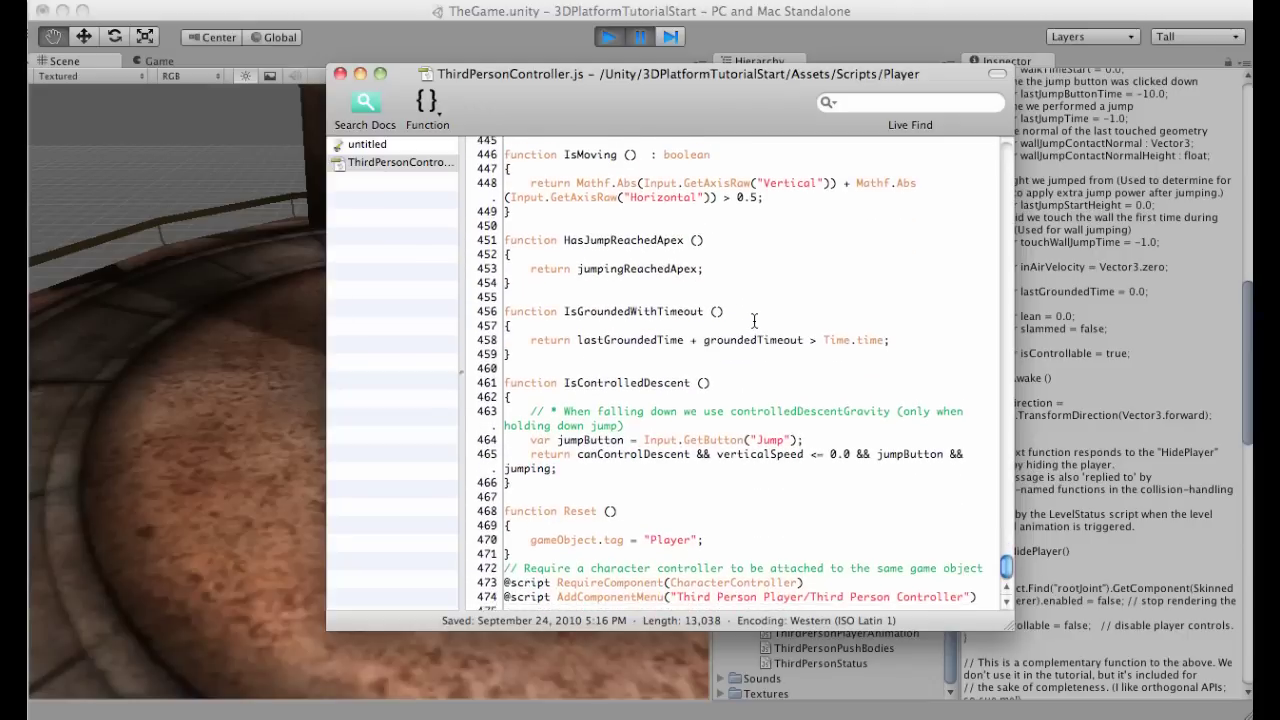
scroll(793, 334, up, 15)
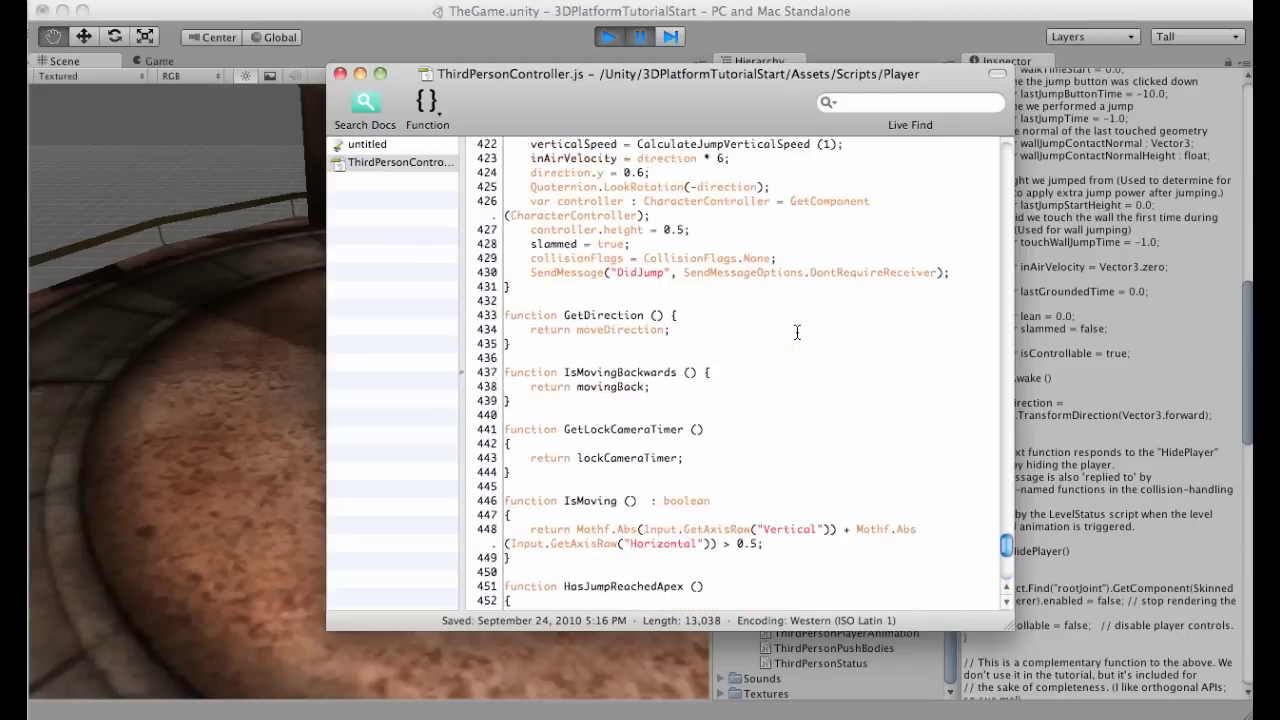
scroll(799, 331, up, 20)
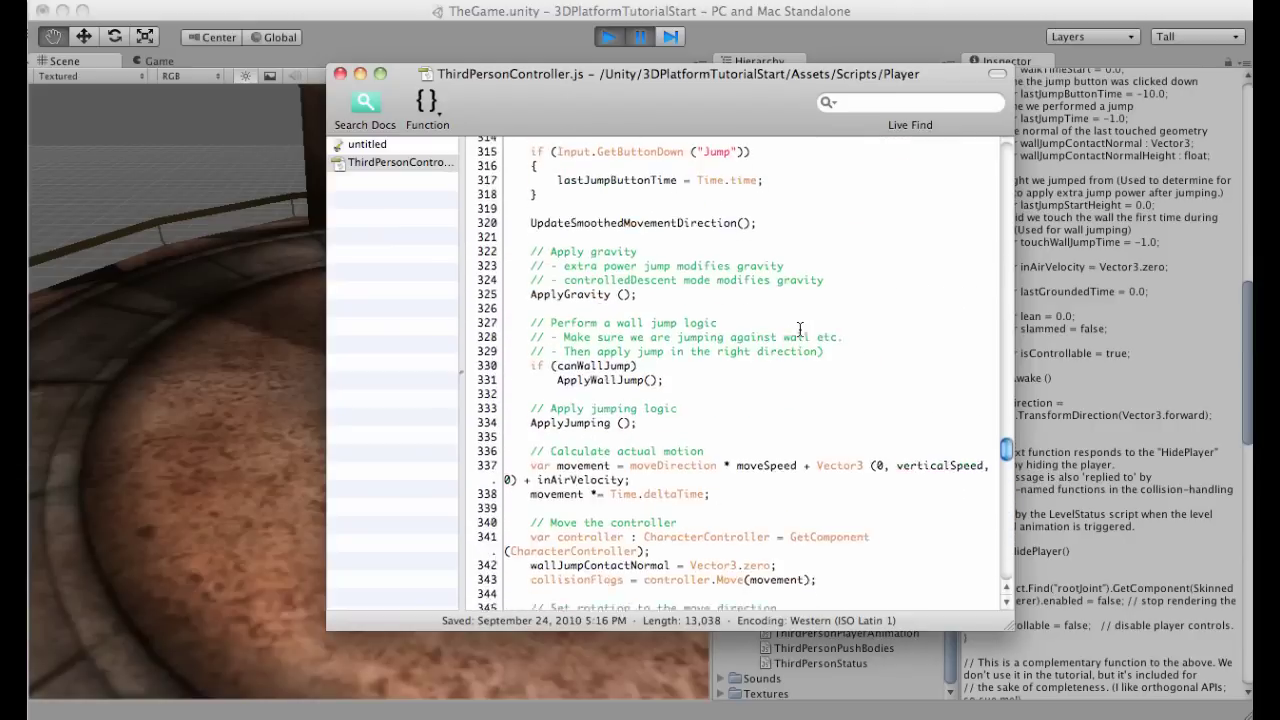
drag(1006, 410, 1006, 148)
click(359, 74)
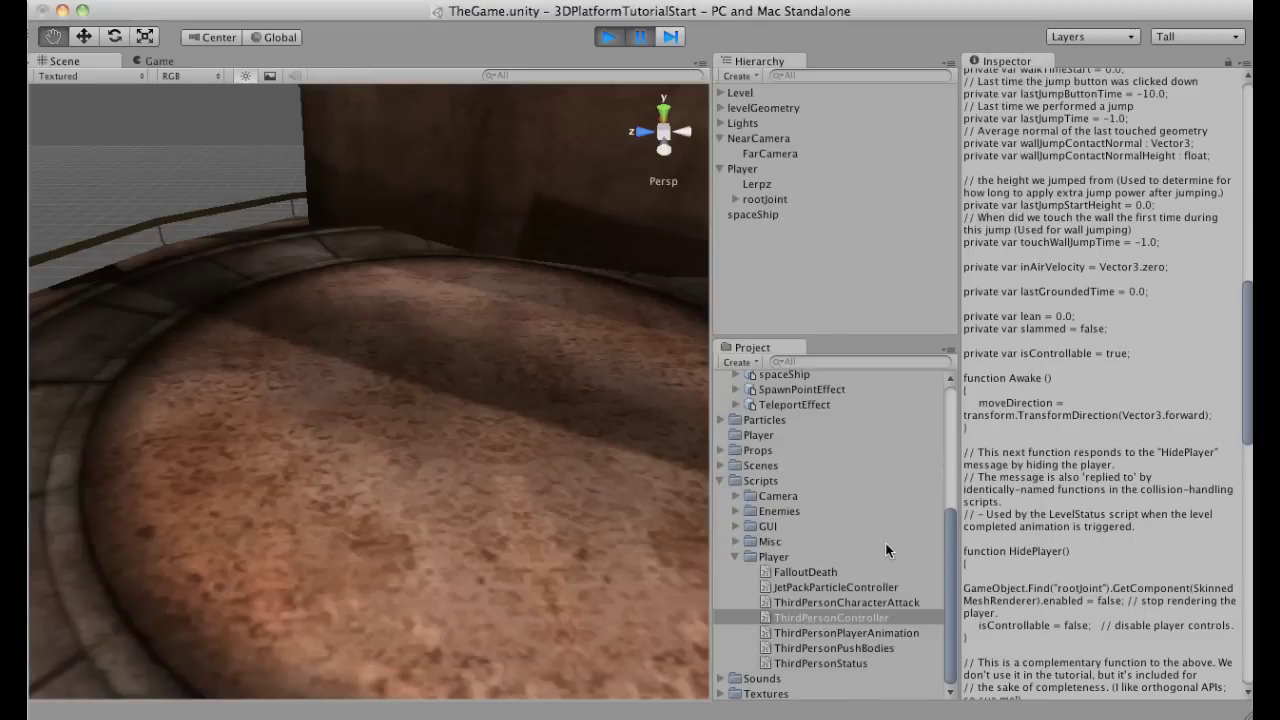
Open the ThirdPersonPlayerAnimation script in the code editor, skim its animation setup, Update and landing functions, and close it
double_click(819, 634)
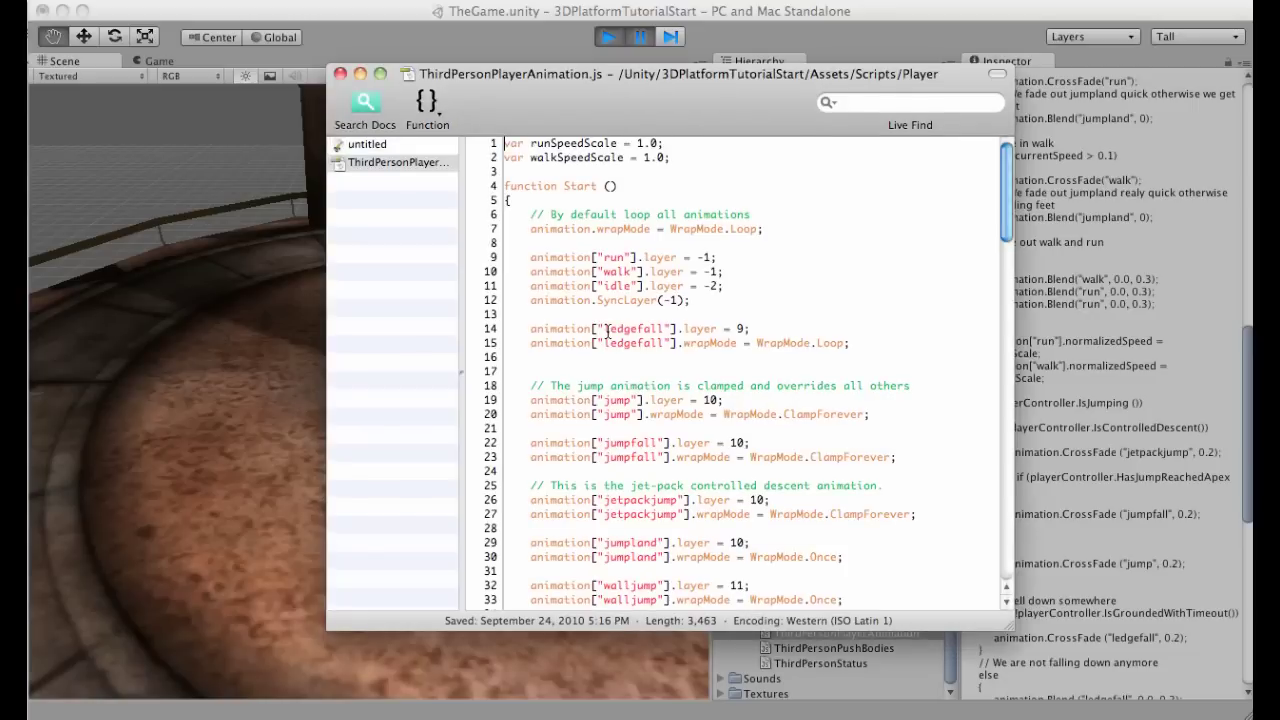
scroll(708, 333, down, 15)
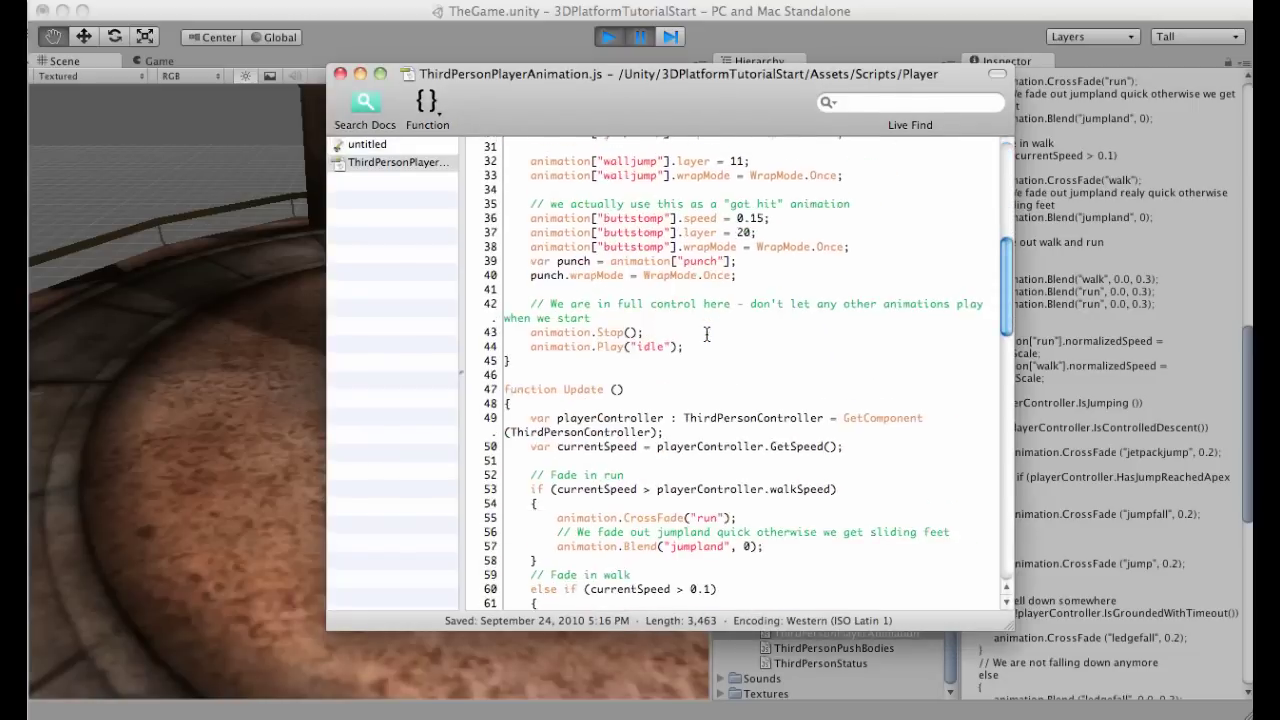
scroll(708, 333, down, 12)
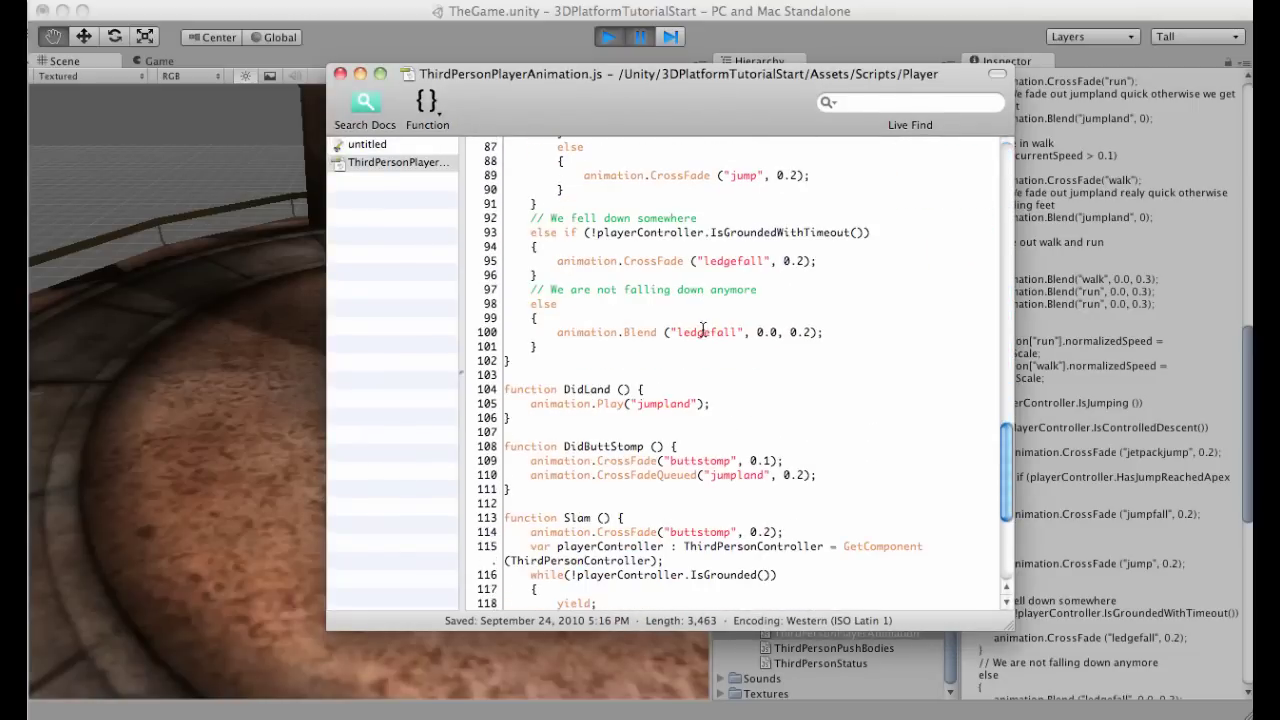
click(340, 73)
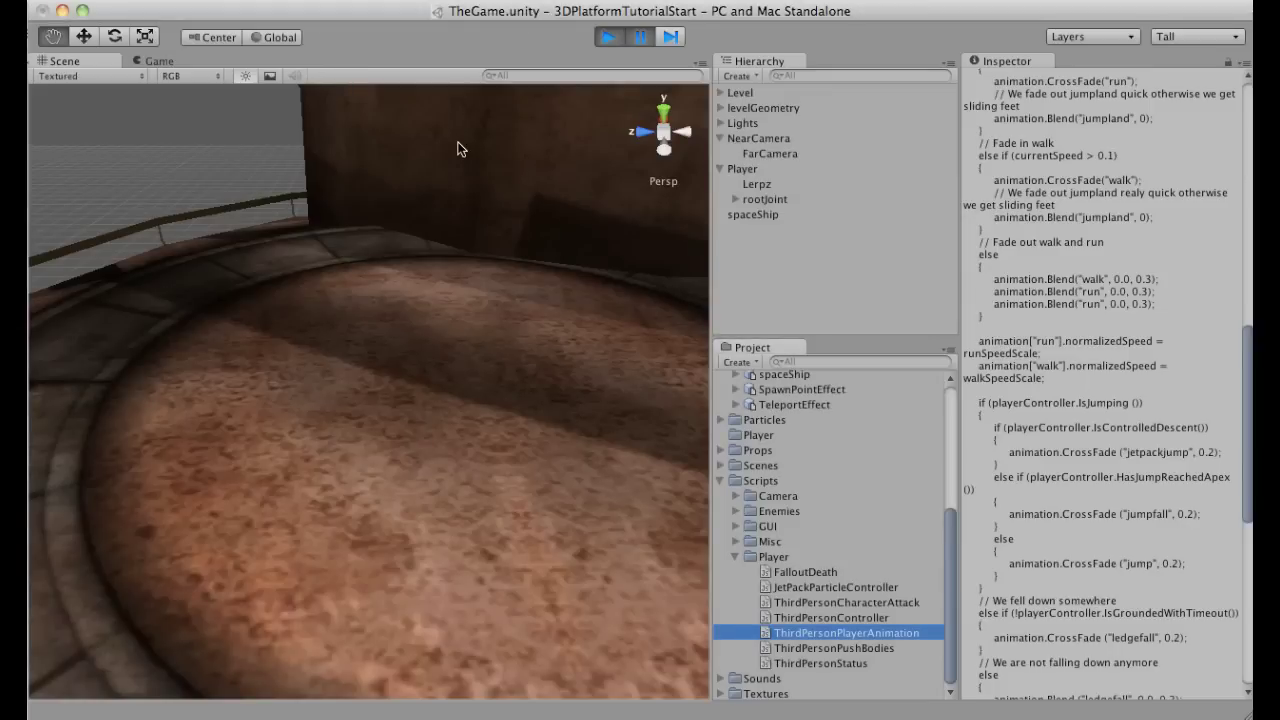
Switch to the 3DPlatformTutorial PDF, go back to its cover page and look over the opening pages
key(super+Tab)
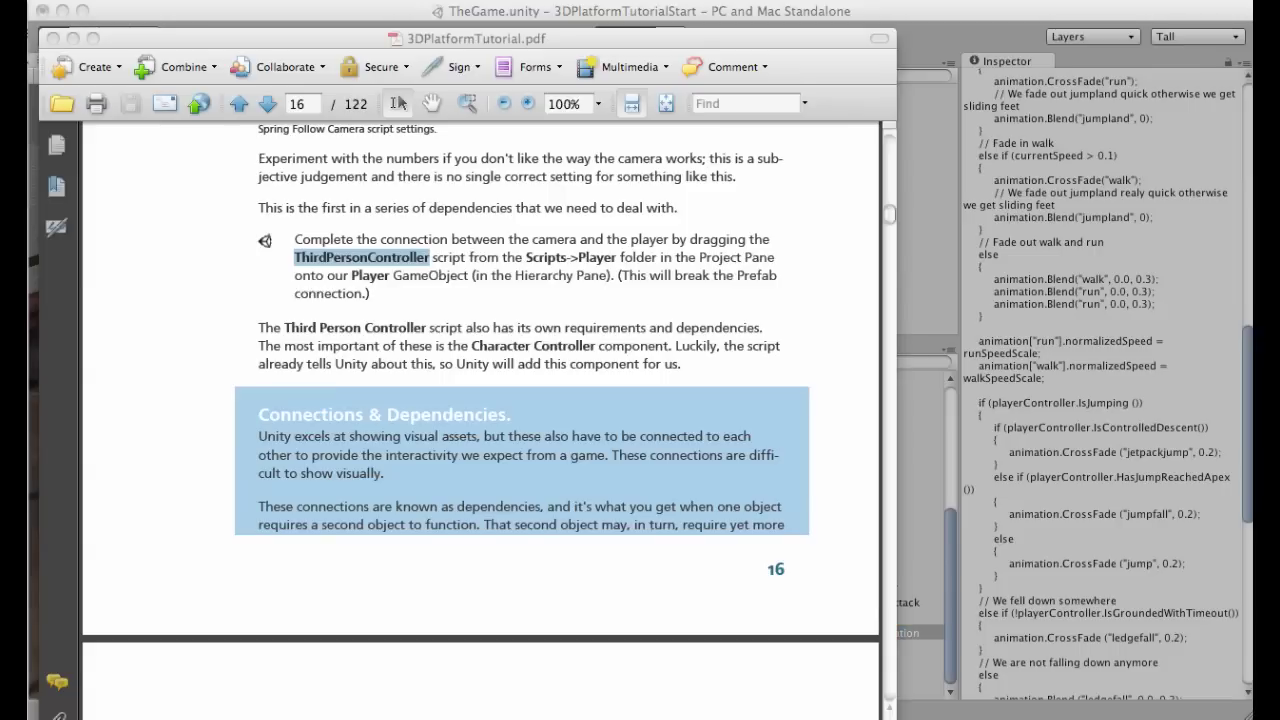
scroll(864, 147, up, 10)
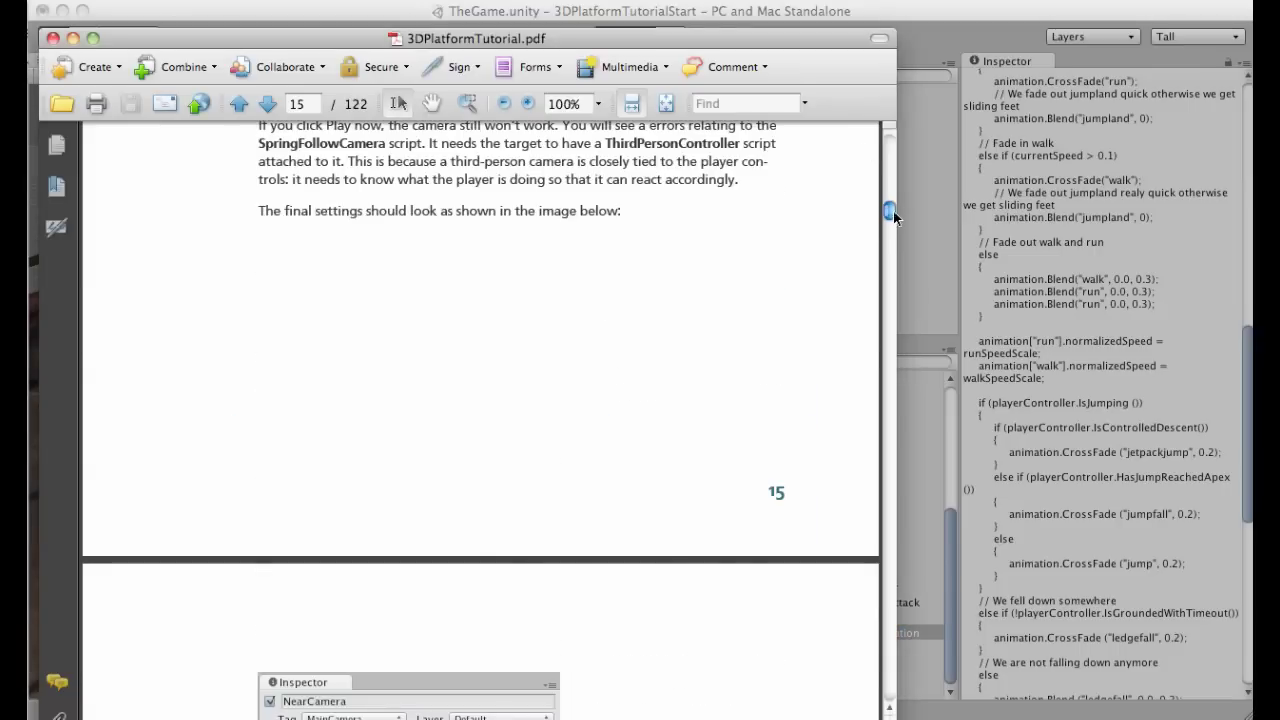
drag(888, 210, 890, 152)
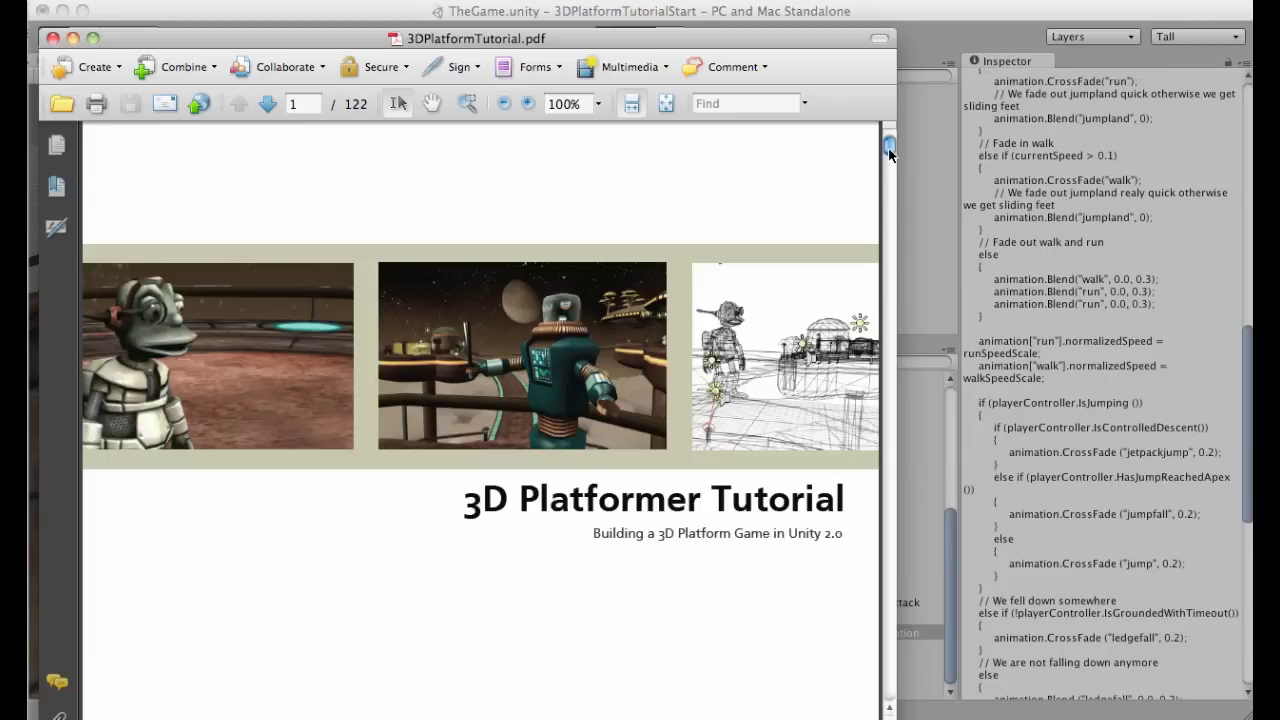
mouse_move(888, 146)
mouse_down()
mouse_move(884, 176)
mouse_move(882, 126)
mouse_up()
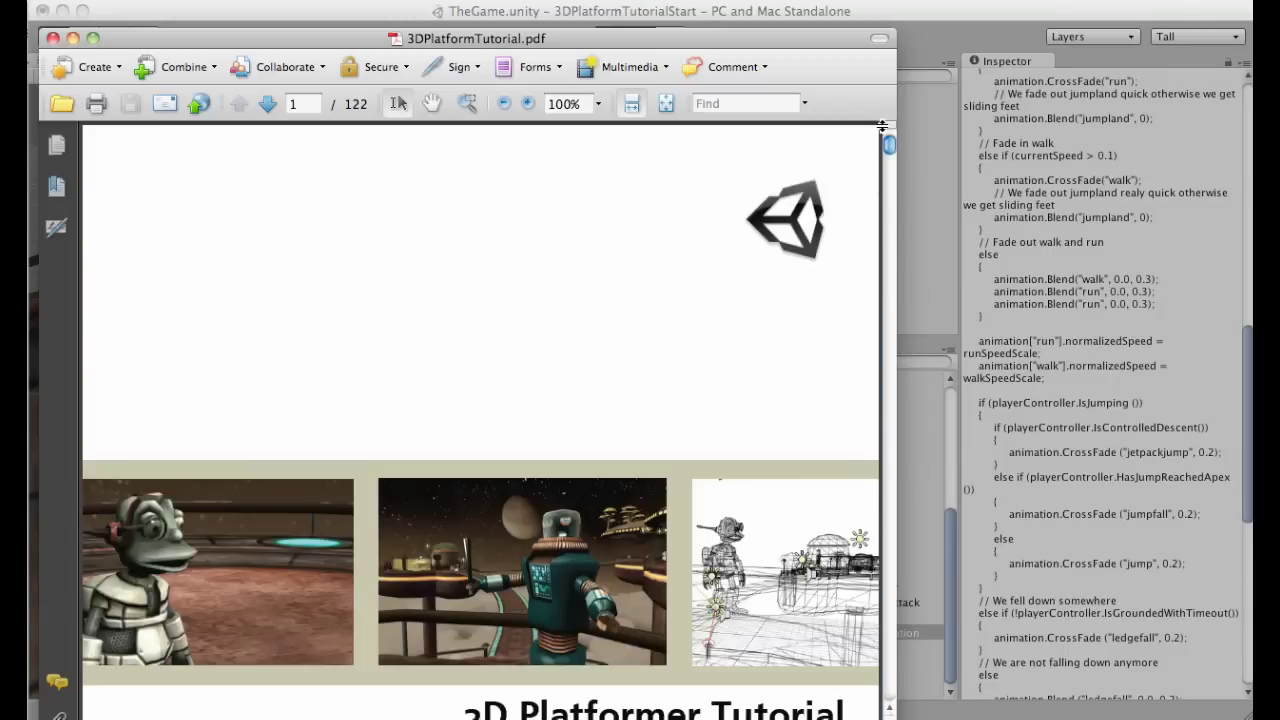
scroll(622, 240, down, 15)
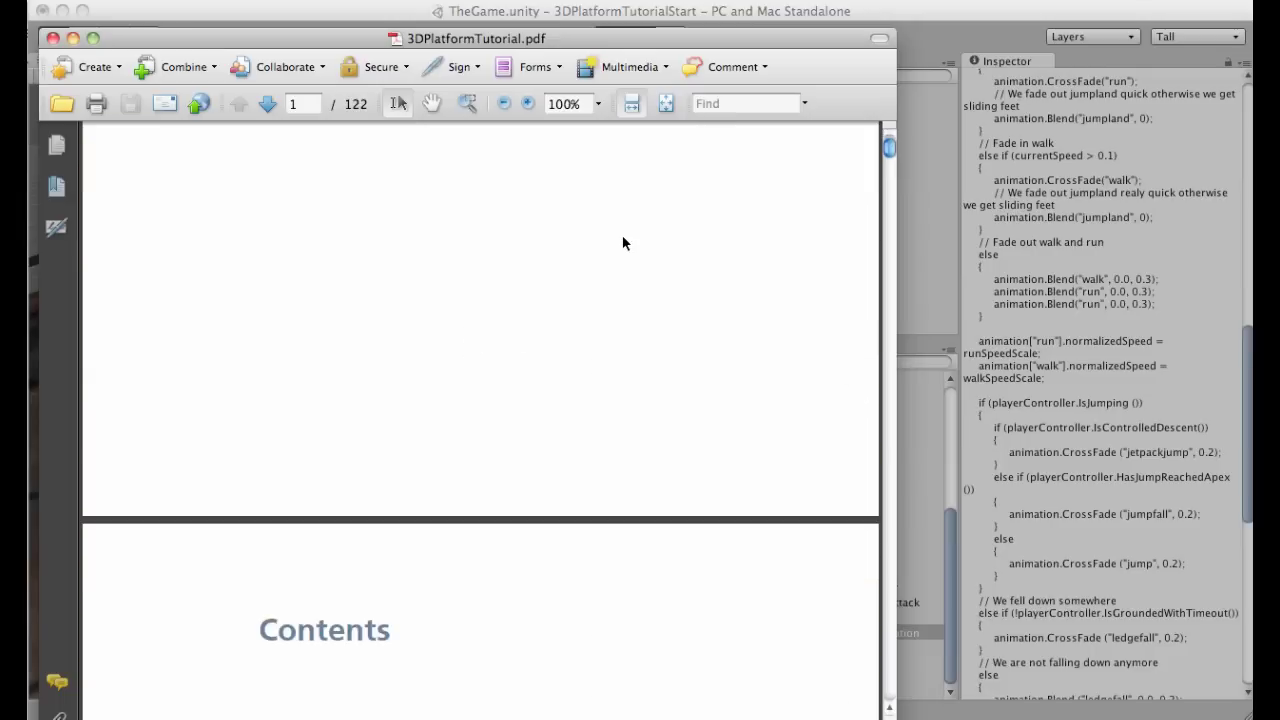
scroll(623, 243, up, 15)
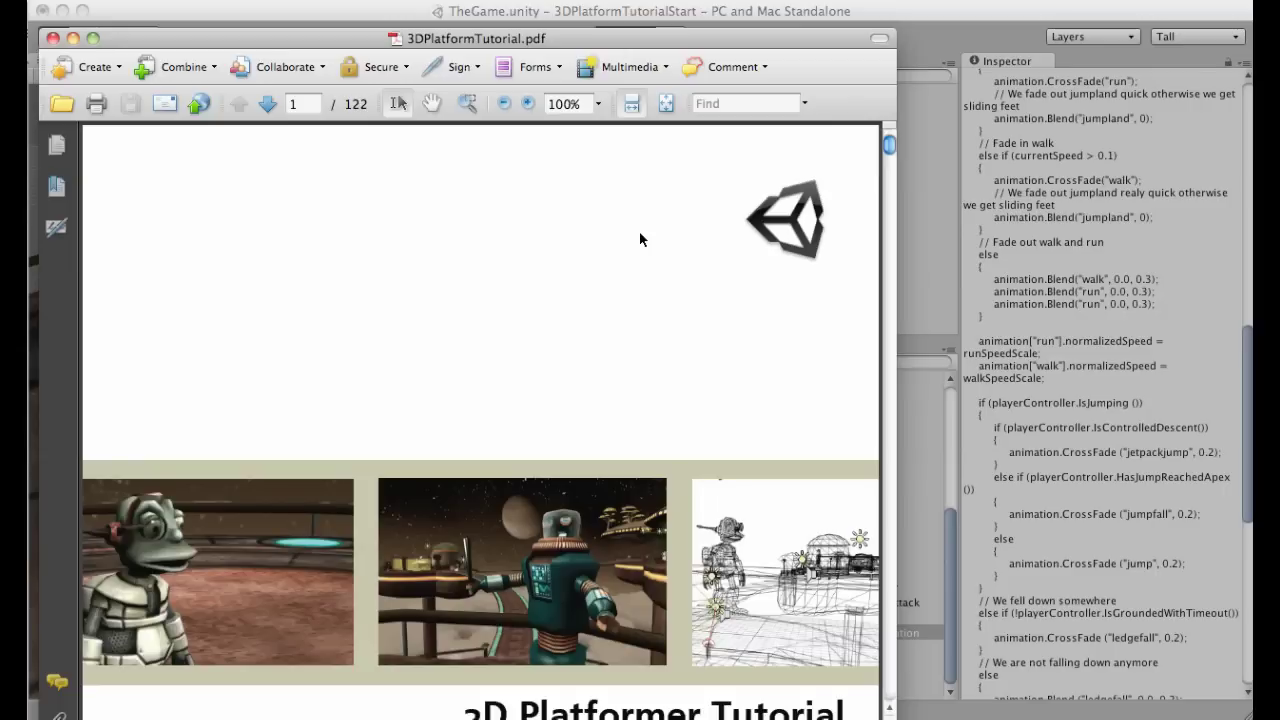
scroll(625, 252, down, 1)
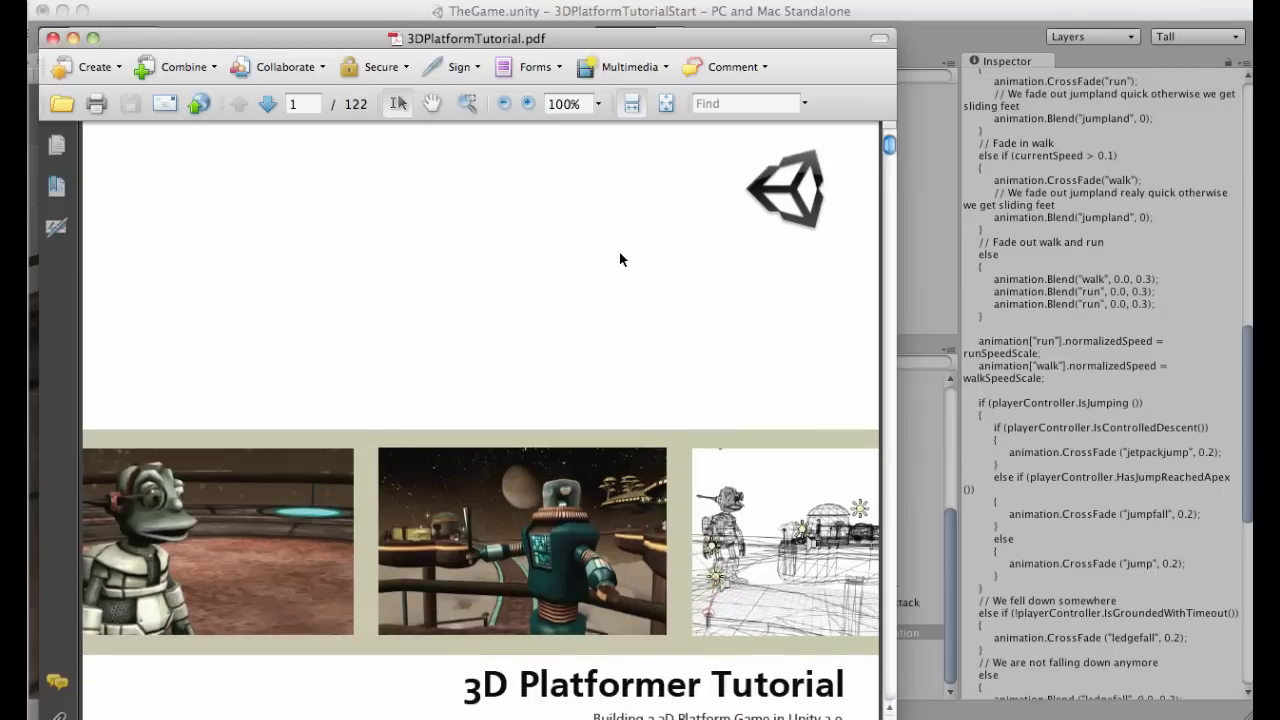
scroll(619, 259, down, 1)
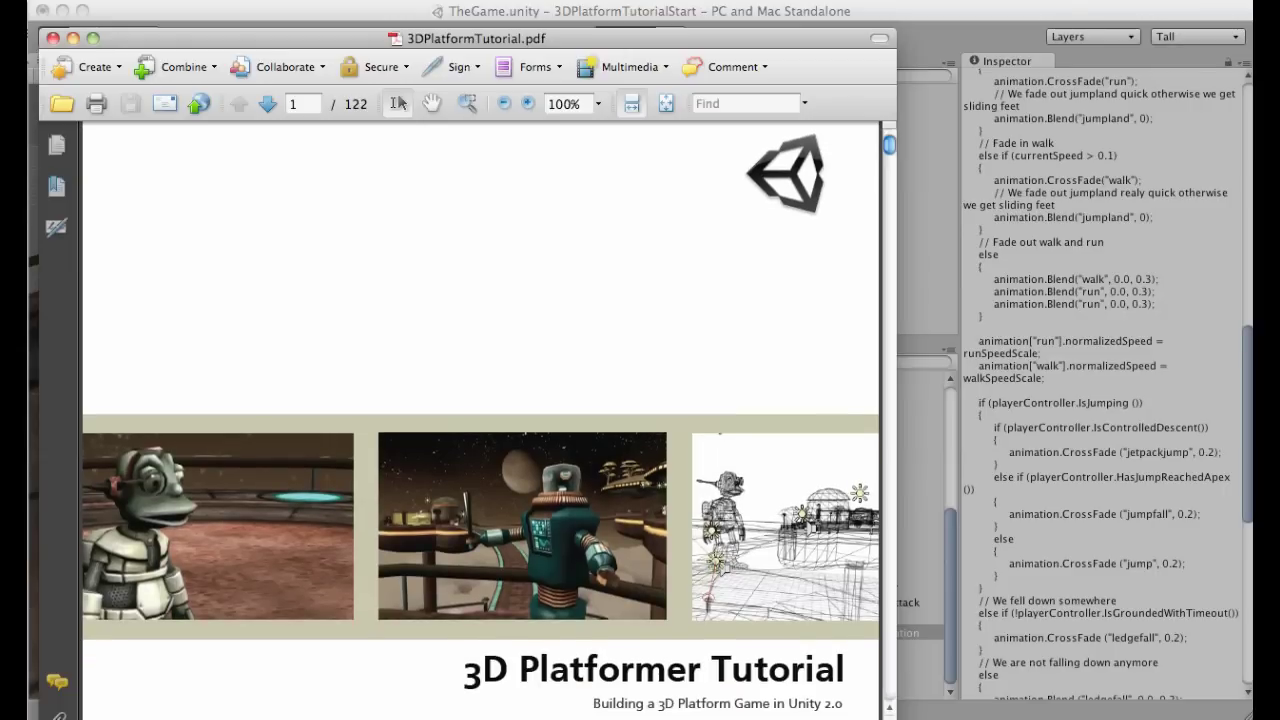